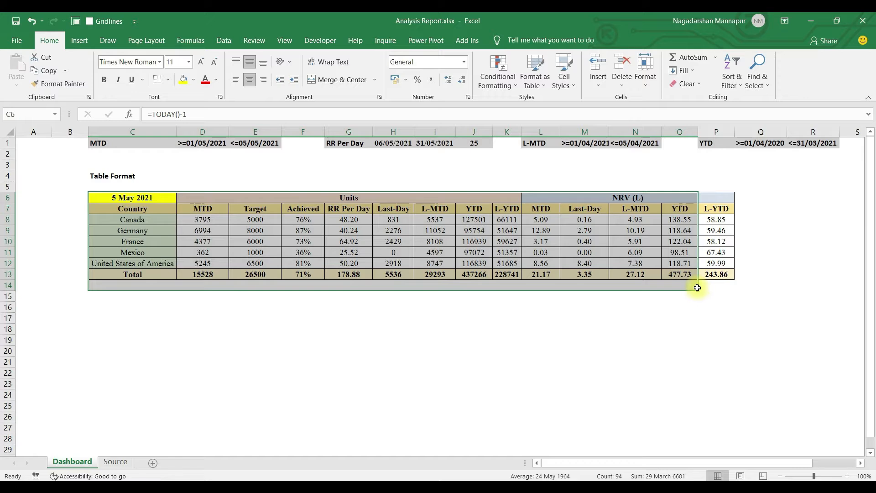
- Examine the Dashboard's country list and the Units figures for MTD, Achieved, RR Per Day and Last-Day, including their formulas
drag(104, 219, 106, 267)
click(120, 244)
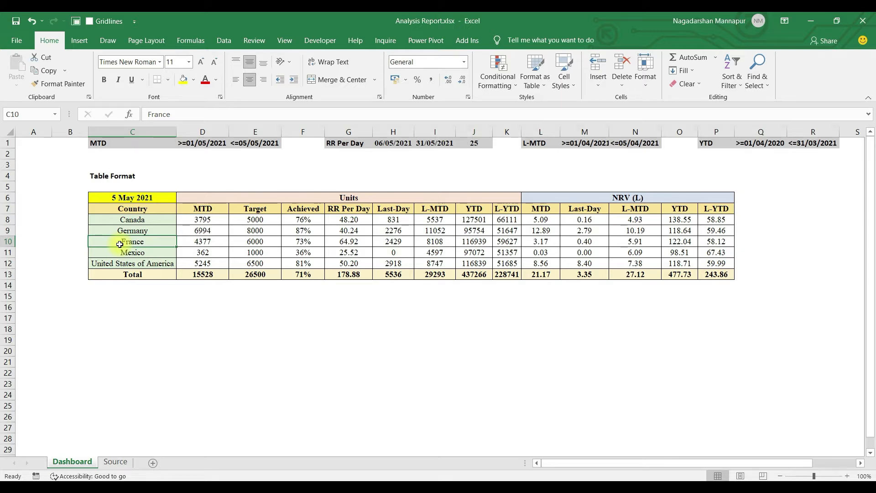
drag(131, 220, 129, 260)
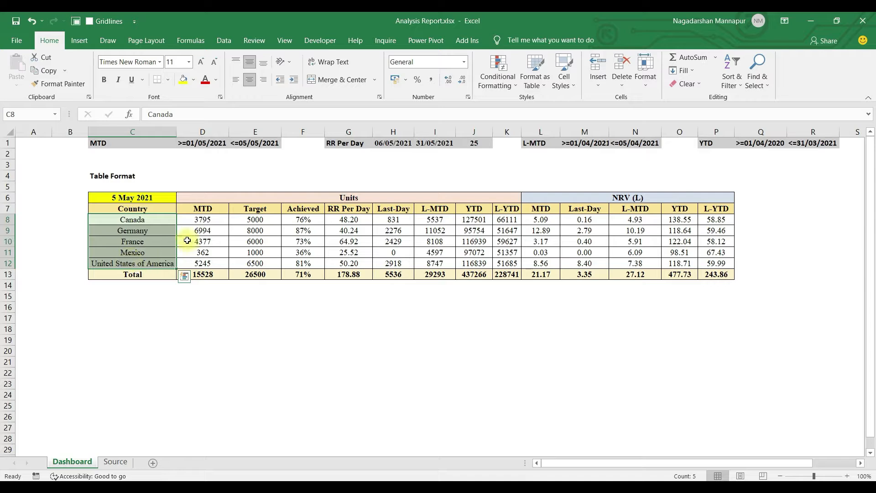
click(202, 220)
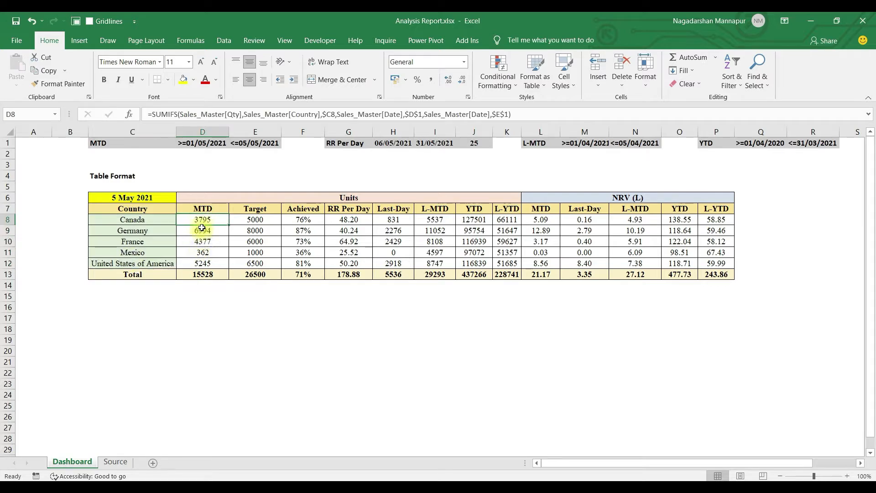
drag(202, 220, 203, 259)
drag(299, 209, 313, 261)
drag(348, 209, 348, 262)
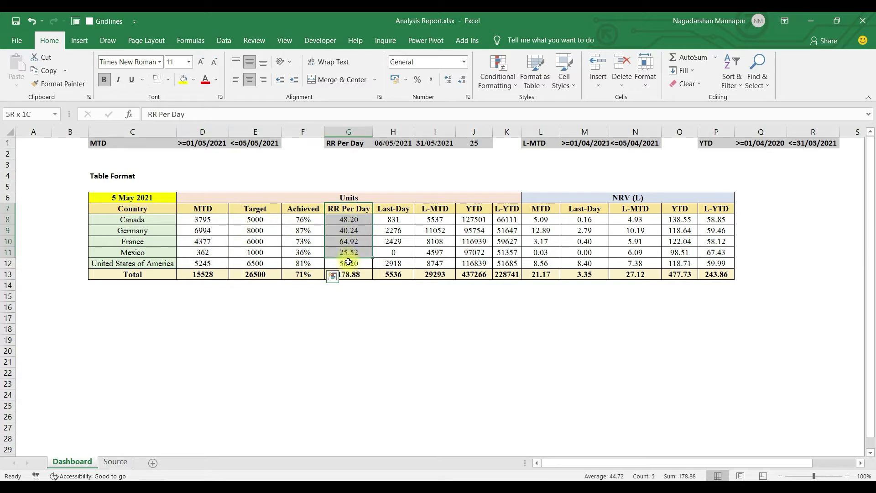
click(345, 222)
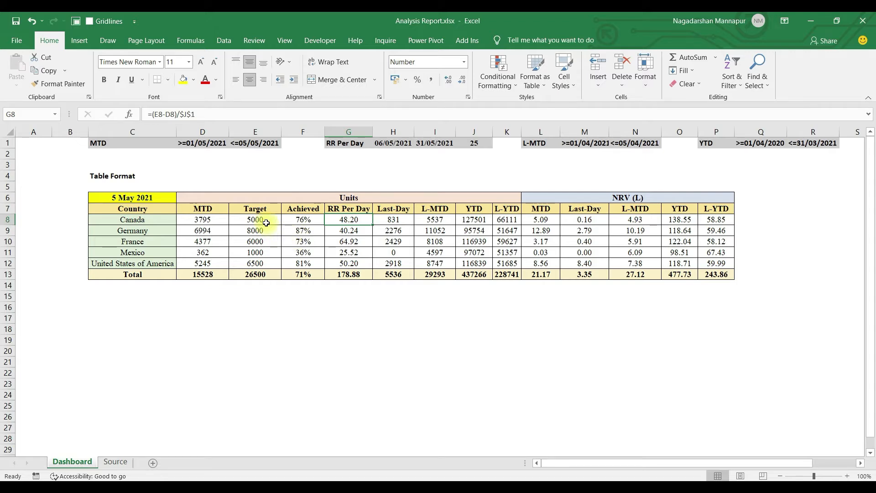
drag(393, 220, 387, 260)
click(390, 219)
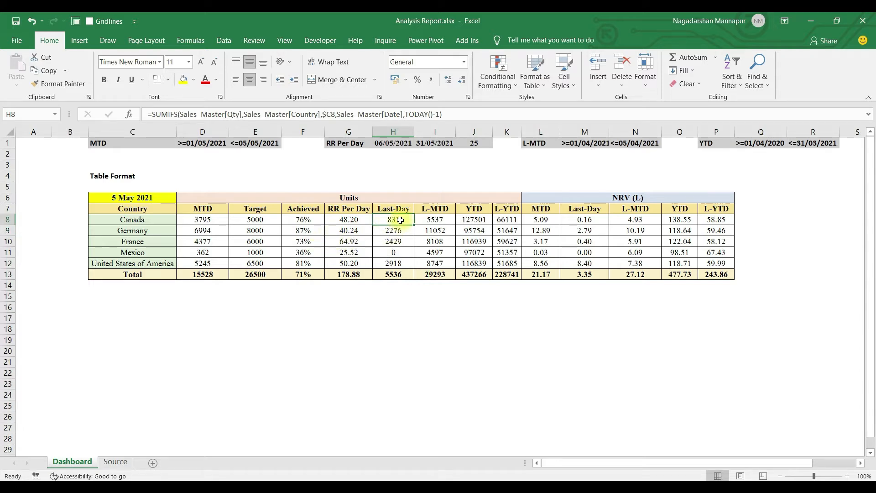
- Examine the L-MTD, YTD and L-YTD unit columns and the date criteria in row 1 that their formulas use
drag(434, 208, 436, 263)
drag(436, 210, 433, 263)
drag(199, 211, 200, 264)
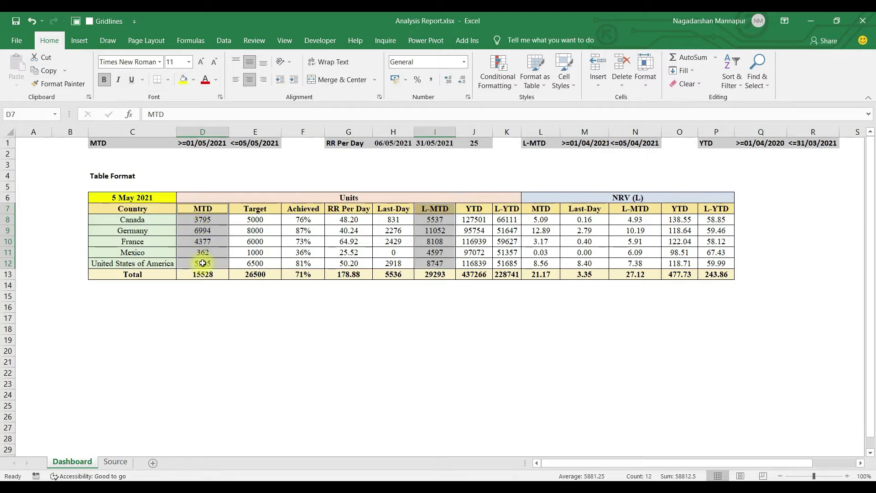
click(424, 235)
drag(202, 208, 698, 275)
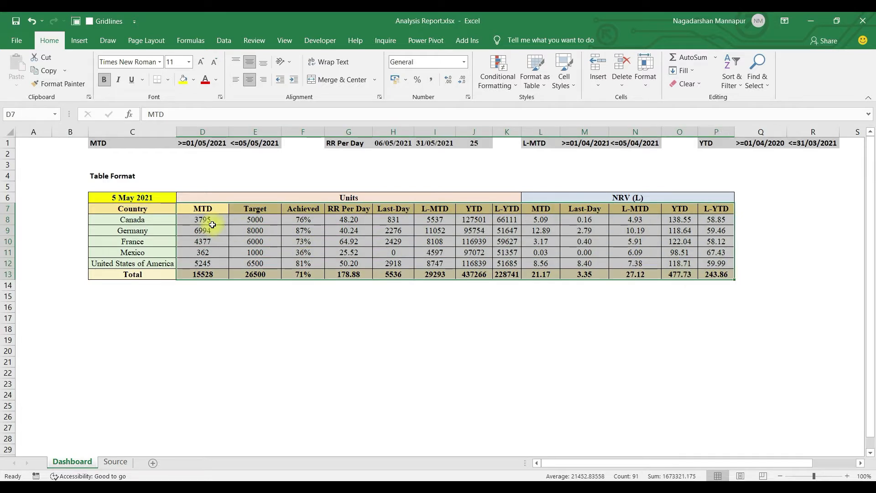
click(211, 222)
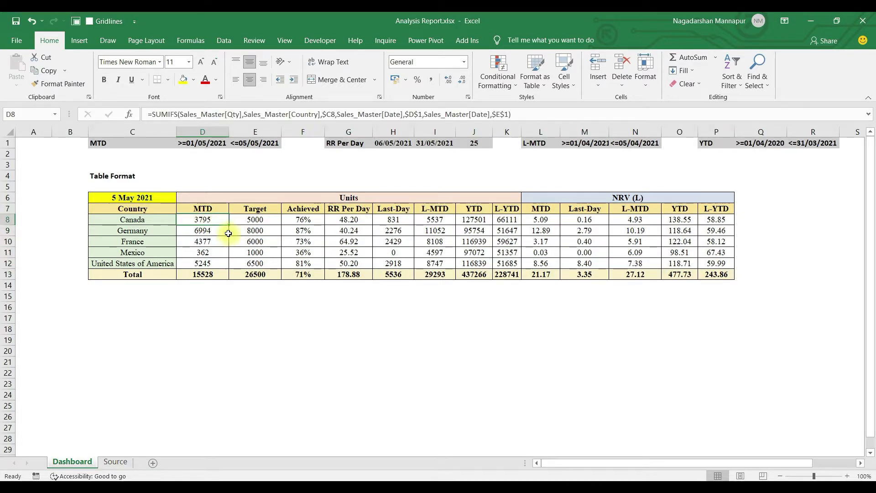
click(481, 220)
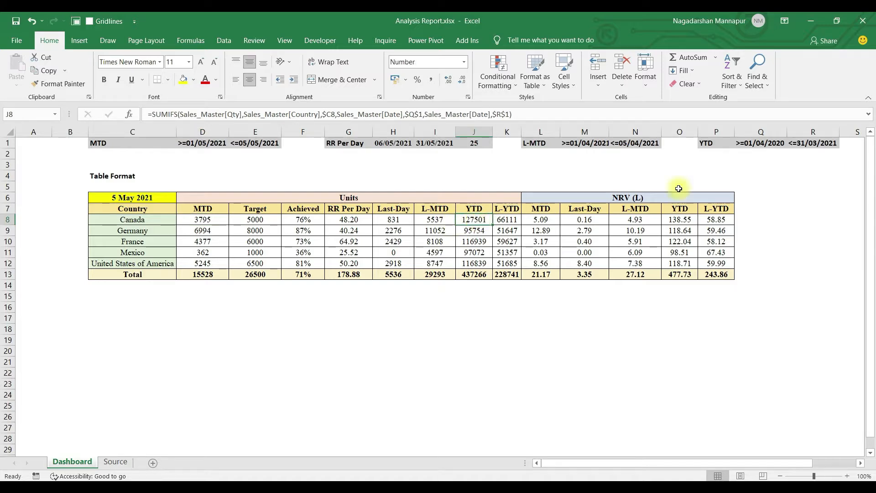
click(754, 145)
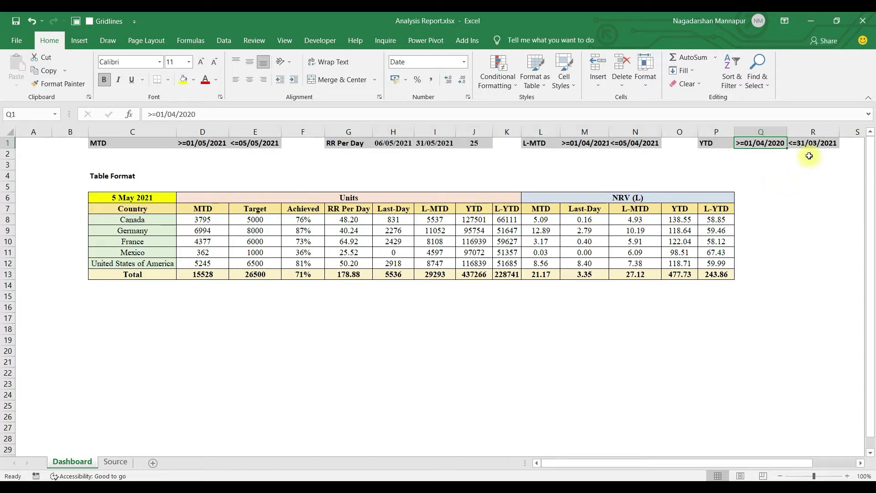
click(509, 222)
drag(509, 222, 507, 274)
drag(835, 176, 771, 176)
click(759, 148)
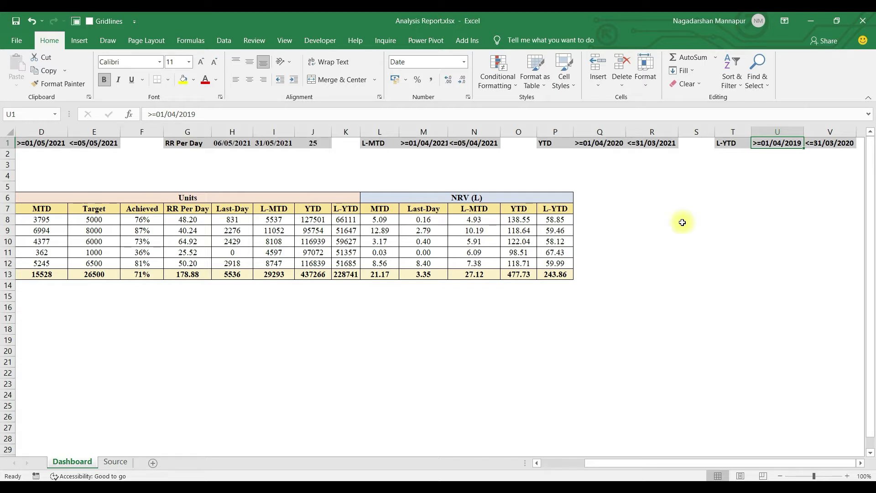
- Review the Units block with its totals row, and the MTD and L-YTD figures in the NRV (L) block
drag(94, 197, 340, 279)
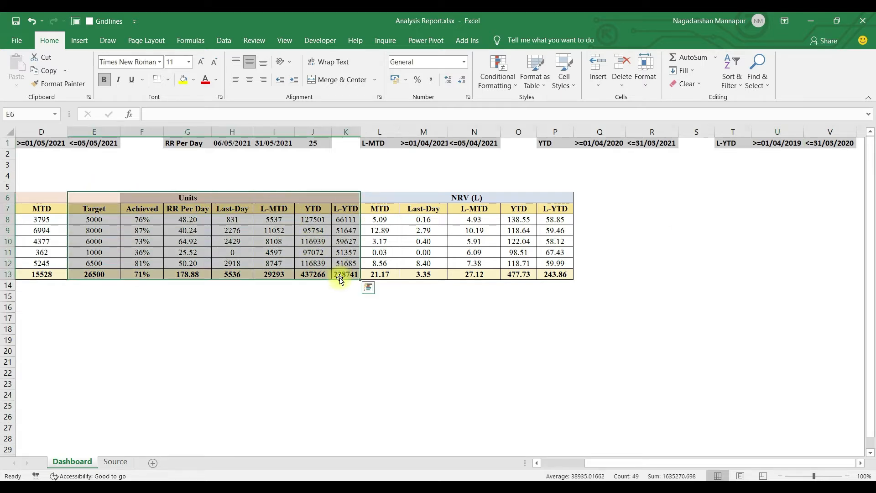
click(280, 262)
drag(248, 316, 67, 222)
drag(137, 229, 252, 231)
drag(204, 277, 506, 275)
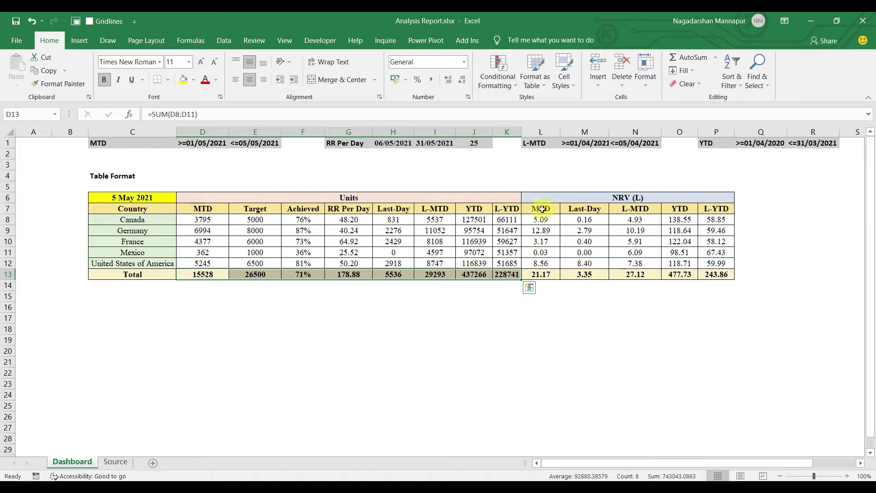
drag(543, 198, 717, 276)
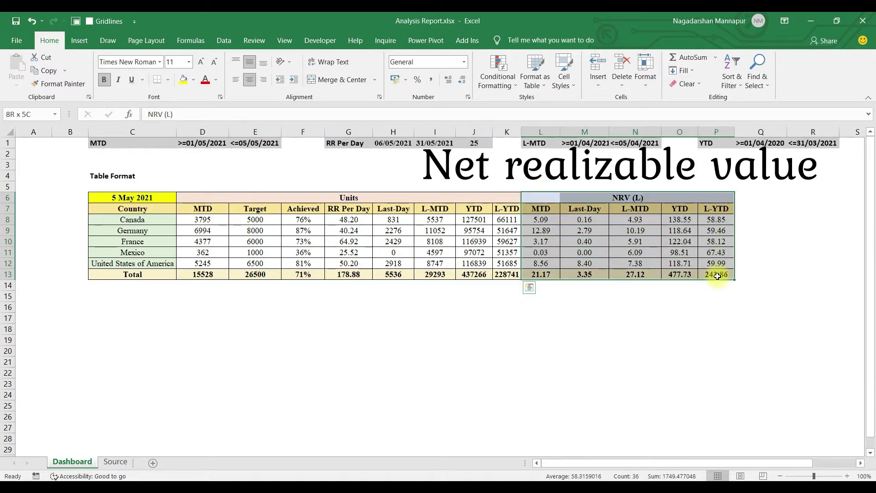
click(548, 231)
drag(540, 220, 540, 259)
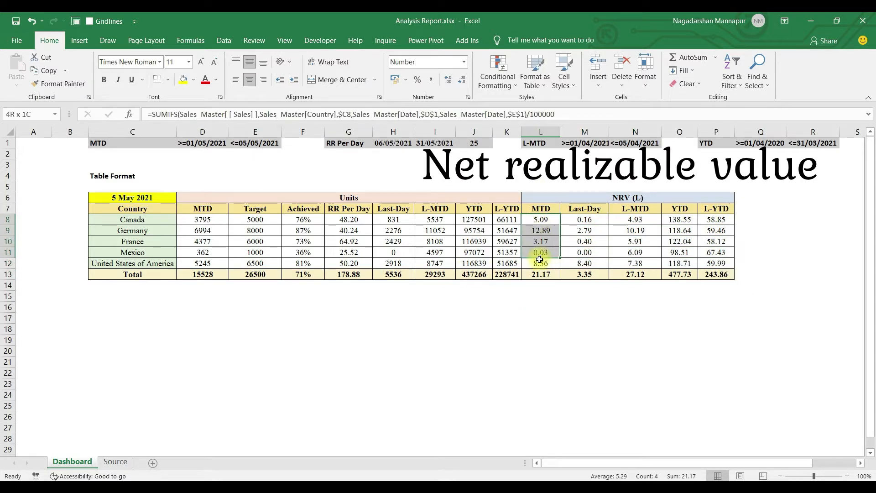
click(717, 263)
click(717, 274)
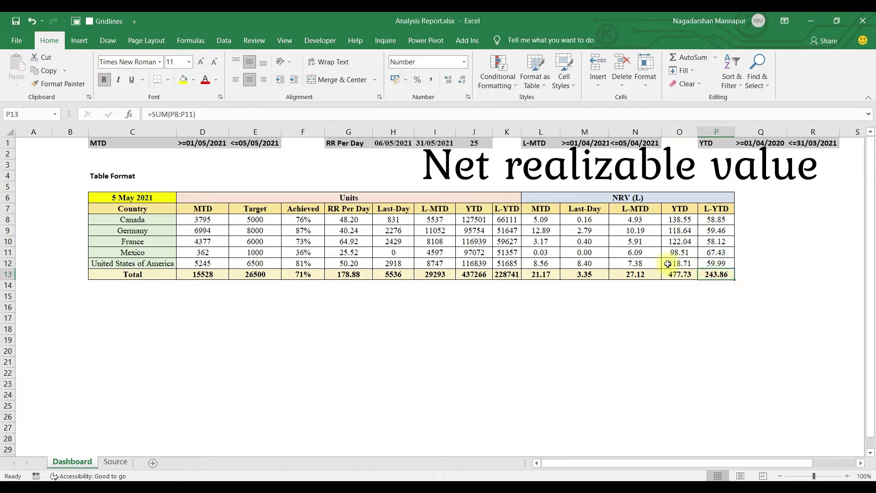
- Look over the Dashboard's country rows and MTD units against the Source sheet, and review the whole report table
click(139, 222)
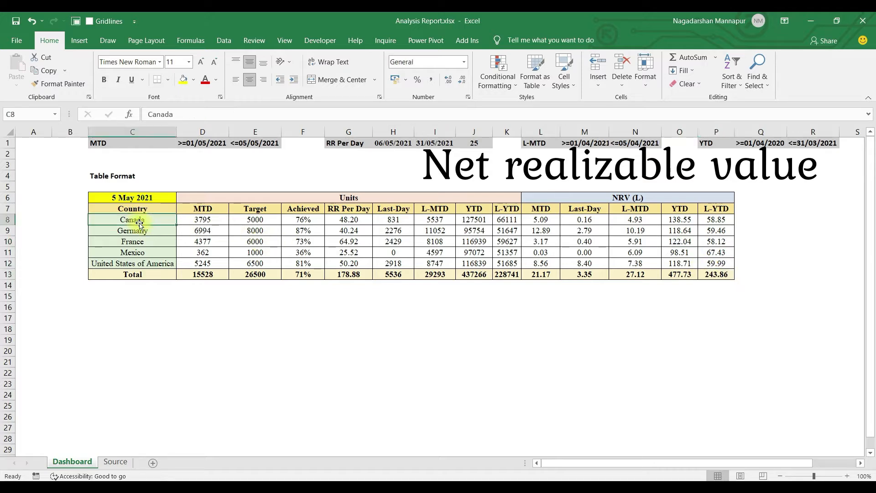
click(202, 220)
click(132, 221)
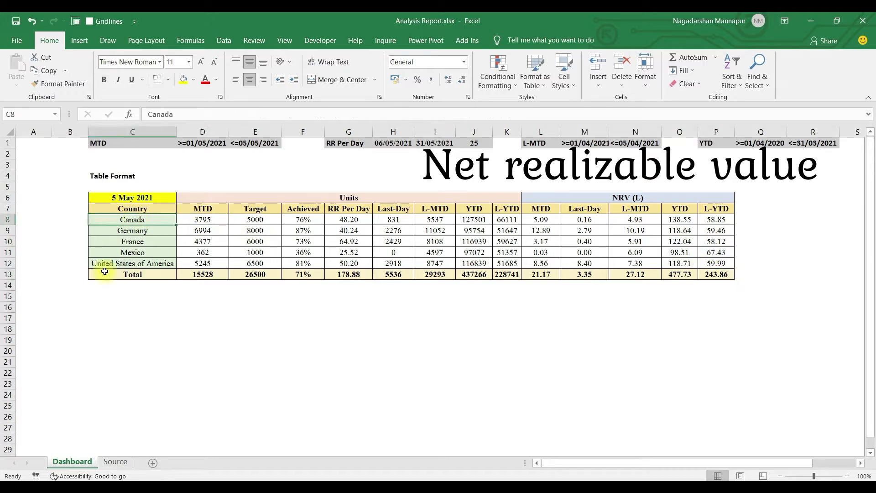
click(115, 462)
click(72, 462)
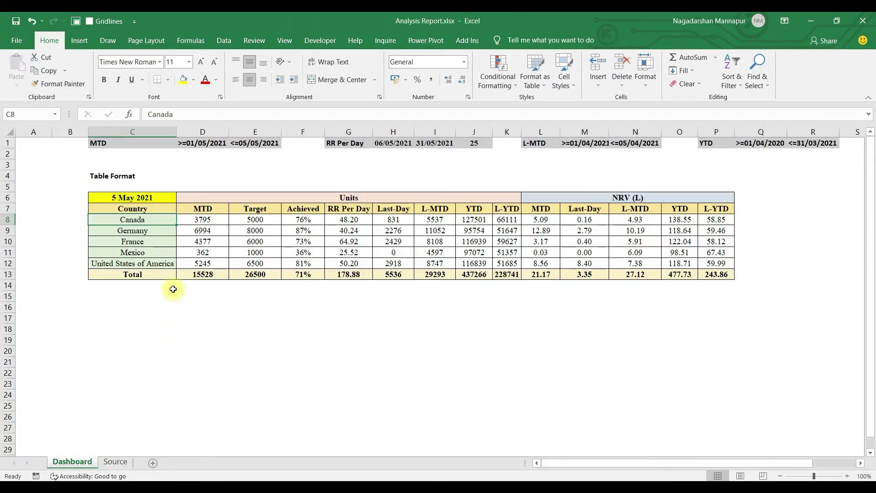
drag(203, 220, 202, 274)
click(158, 253)
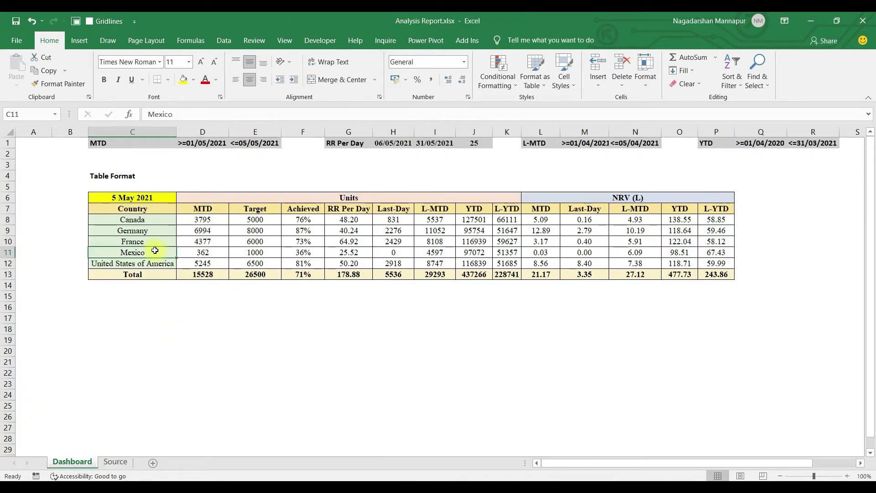
click(115, 461)
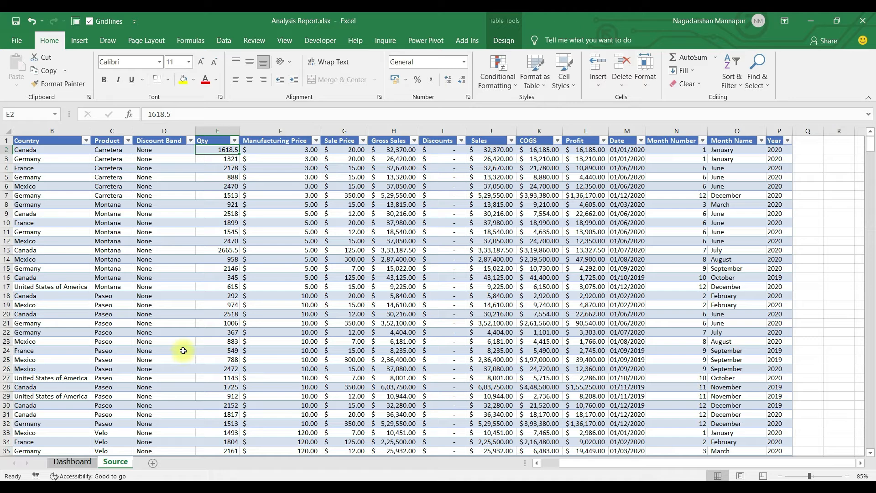
click(72, 461)
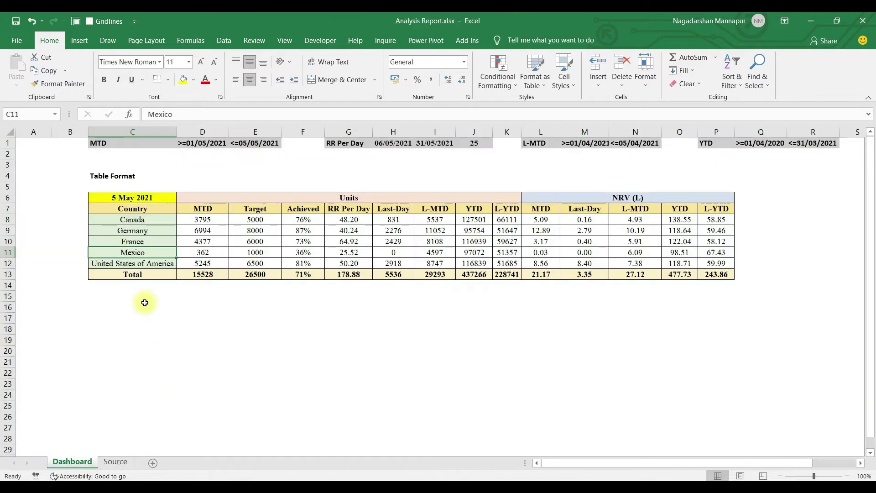
click(201, 220)
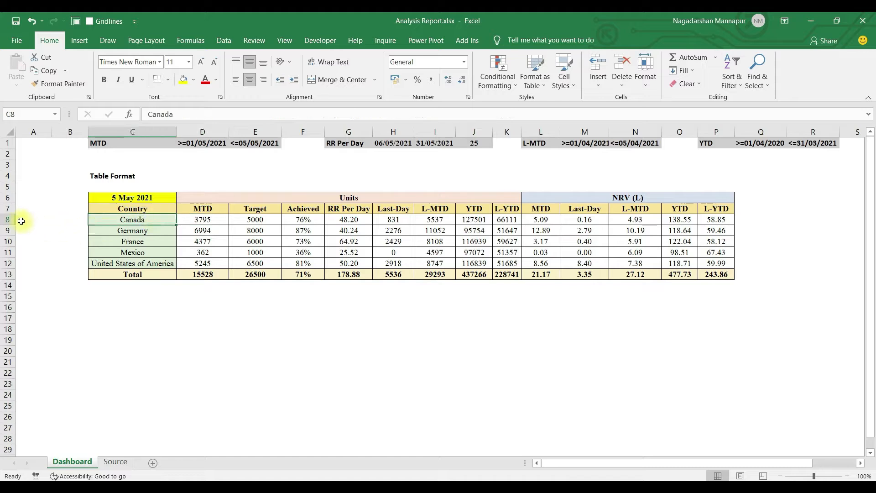
click(4, 221)
drag(4, 221, 6, 274)
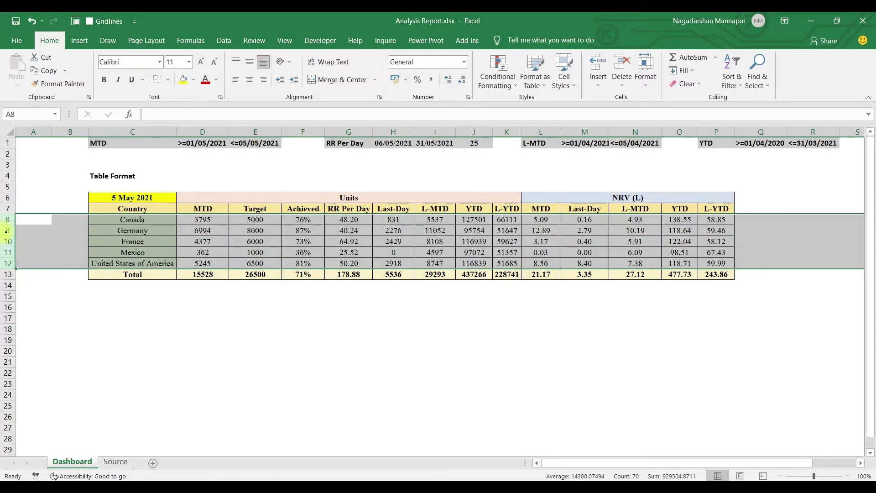
click(28, 194)
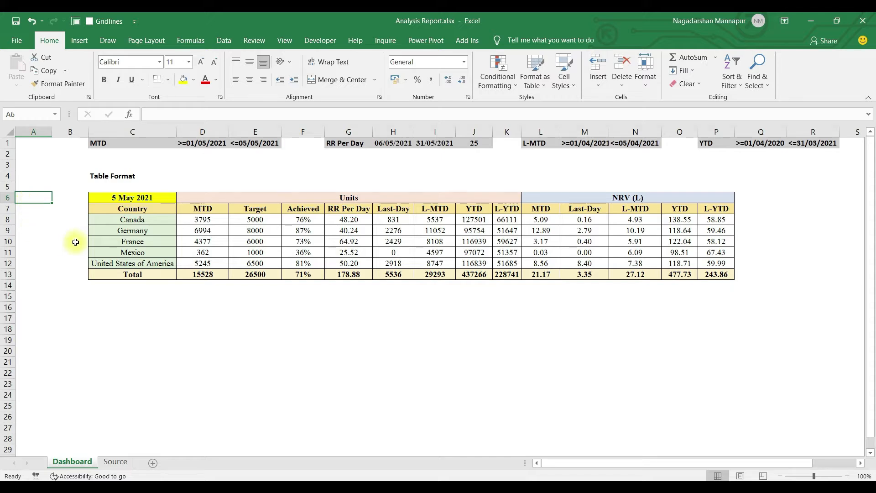
drag(137, 198, 732, 289)
click(368, 329)
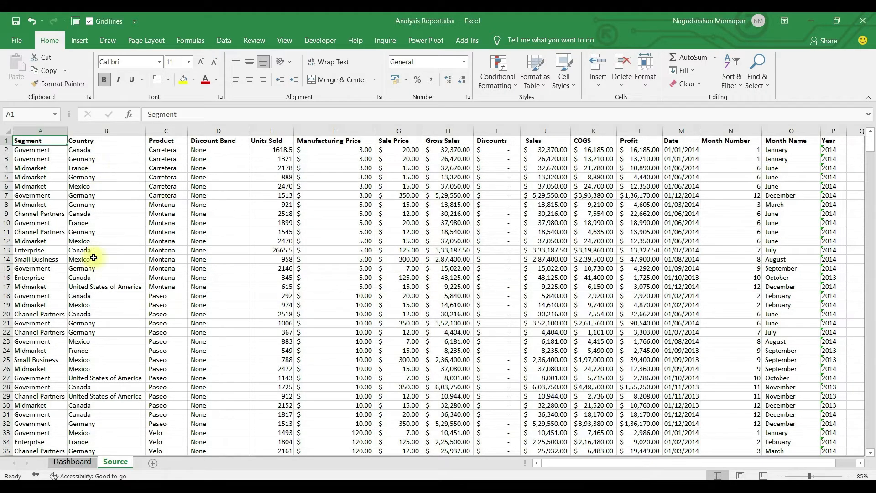
- Examine the Segment and Country columns on the Source sheet and the country list in the Dashboard's empty report table
click(42, 131)
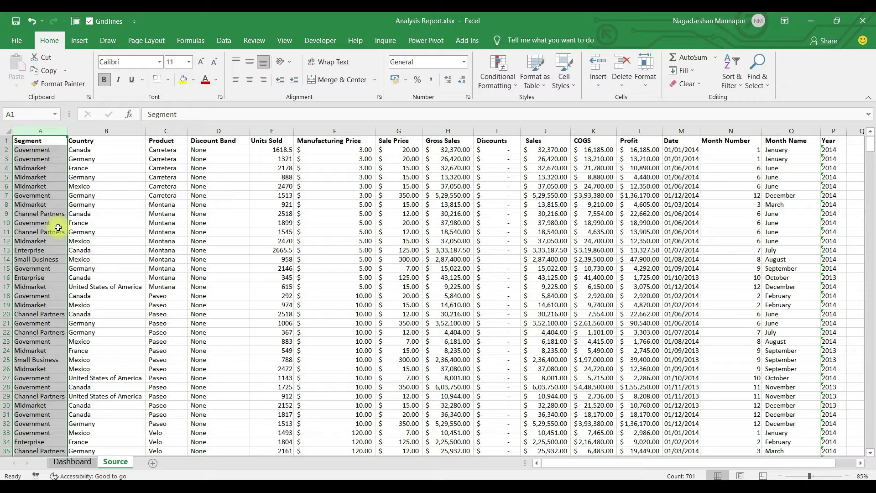
click(100, 129)
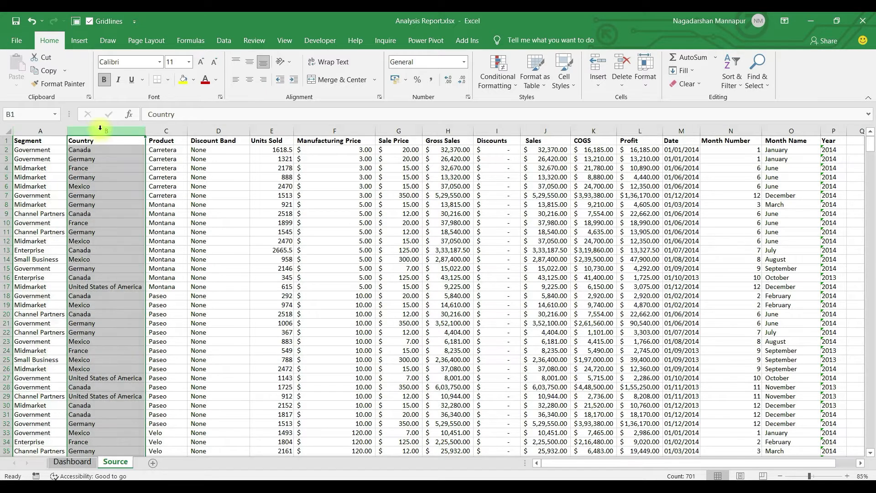
click(113, 216)
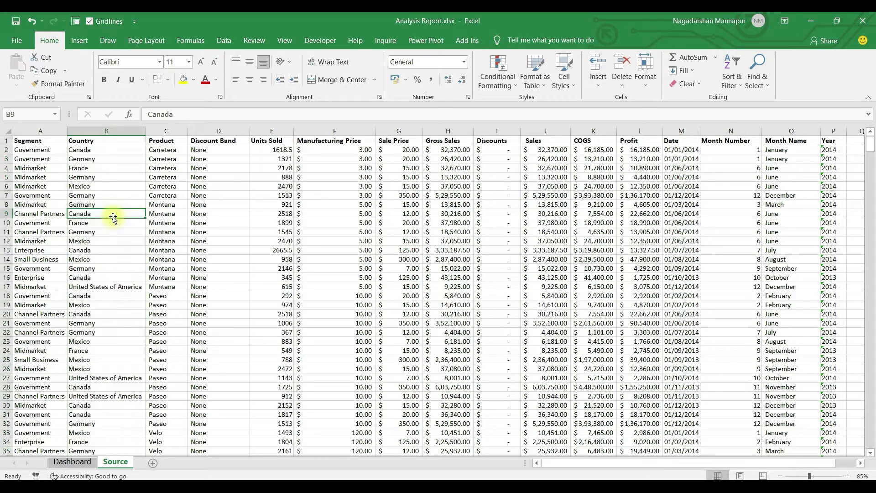
click(81, 463)
drag(126, 220, 130, 265)
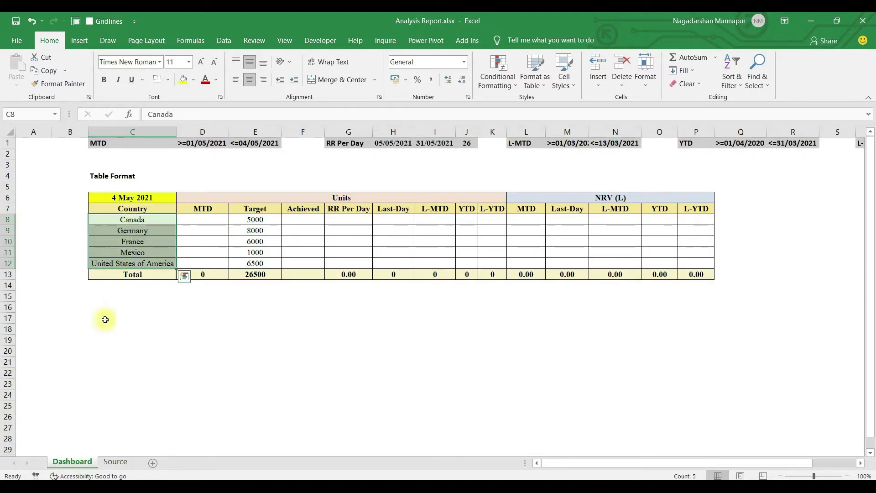
- Turn on filtering for the Source data and compare its Country values with the Dashboard's country list
click(115, 462)
click(104, 139)
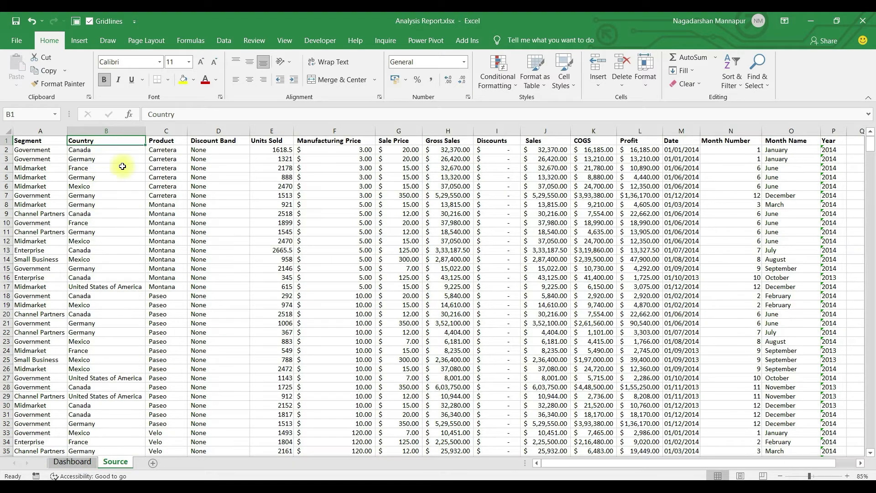
key(ctrl+shift+l)
click(140, 141)
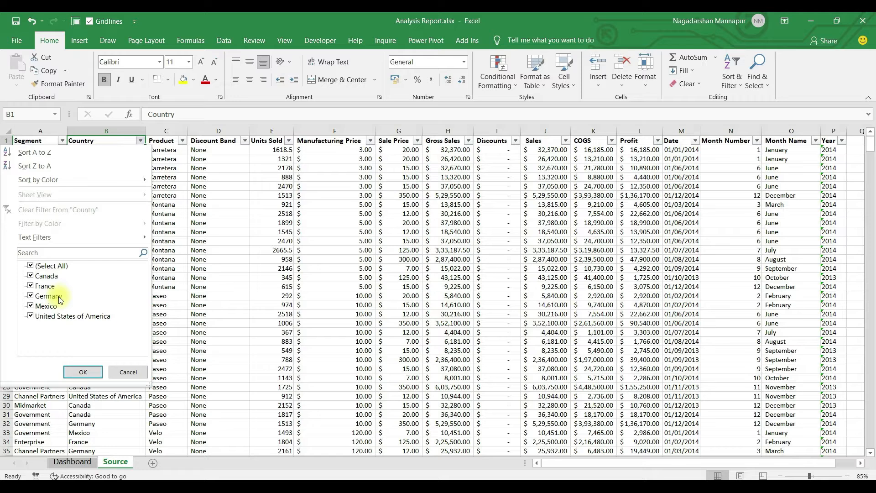
click(170, 295)
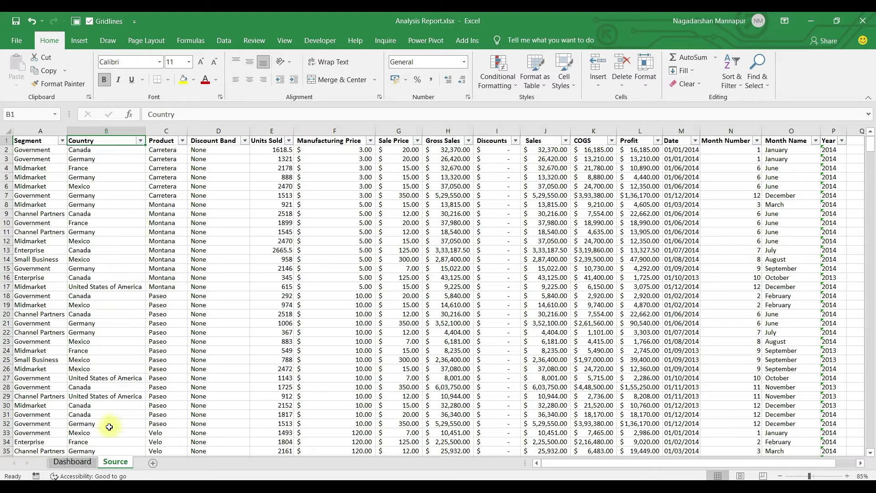
click(85, 462)
drag(137, 219, 147, 265)
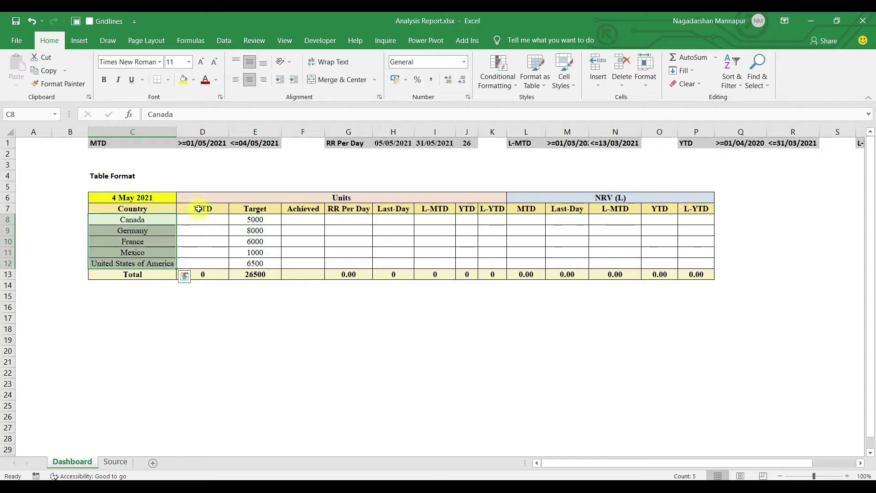
- Compare the Dashboard's MTD column with the Units Sold and Country columns on the Source sheet
click(200, 209)
click(200, 220)
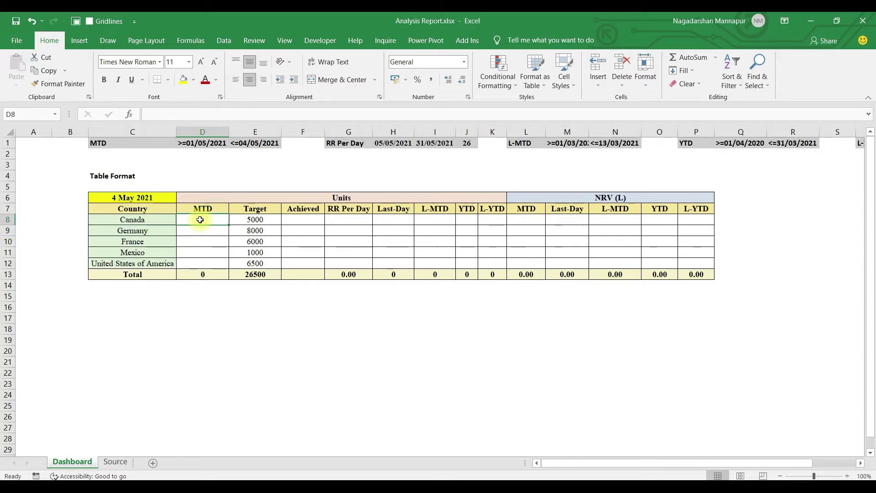
click(119, 462)
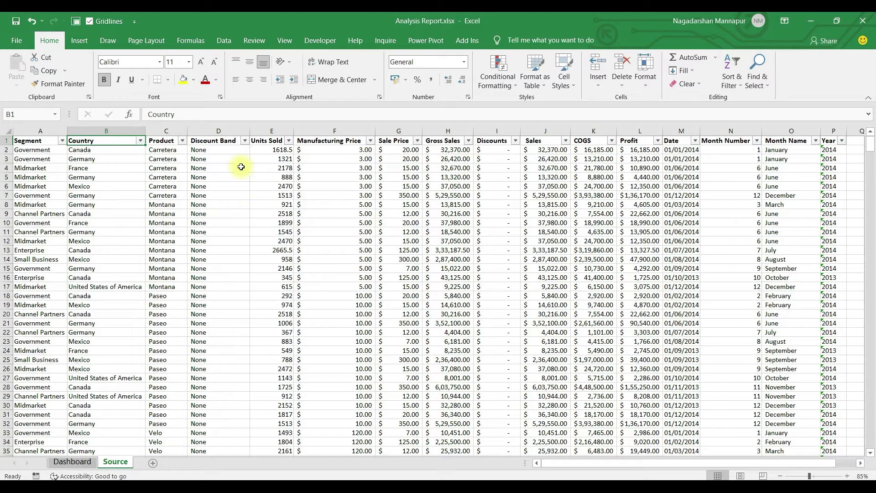
click(258, 135)
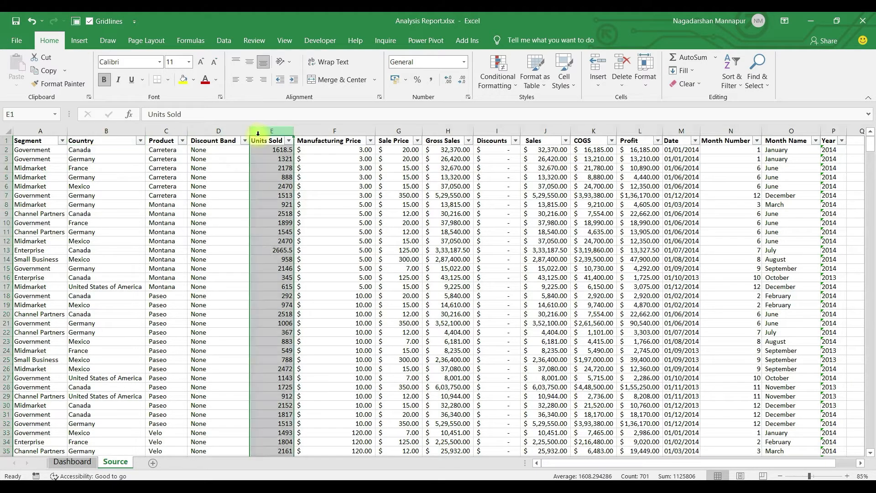
click(271, 177)
drag(103, 150, 112, 249)
click(240, 204)
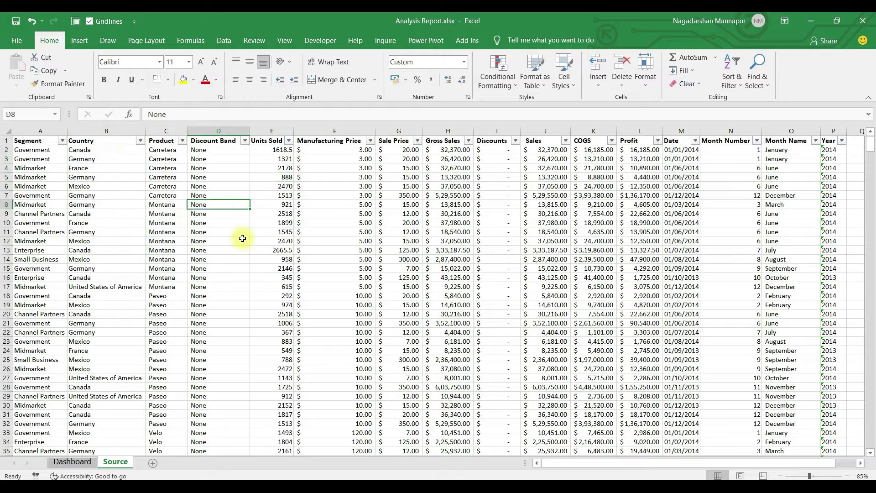
click(84, 461)
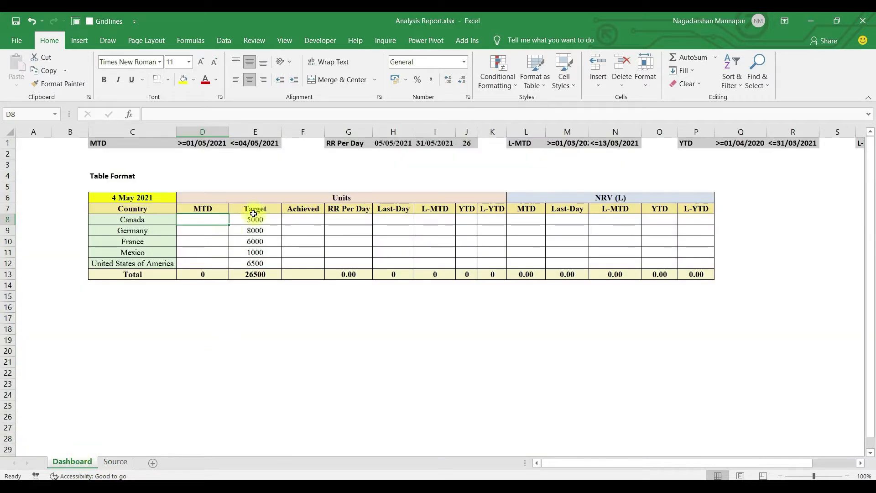
- Review the Target, Achieved, RR Per Day, Last-Day and L-MTD columns in the Dashboard's Units block
drag(250, 209, 255, 274)
click(254, 230)
drag(292, 219, 297, 272)
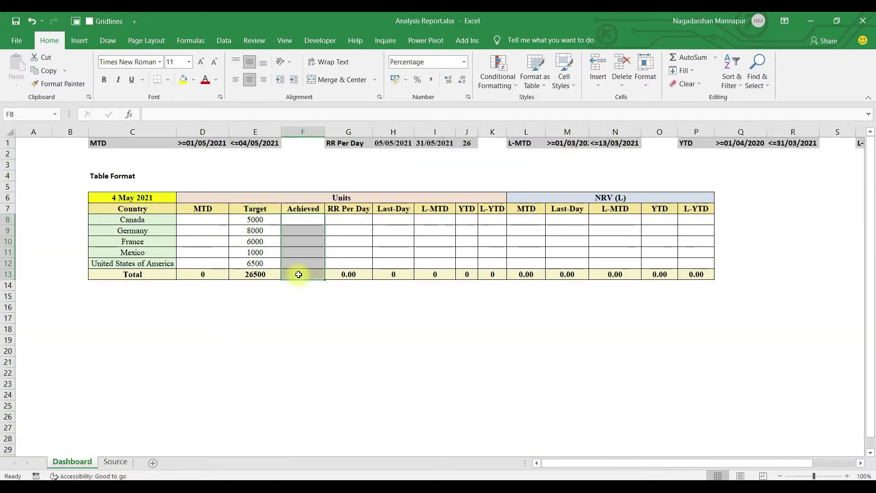
click(341, 224)
drag(340, 224, 345, 264)
click(347, 222)
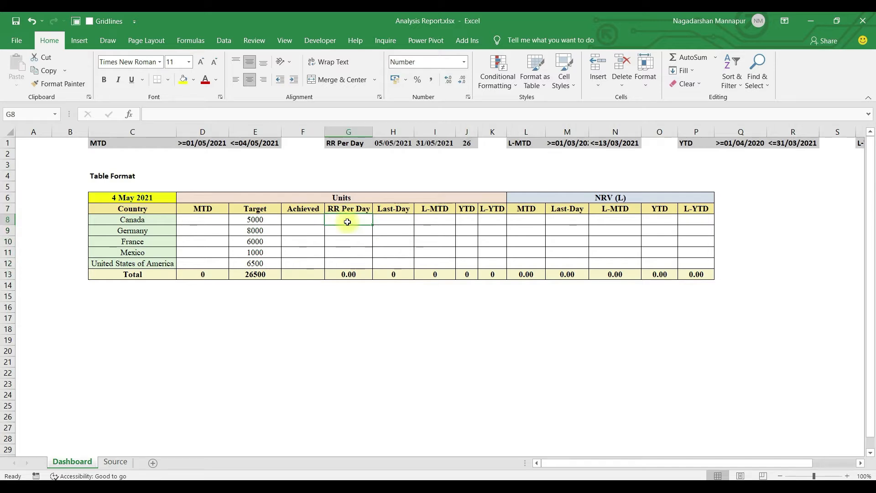
click(255, 220)
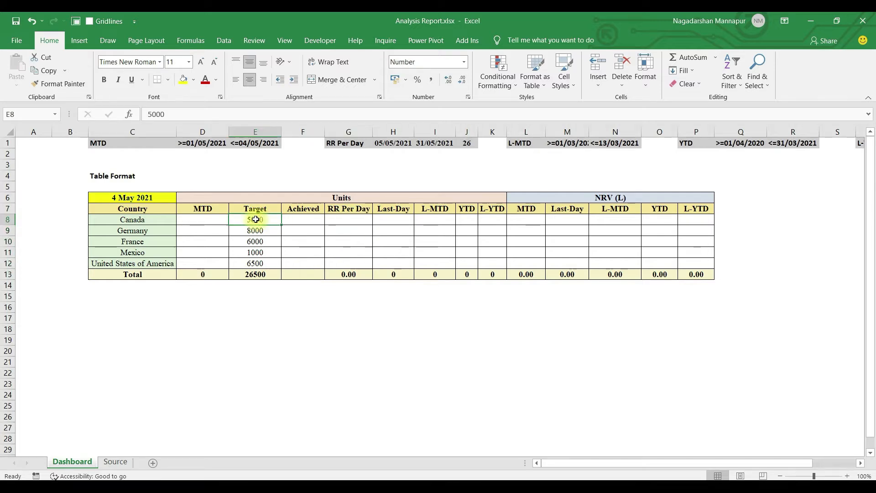
click(333, 220)
click(390, 219)
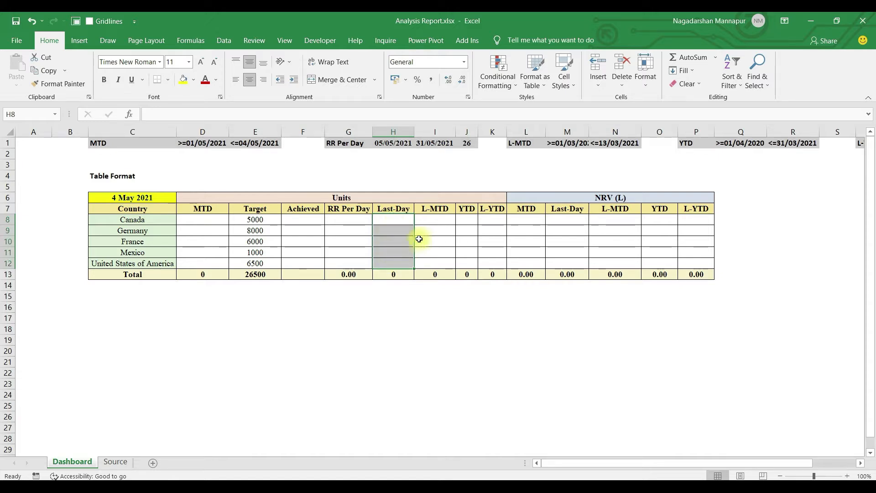
drag(426, 219, 430, 263)
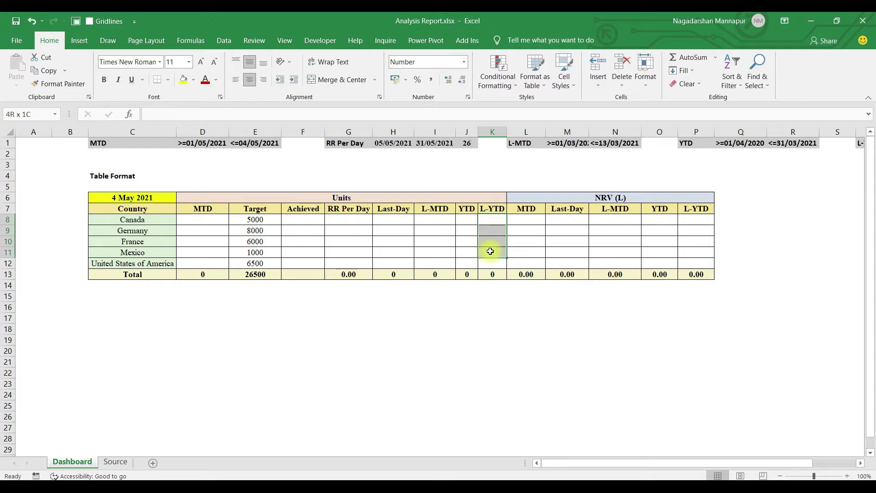
- Examine the whole Units block, the empty NRV (L) block and the country list in the Dashboard's report table
drag(226, 194, 492, 274)
click(213, 221)
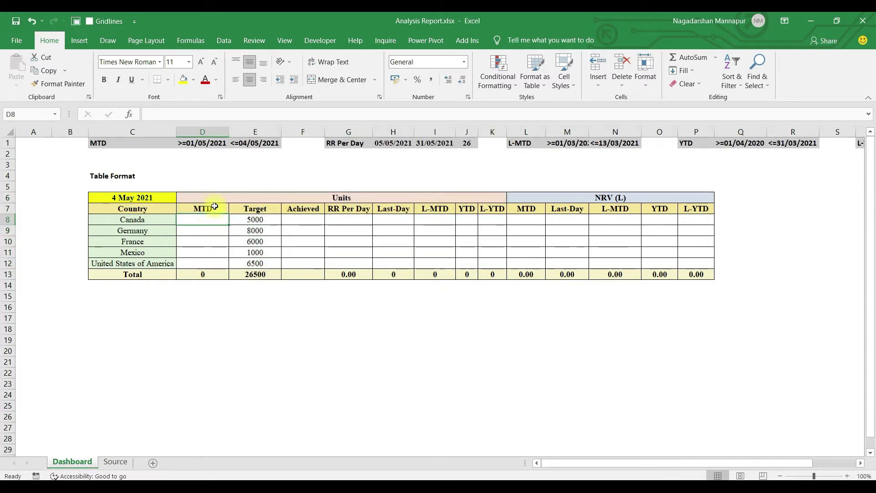
drag(525, 193, 683, 274)
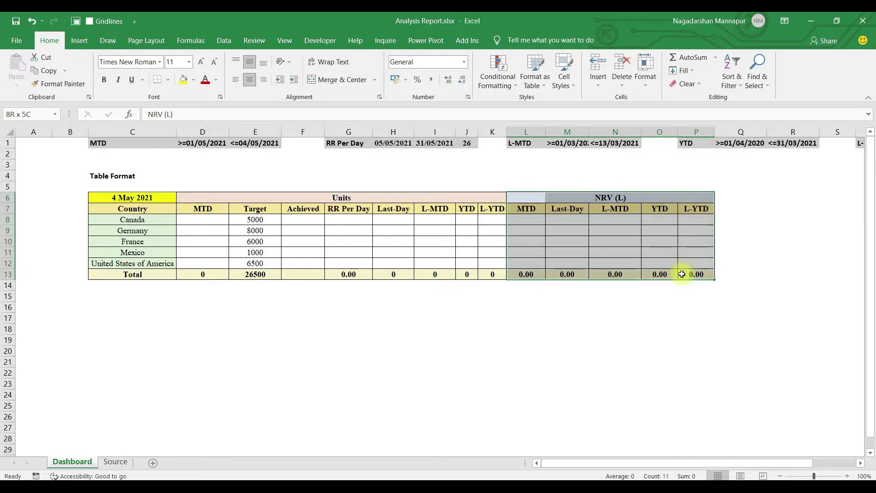
click(527, 222)
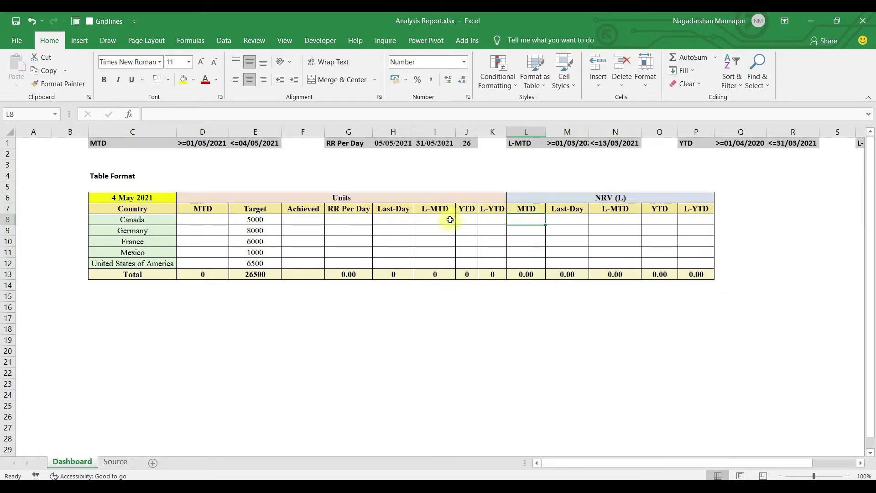
drag(527, 223, 708, 264)
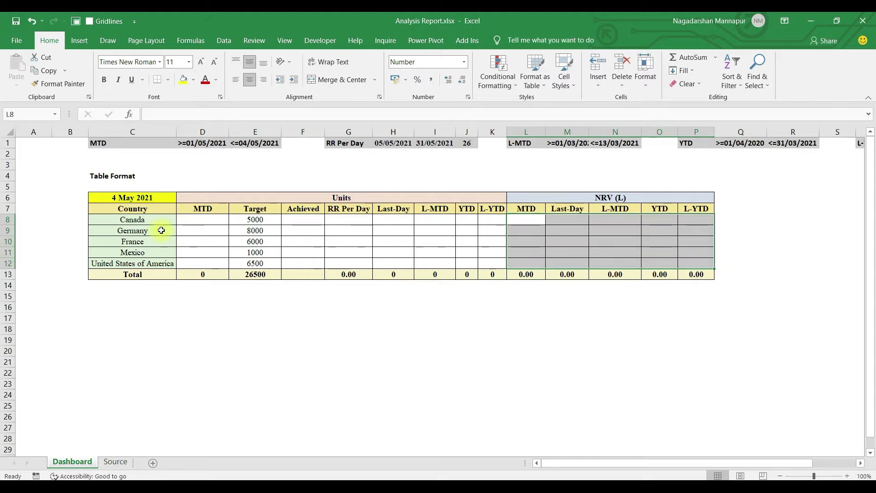
click(204, 221)
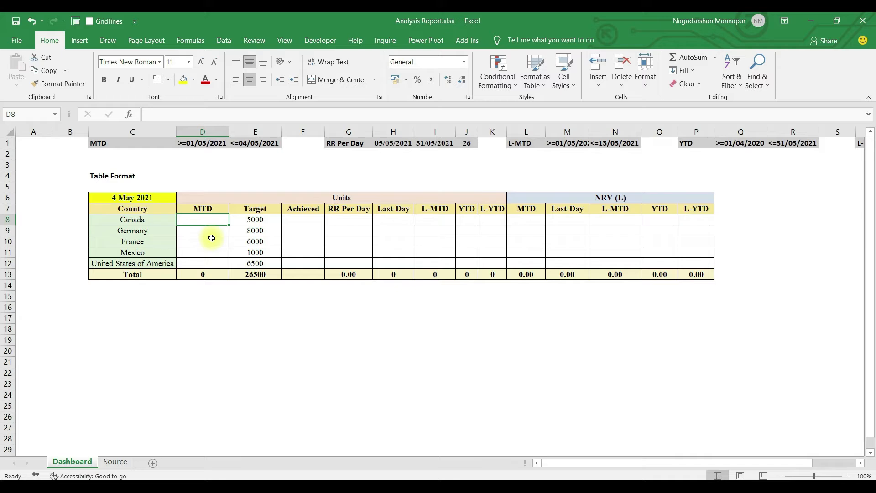
drag(135, 220, 136, 255)
click(191, 220)
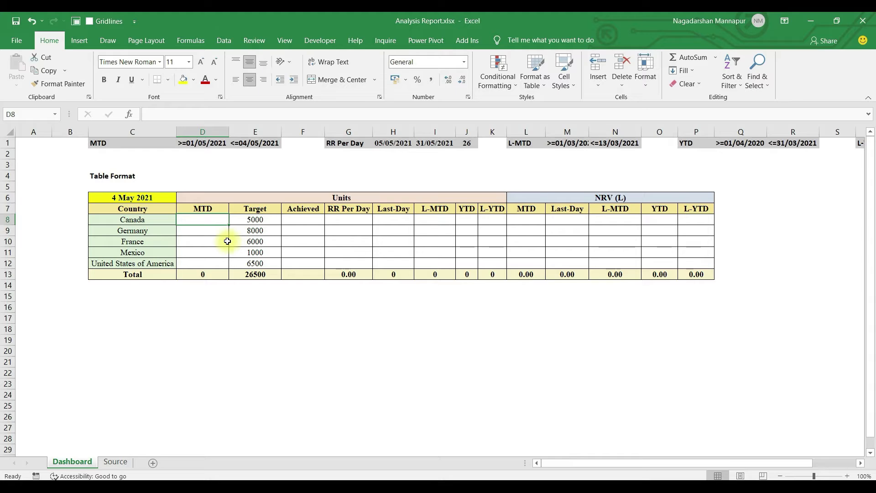
- Convert the Source sheet's data range A1:P701 into a table with headers
click(115, 461)
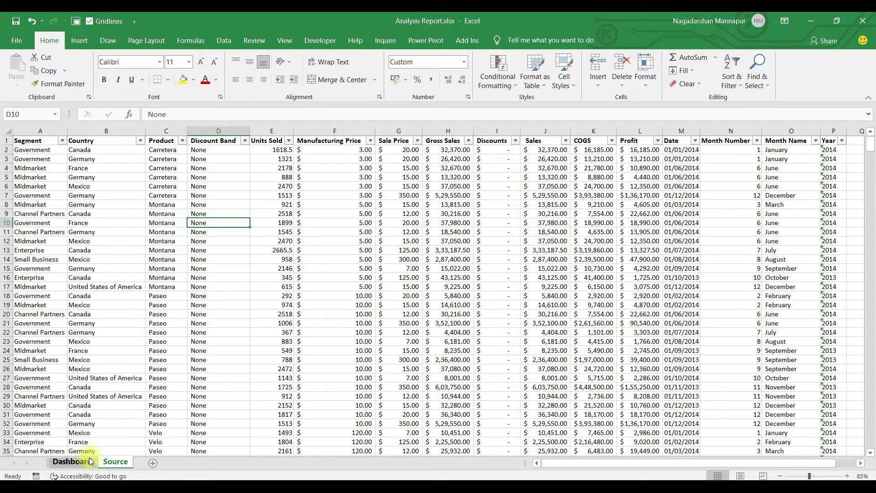
click(73, 461)
click(115, 462)
click(198, 294)
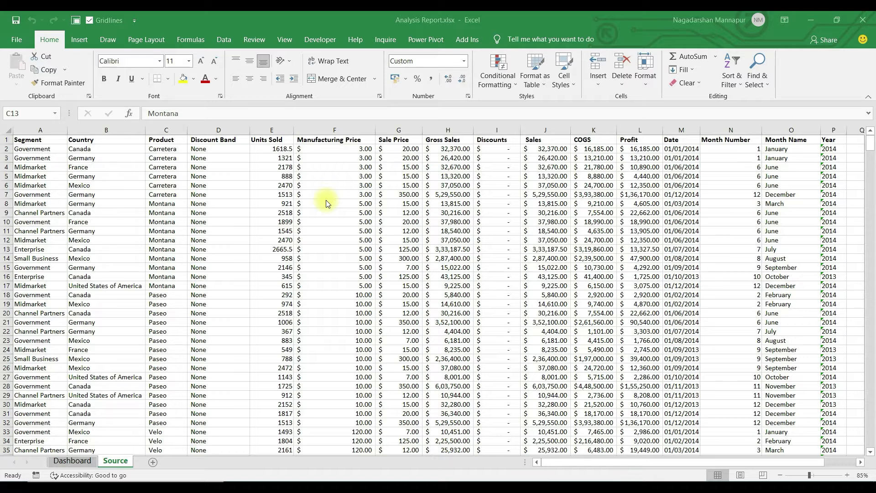
click(227, 239)
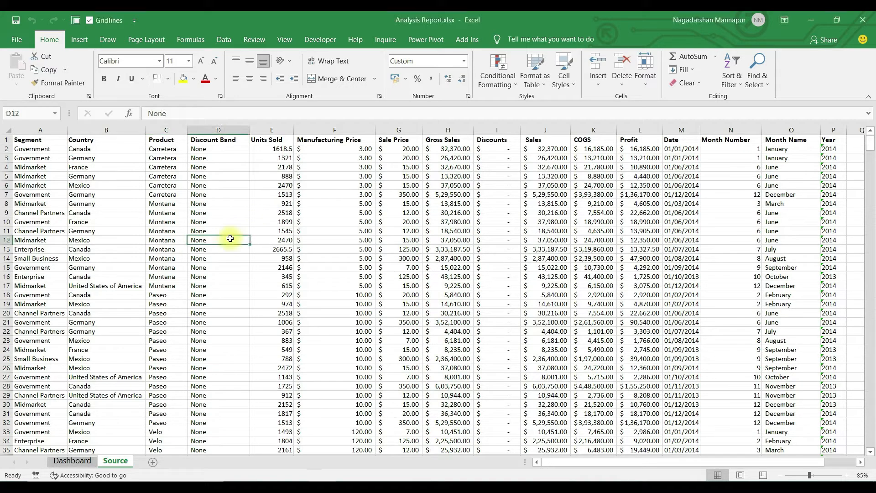
click(78, 39)
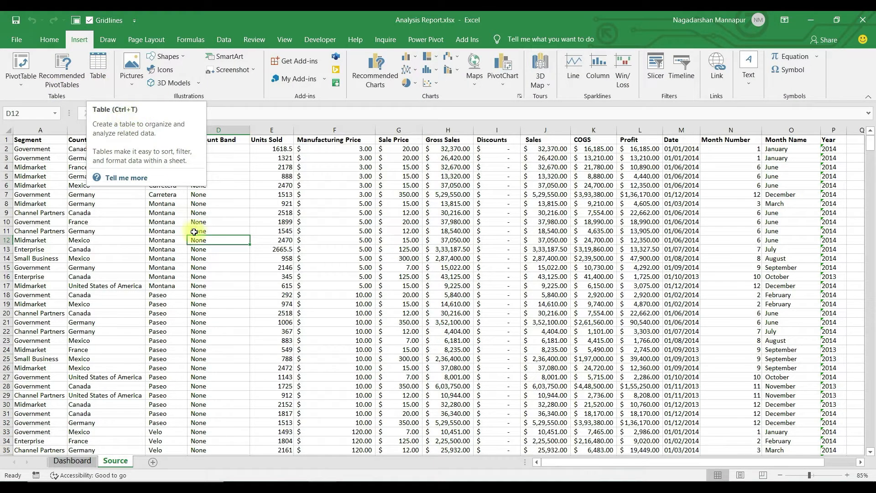
key(ctrl+t)
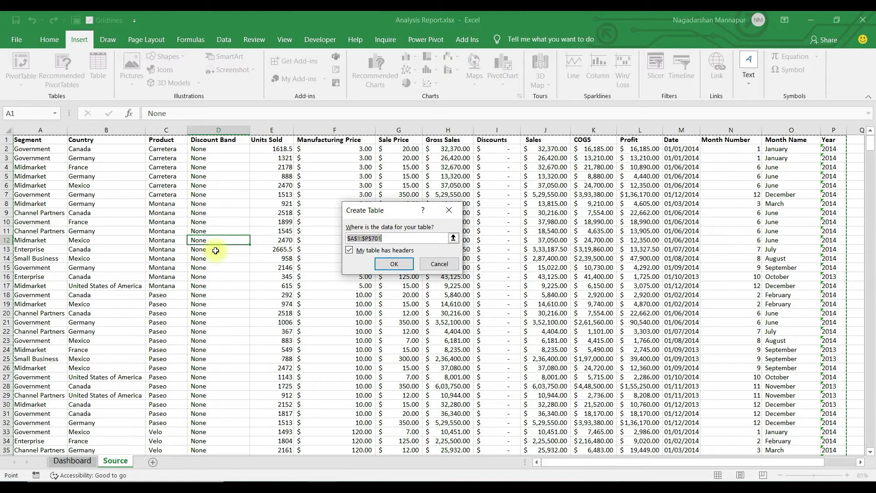
click(394, 266)
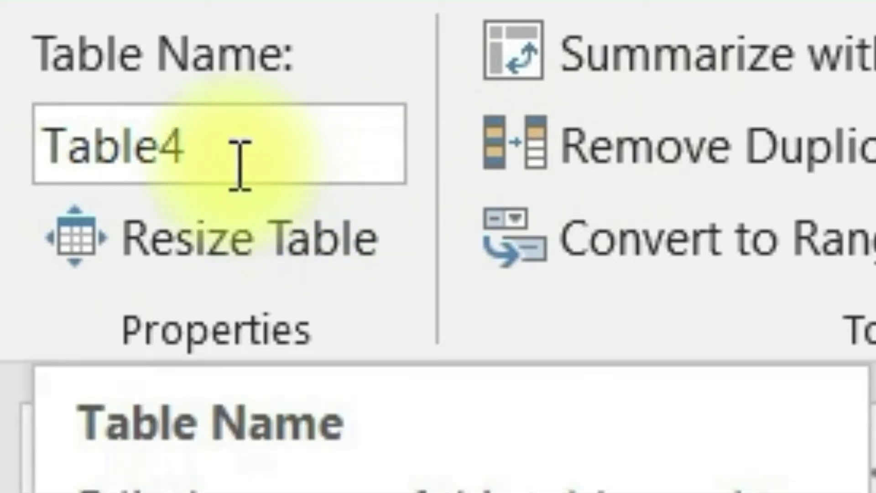
- Rename the new Source data table as Master_Sales
click(372, 155)
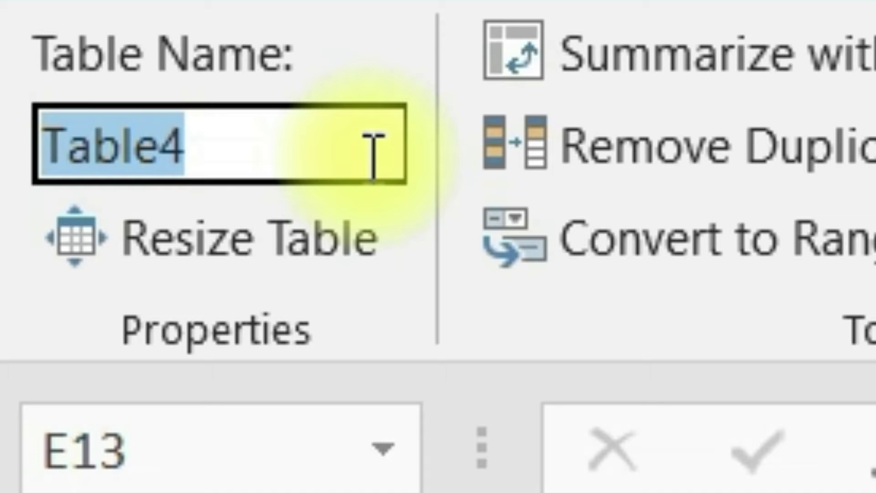
text(Master_)
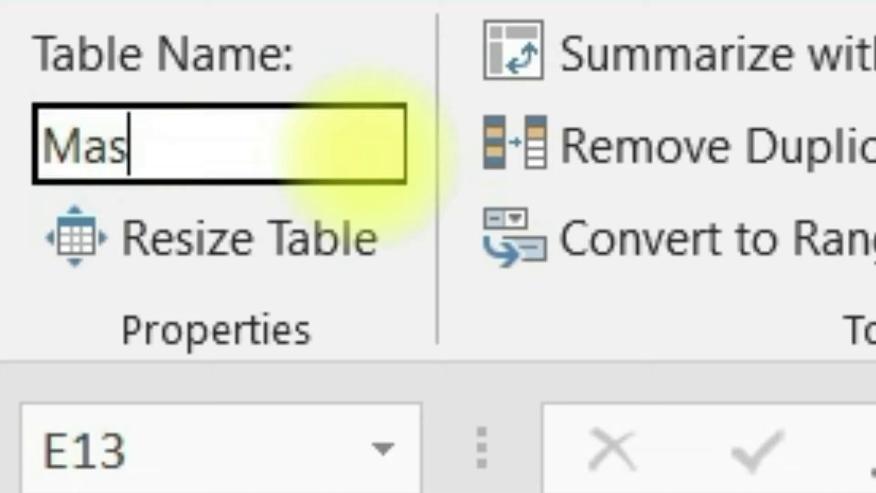
text(Sales)
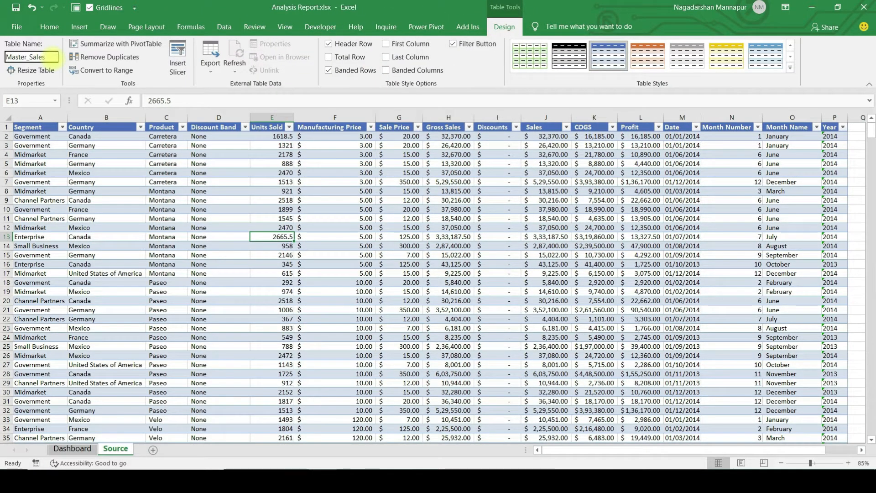
key(Return)
click(181, 258)
click(303, 263)
click(286, 230)
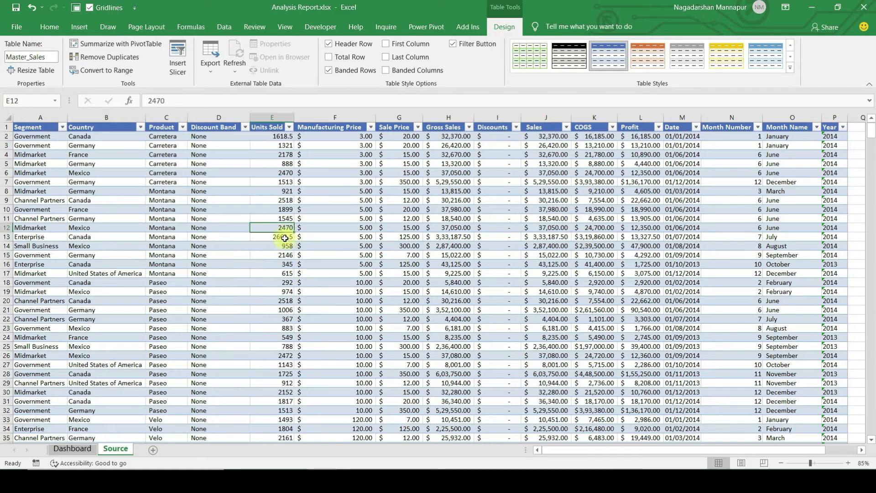
- Check which cells the name Master_Sales covers by selecting it, and return to the Dashboard sheet
click(56, 103)
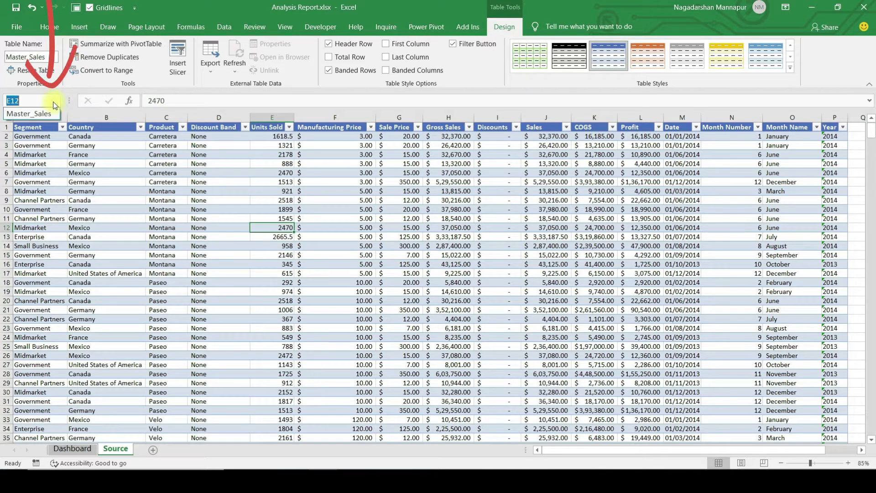
click(38, 114)
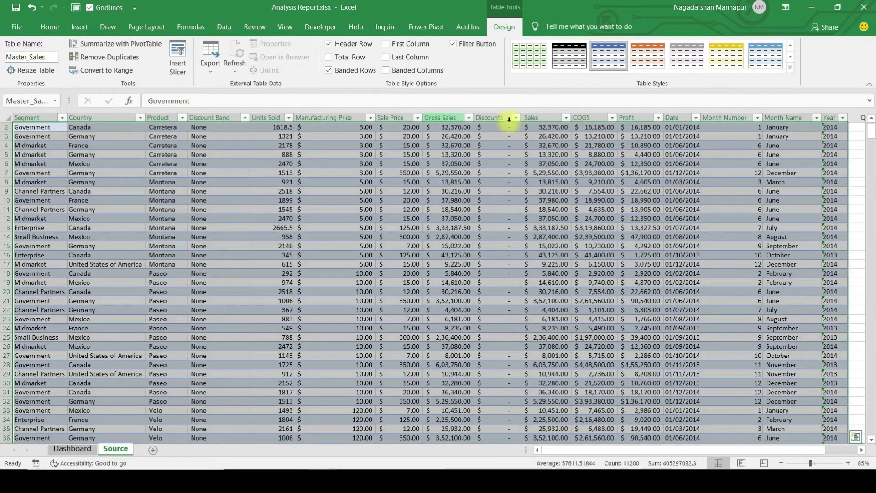
click(353, 225)
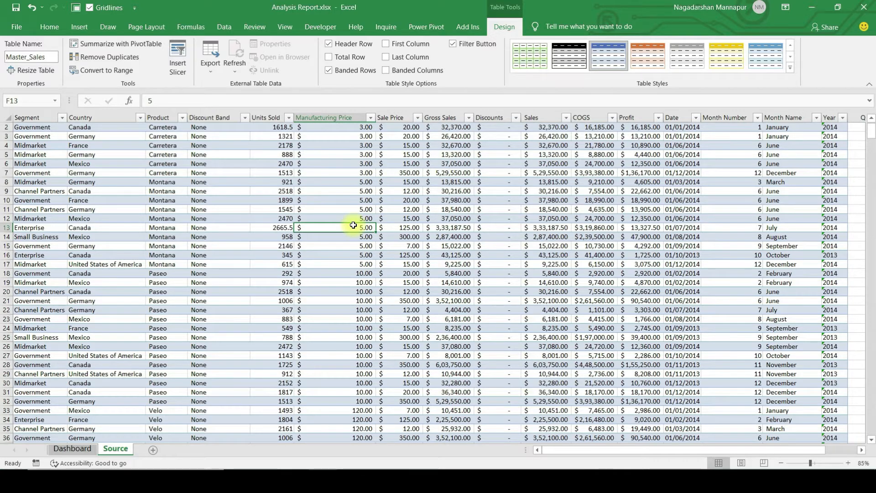
click(86, 448)
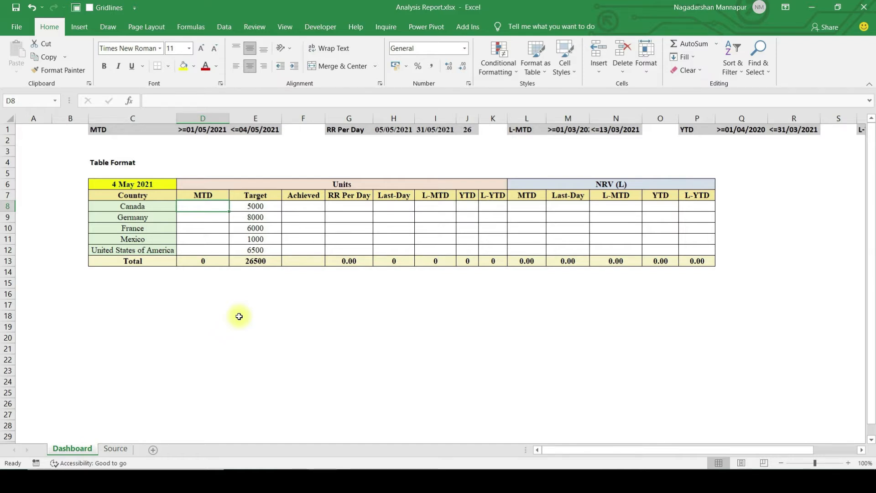
- Try extending the Source table by filling the last row's Segment value down into row 702, and delete that added row
click(118, 449)
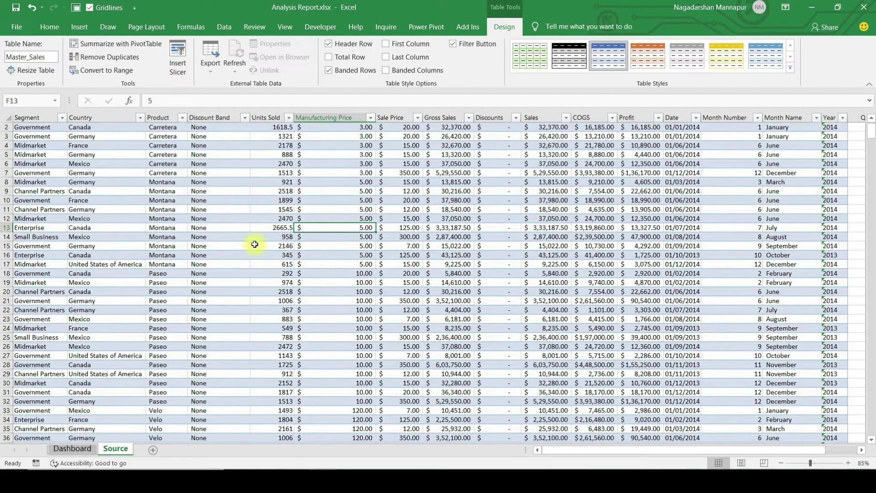
click(330, 190)
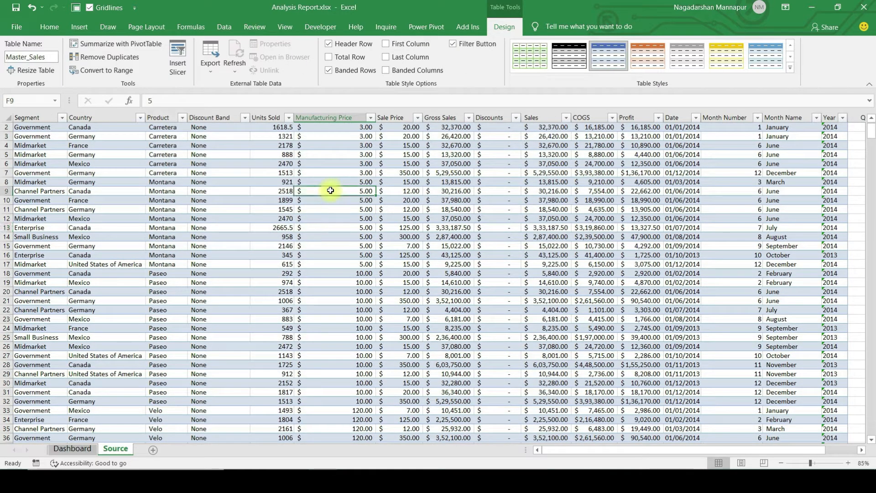
key(ctrl+Up)
key(ctrl+Left)
key(ctrl+Down)
key(Down)
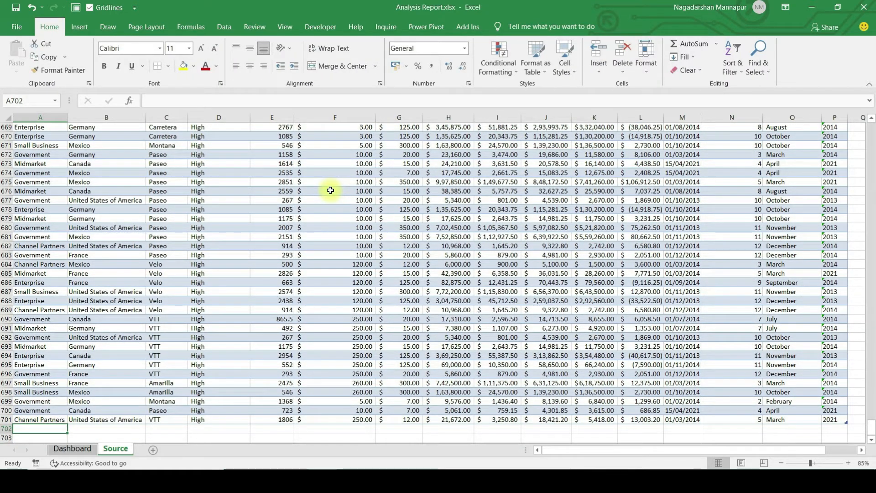
key(ctrl+d)
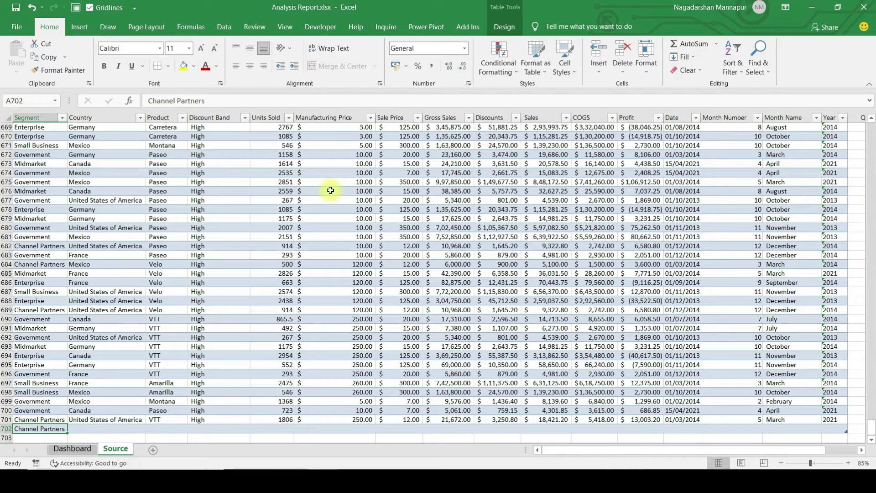
key(shift+space)
key(ctrl+minus)
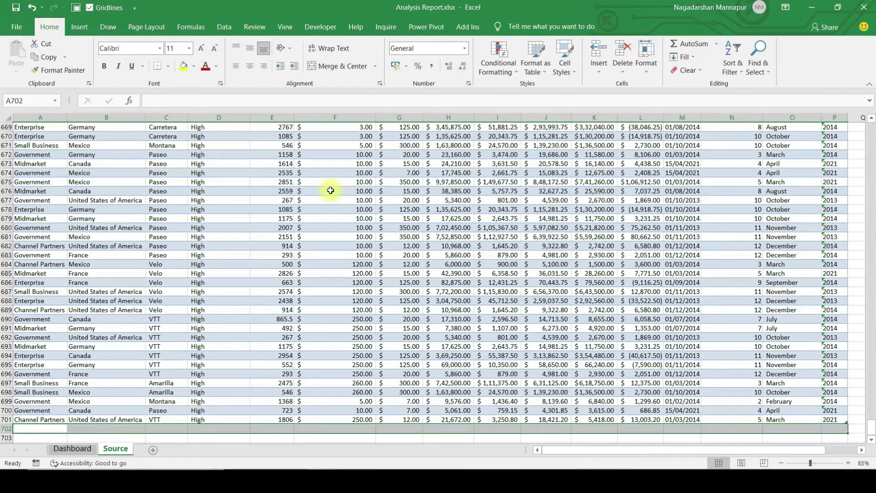
- Add the label "Tot unit" in cell S3 of the Source sheet, beside the Master_Sales table
key(Up)
key(ctrl+Up)
key(Right)
key(Right)
key(Right)
key(Right)
key(Right)
key(ctrl+Right)
key(Right)
key(Right)
key(Right)
key(Down)
key(Down)
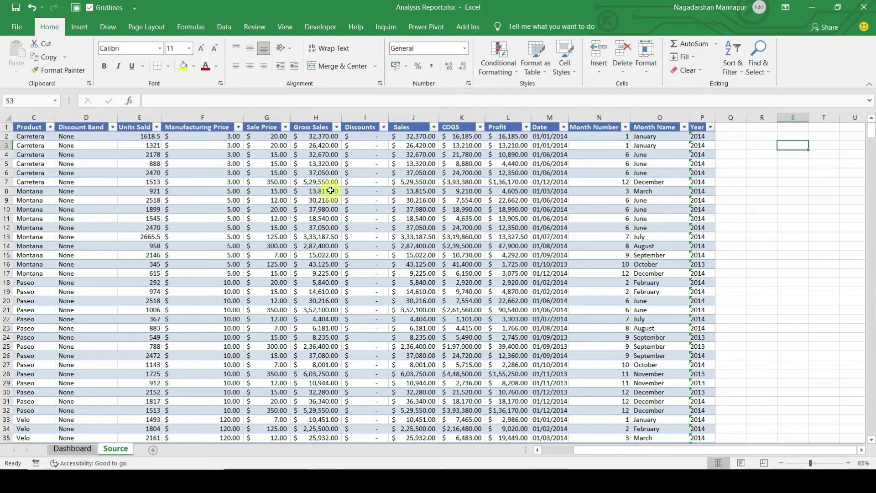
text(=)
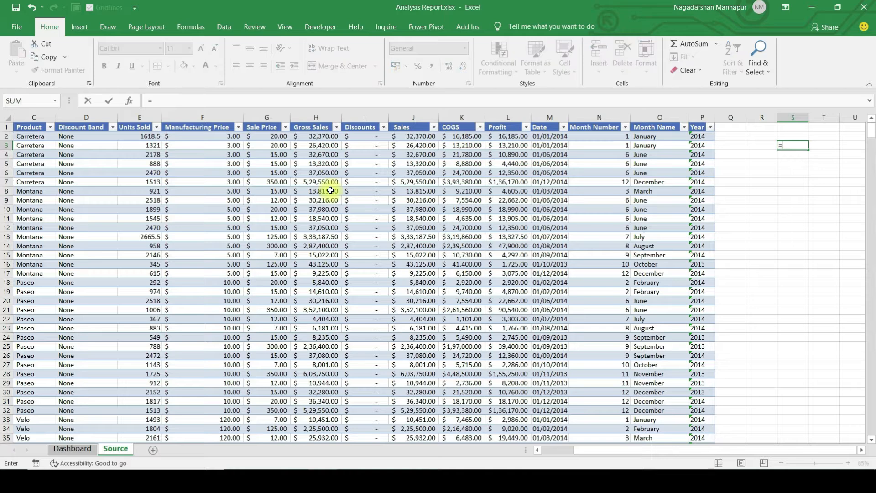
key(BackSpace)
text(Tot unit)
key(Return)
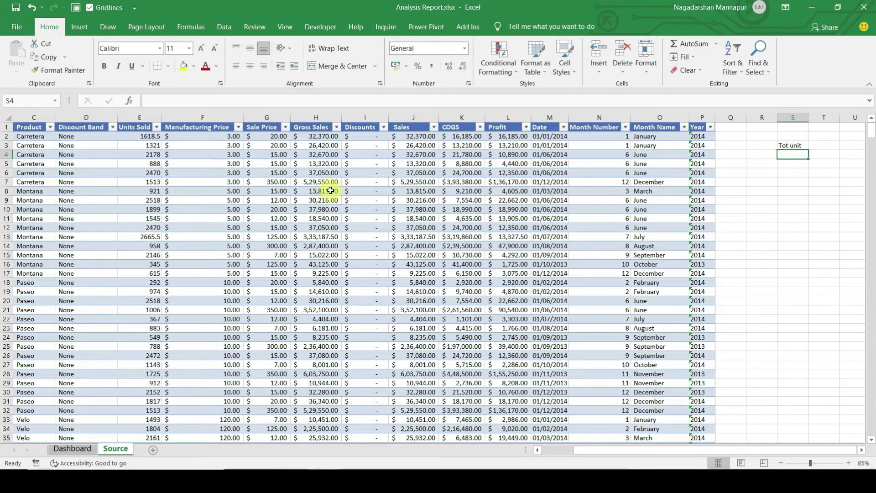
- Enter a formula in S4 that counts the Units Sold column, =COUNT(Master_Sales[Units Sold])
text(=COUNT()
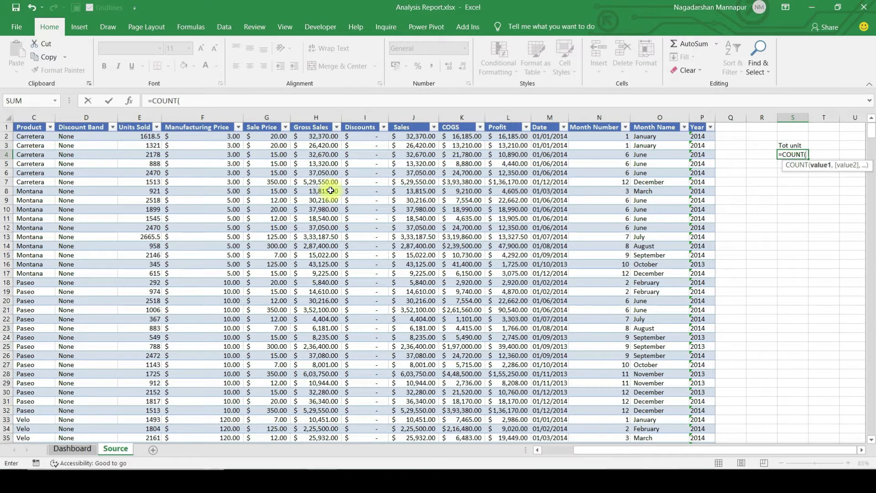
text(mas)
key(Tab)
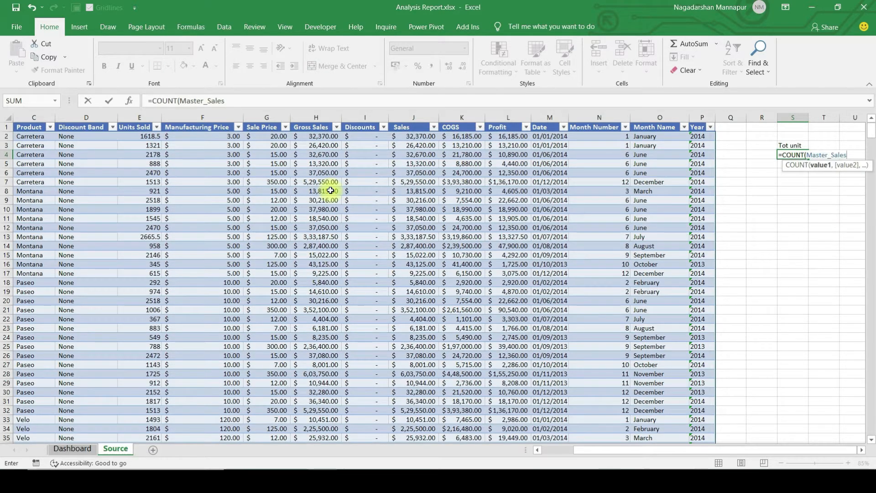
text([)
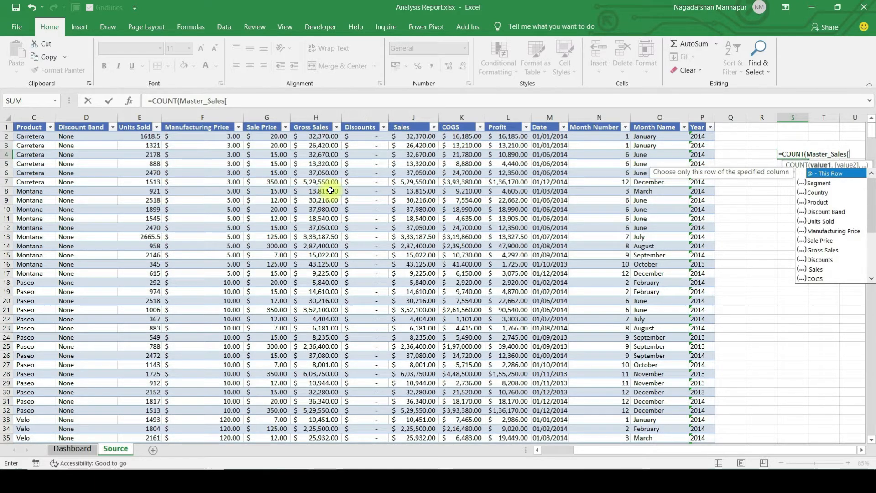
key(Down)
key(Down)
key(Down)
key(Down)
key(Down)
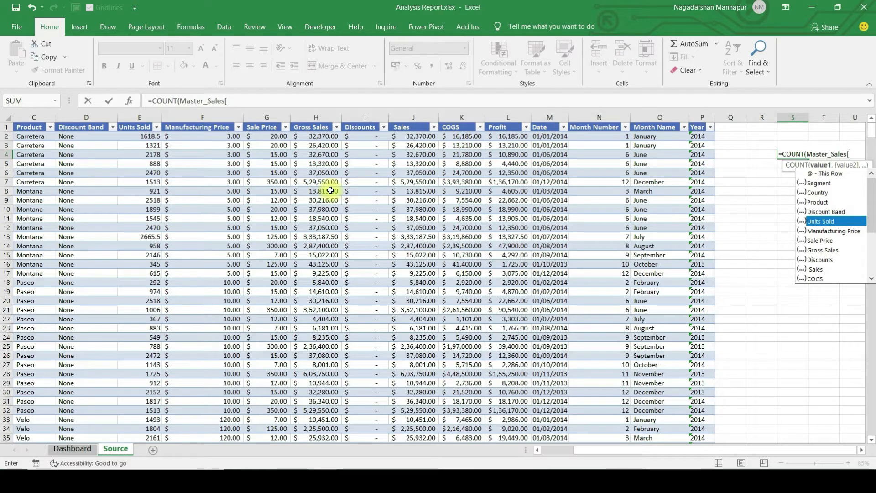
key(Tab)
text(]))
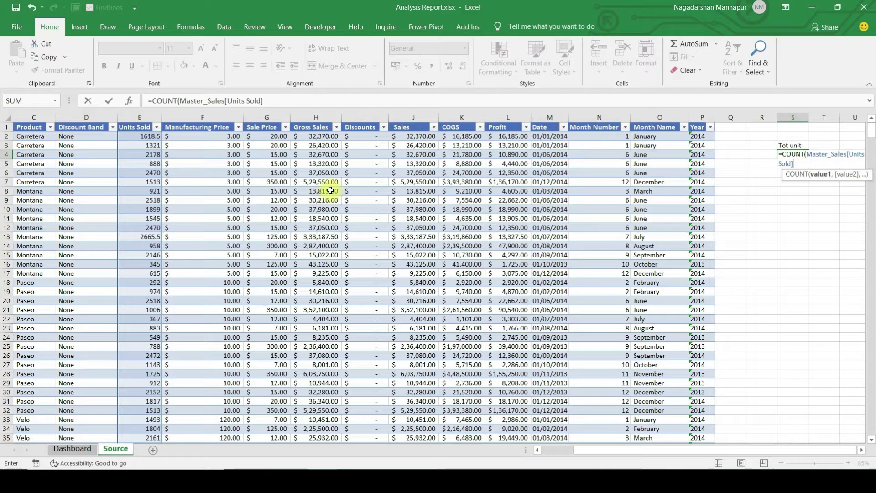
key(ctrl+Return)
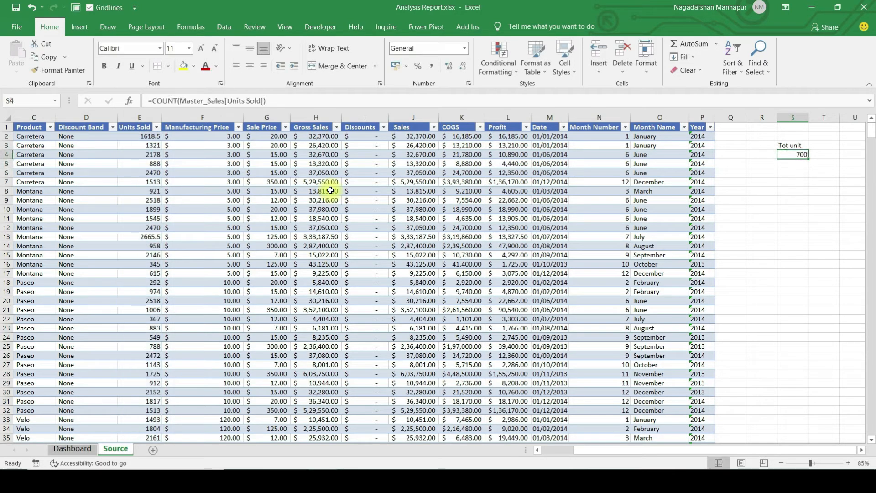
- Check the number of Units Sold entries by selecting the column with its header, and again from E2 without it
key(ctrl+Left)
key(ctrl+Home)
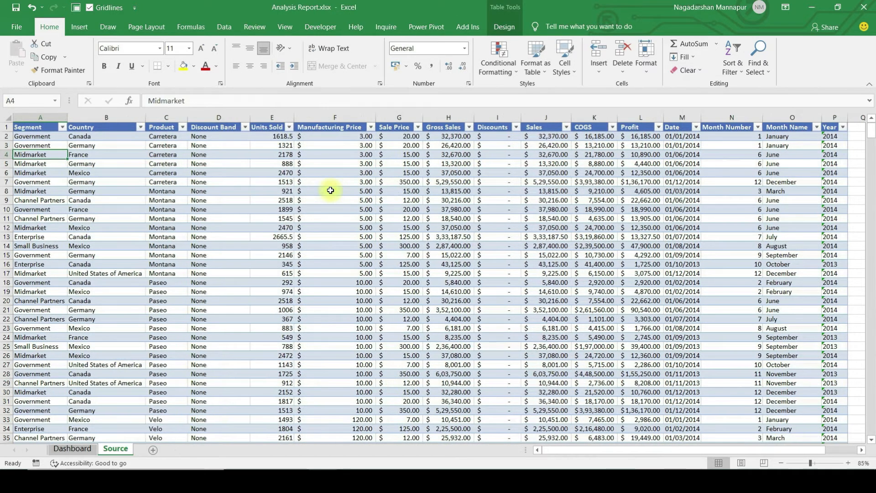
key(Right)
key(Right)
key(Right)
key(Right)
key(ctrl+shift+Down)
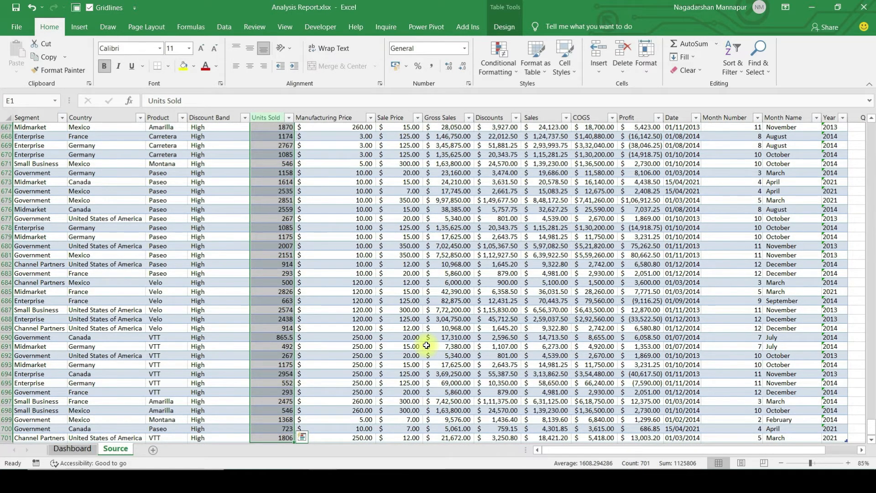
key(ctrl+Up)
key(Down)
key(ctrl+shift+Down)
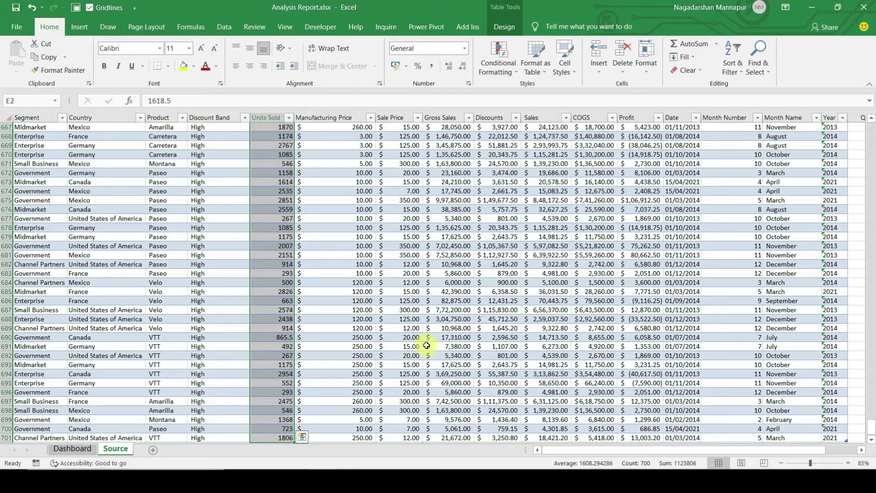
- Add the label "Tot sales" in cell T3, next to the "Tot unit" label
key(ctrl+Up)
key(ctrl+Right)
key(Right)
key(Right)
key(Right)
key(Right)
key(Down)
key(Down)
key(Left)
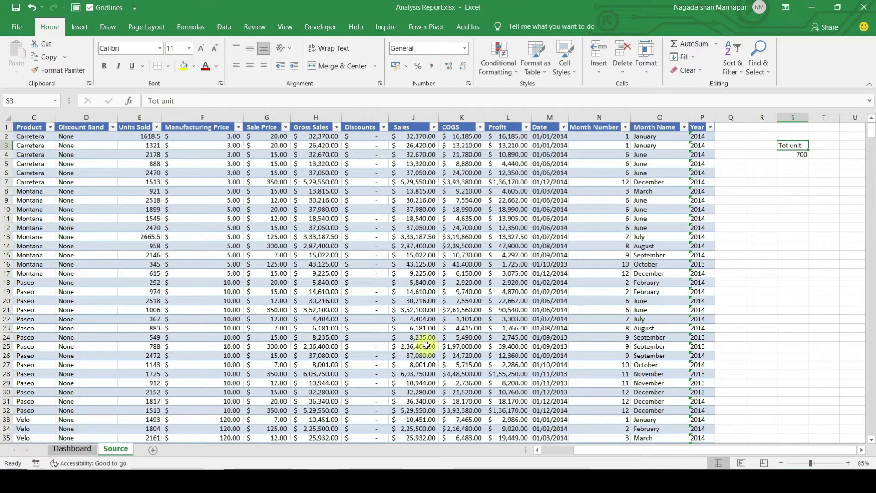
click(410, 117)
click(827, 146)
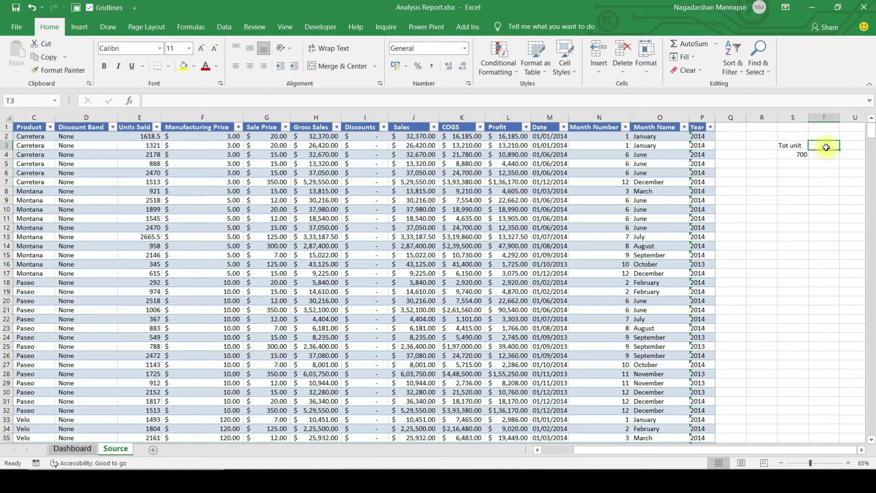
text(Tot sals)
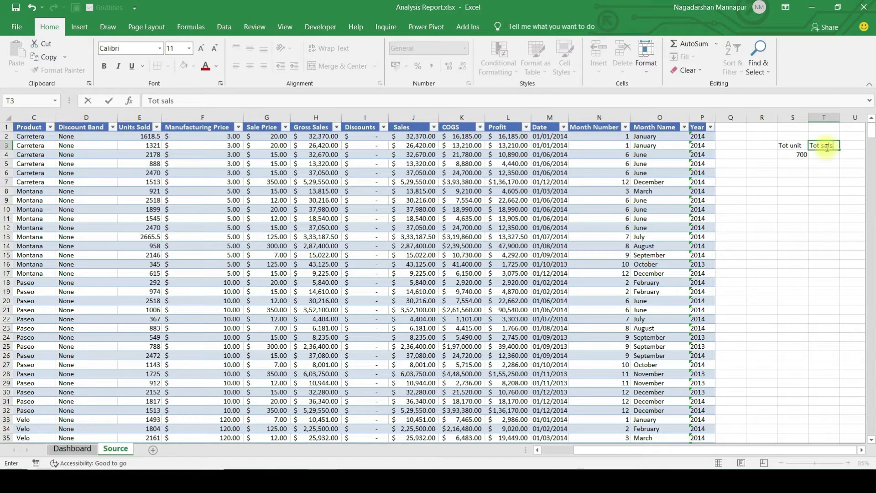
key(BackSpace)
text(es)
key(Return)
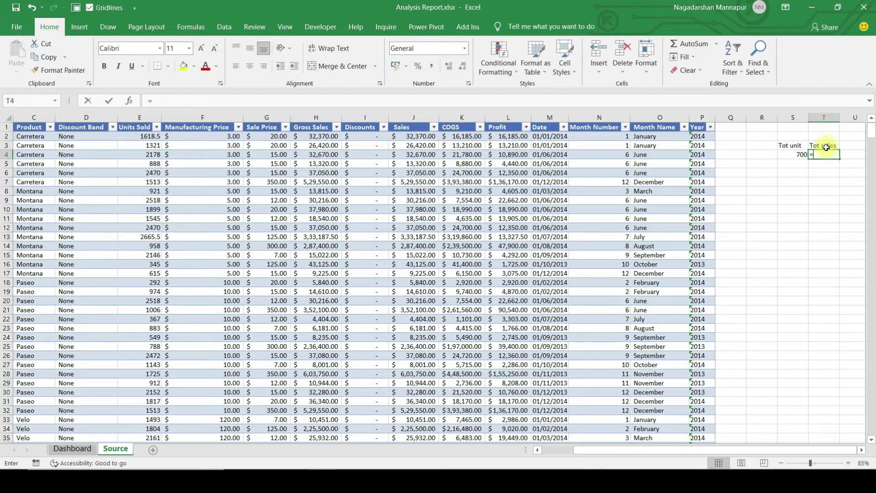
- Enter a formula in T4 that totals the Sales column of Master_Sales with SUM
text(=su)
key(Tab)
text(ma)
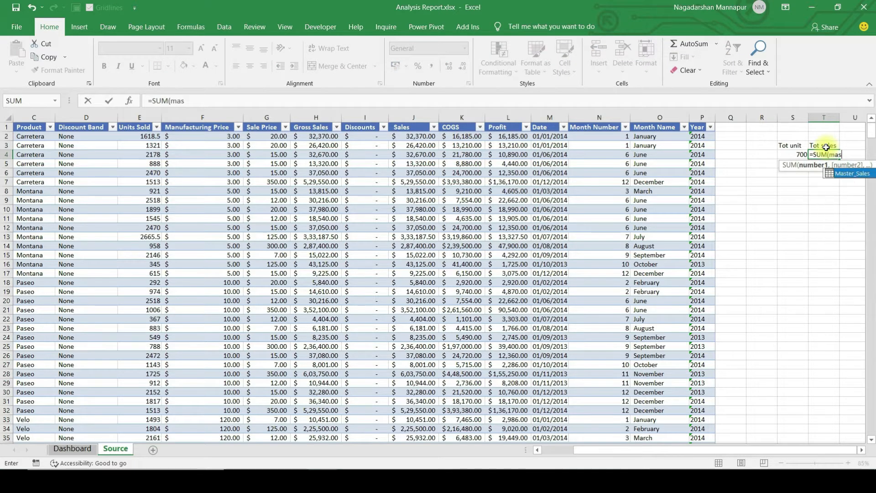
key(Tab)
text([)
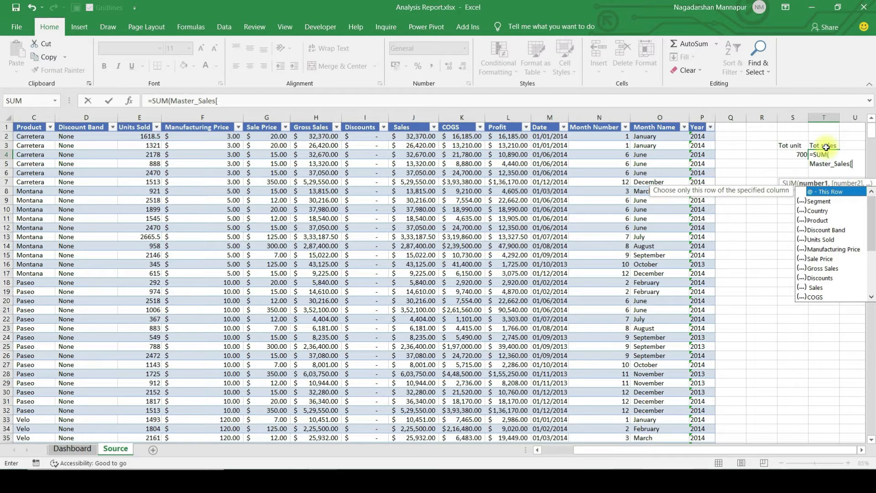
key(Down)
key(Down)
key(Down)
key(Down)
key(Down)
key(Down)
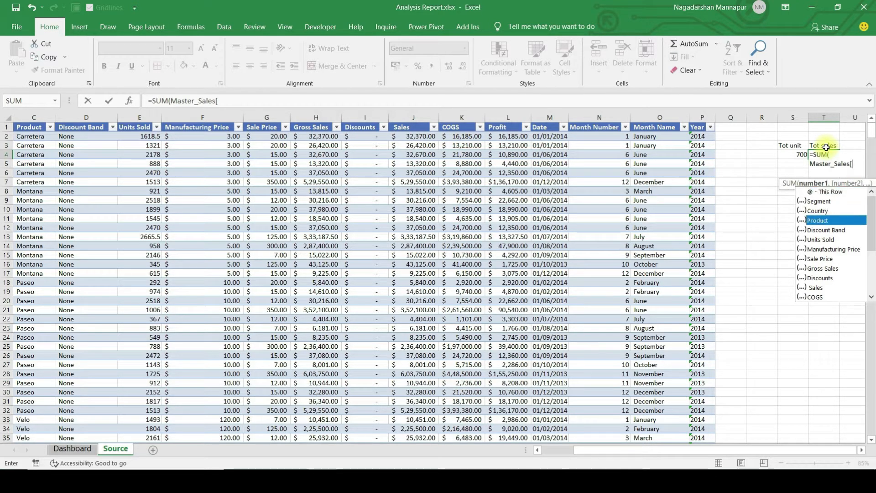
key(Down)
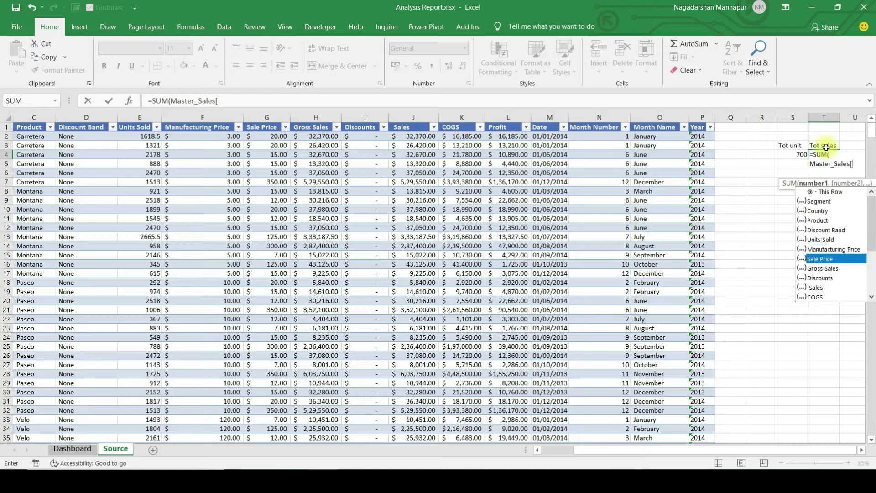
key(Down)
key(Down)
key(Down)
key(Tab)
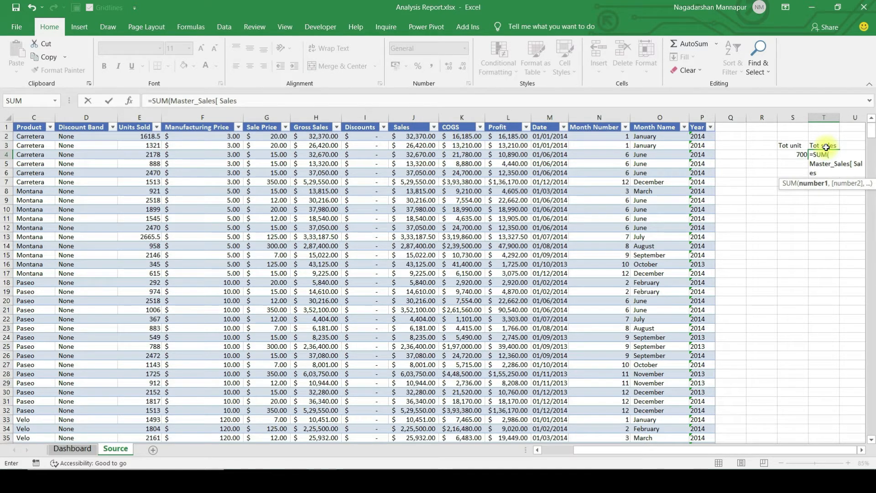
text(]))
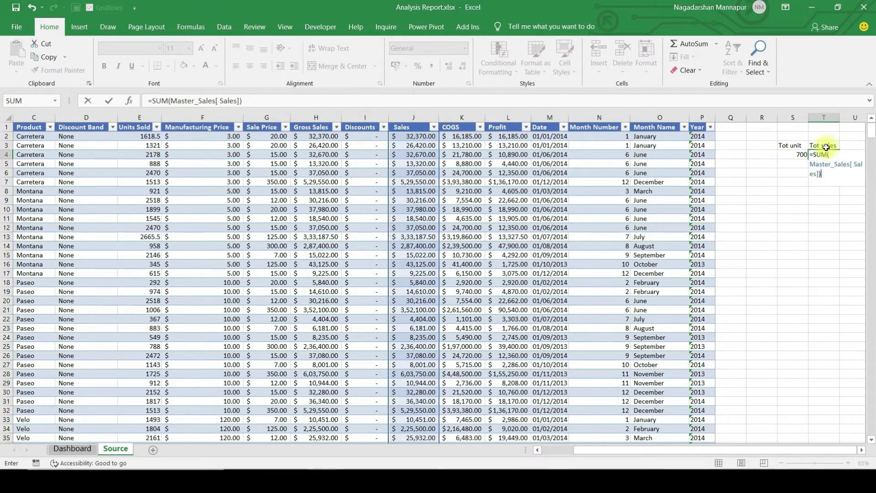
key(Return)
key(Up)
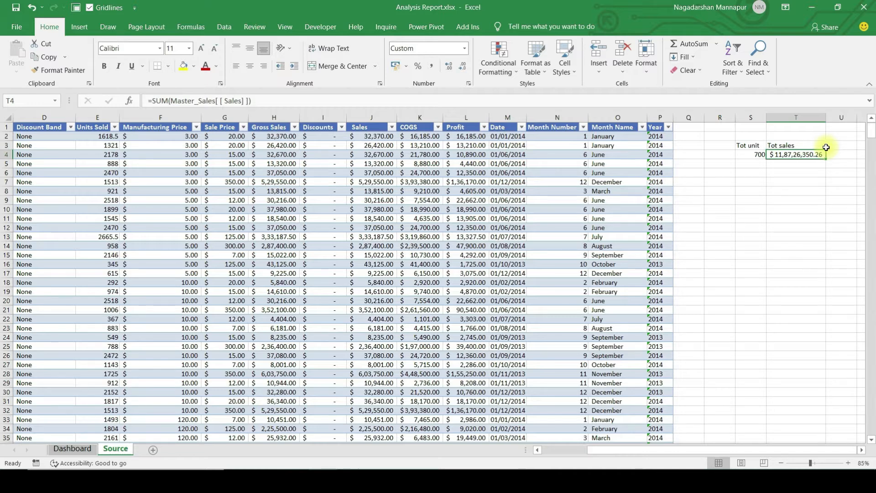
click(826, 148)
- Filter the Country column of the Source table to show only Canada
key(ctrl+Home)
key(Right)
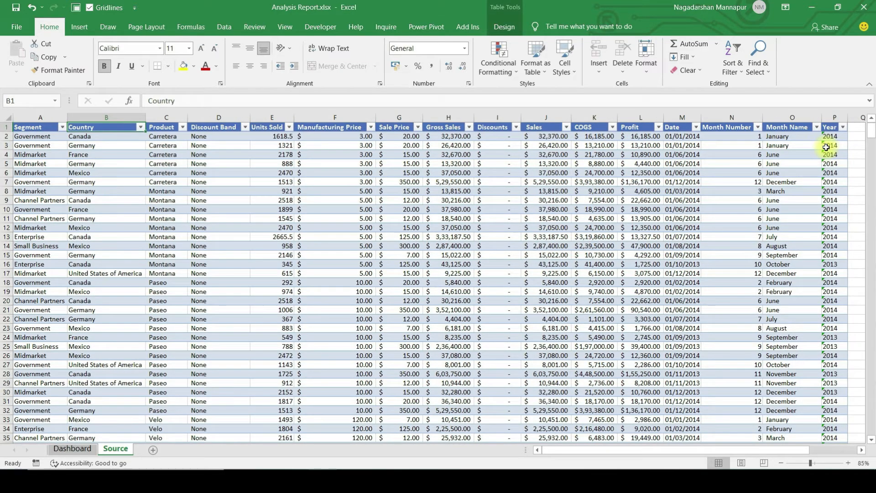
key(alt+Down)
key(Down)
key(Down)
key(Down)
key(Down)
key(Down)
key(Down)
key(Down)
key(Down)
key(Down)
key(Down)
key(Up)
key(space)
key(Down)
key(space)
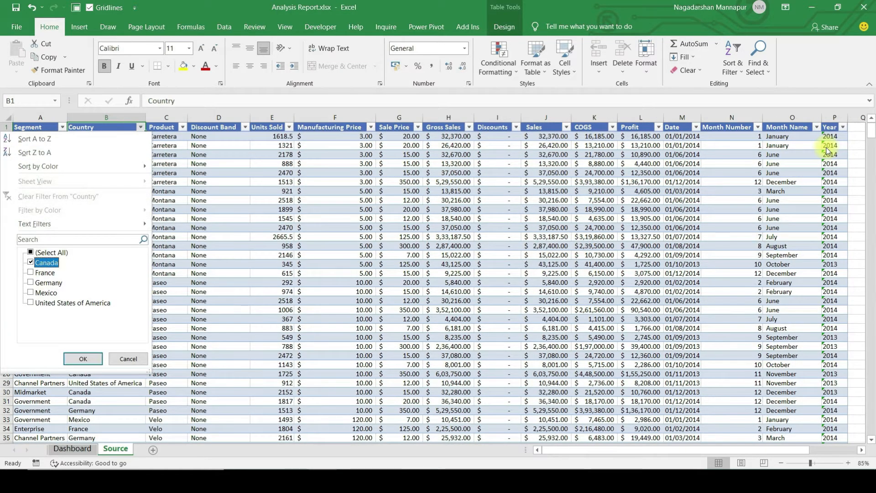
key(Return)
- Select the filtered Sales column down to its last row to check Canada's sales total
key(Right)
key(Right)
key(Right)
key(Right)
key(Right)
key(Right)
key(Right)
key(Right)
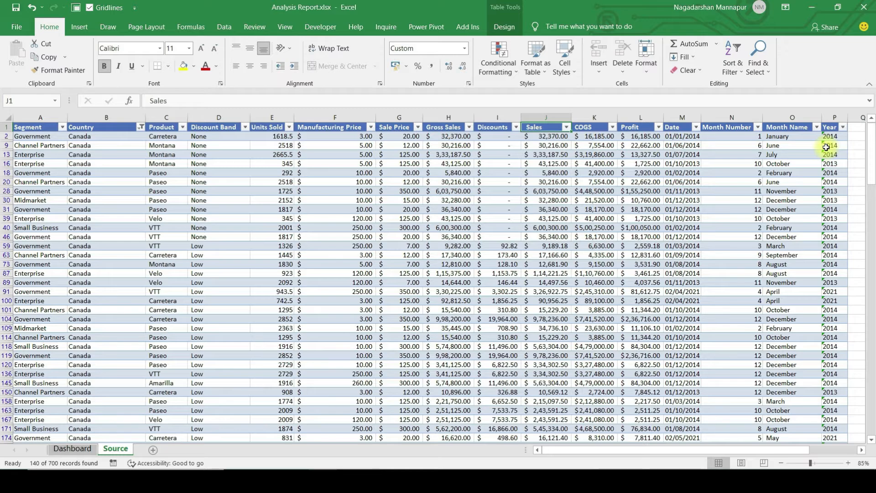
key(ctrl+shift+Down)
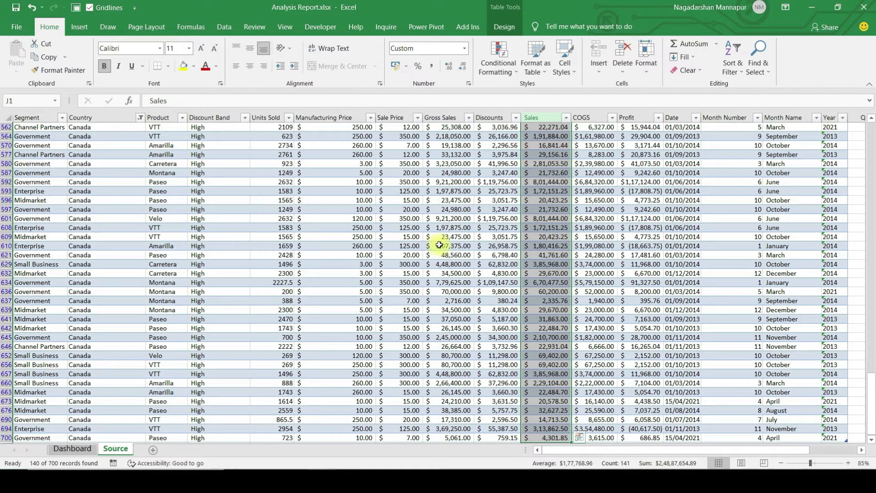
- Clear the Country filter by switching the table's filters off and on again
click(388, 203)
key(ctrl+Home)
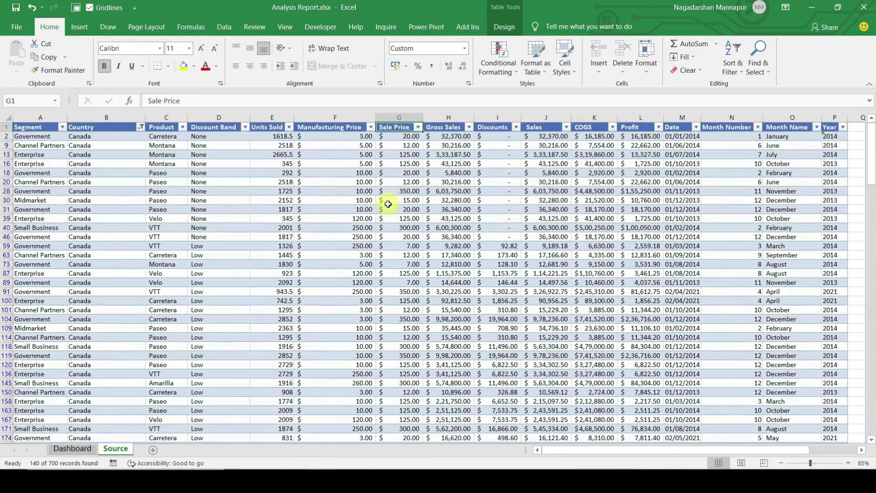
key(ctrl+shift+l)
key(ctrl+shift+l)
- Add the label "Tot sales by Canada" in cell U3, next to the "Tot sales" label
key(ctrl+Right)
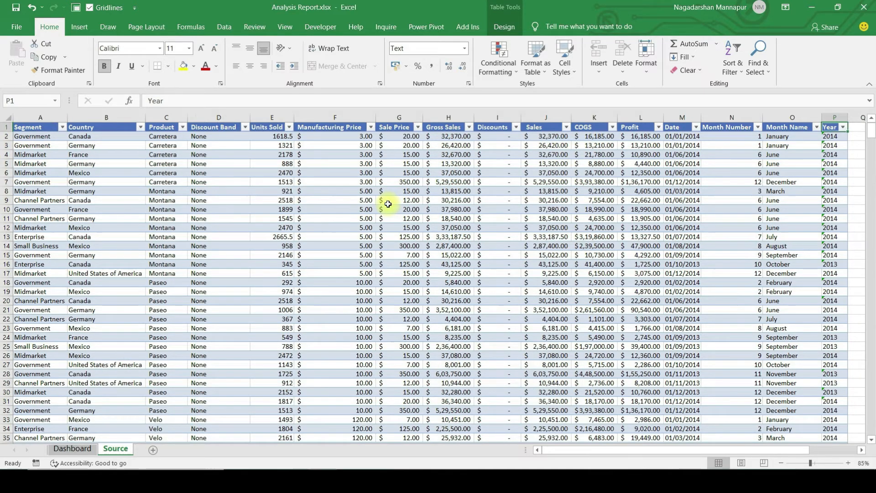
key(Right)
key(Right)
key(Right)
key(Right)
key(Right)
key(Right)
key(Right)
key(Down)
key(Down)
key(Left)
key(Left)
key(Down)
key(Up)
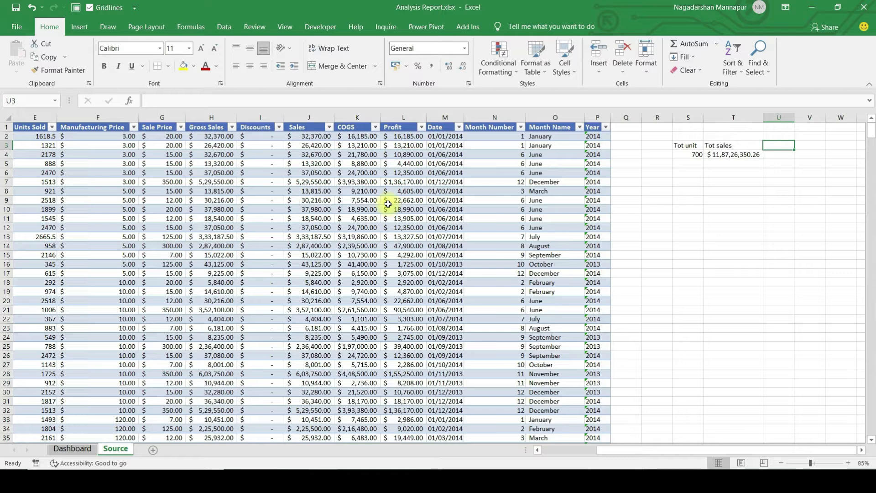
text(Tot sal)
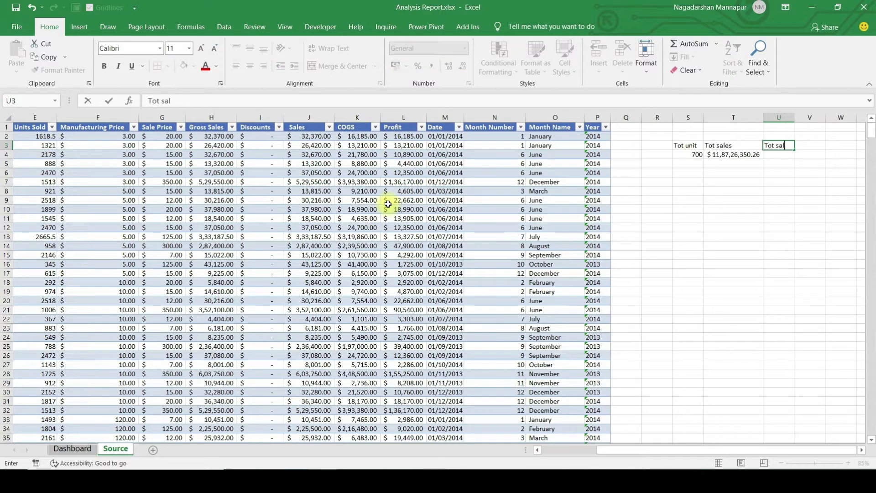
text(ss by Canada)
key(Return)
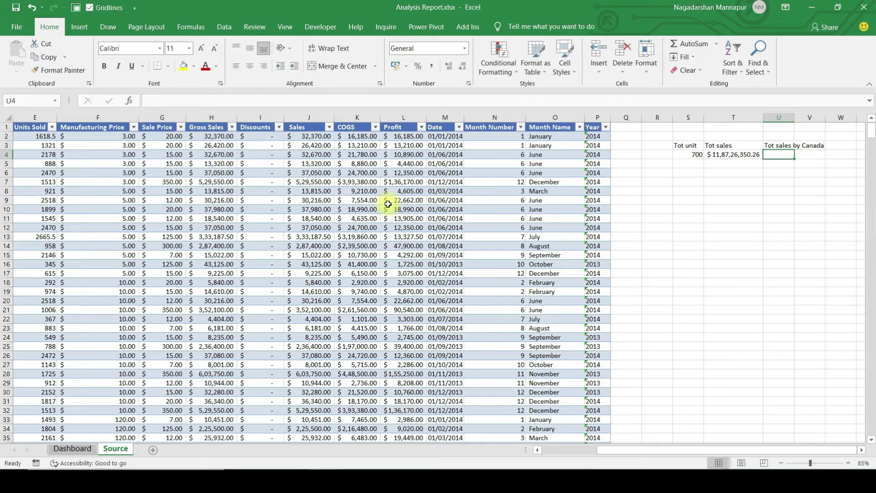
- Start a SUMIF formula in cell U4 with Master_Sales[Country] as the range and "Canada" as the criterion
text(=sumif)
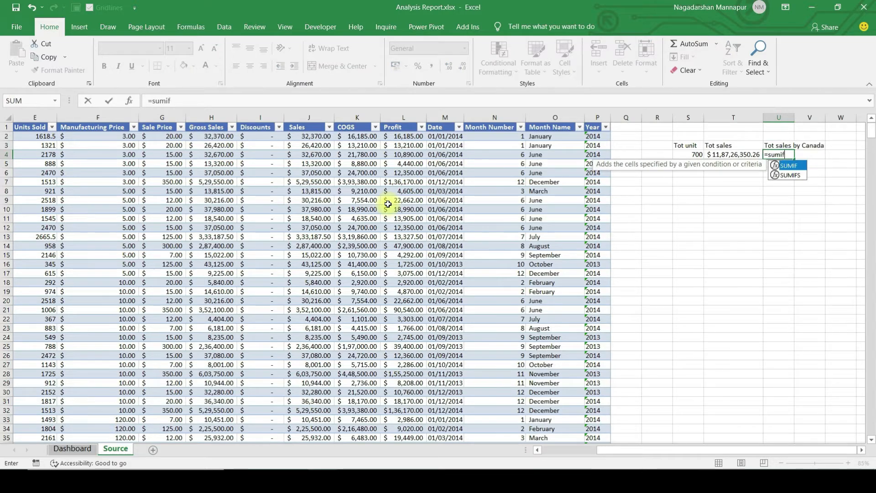
key(Tab)
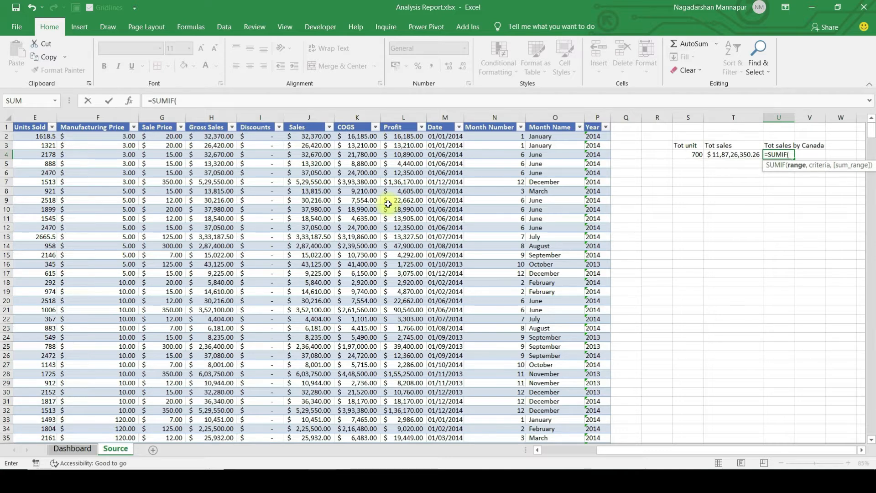
text(Master_Sales[)
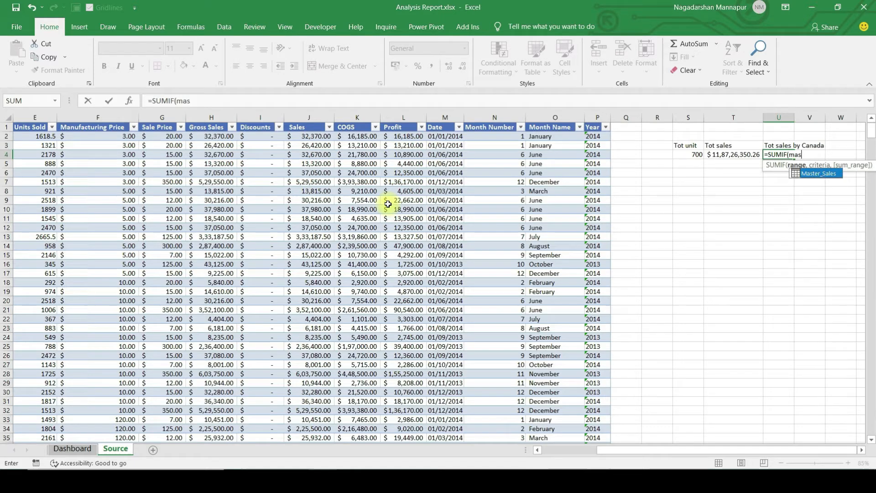
key(Down)
key(Down)
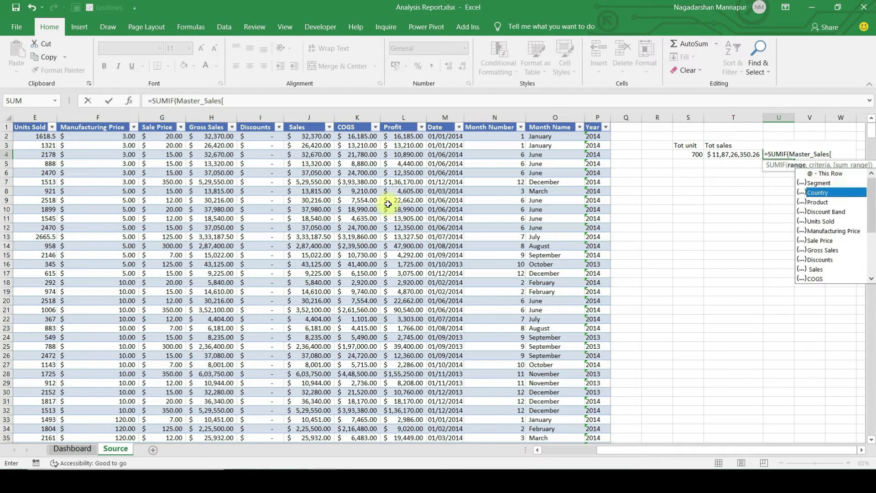
key(Tab)
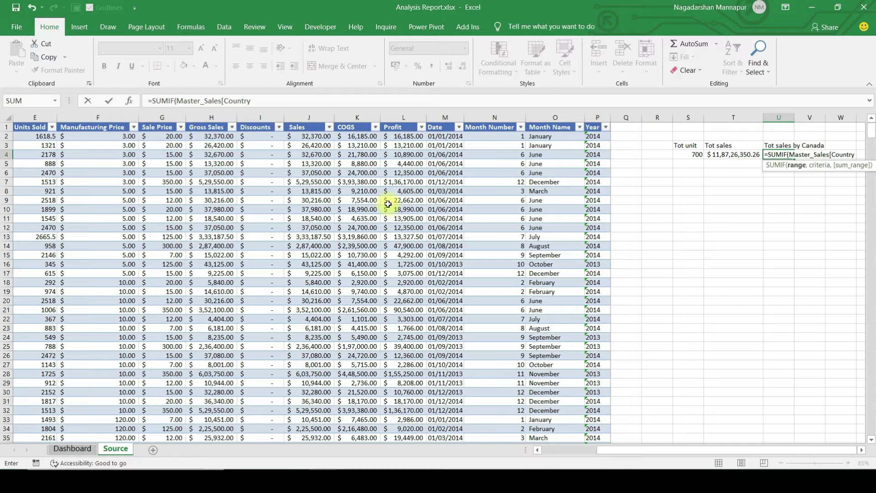
text(],"C)
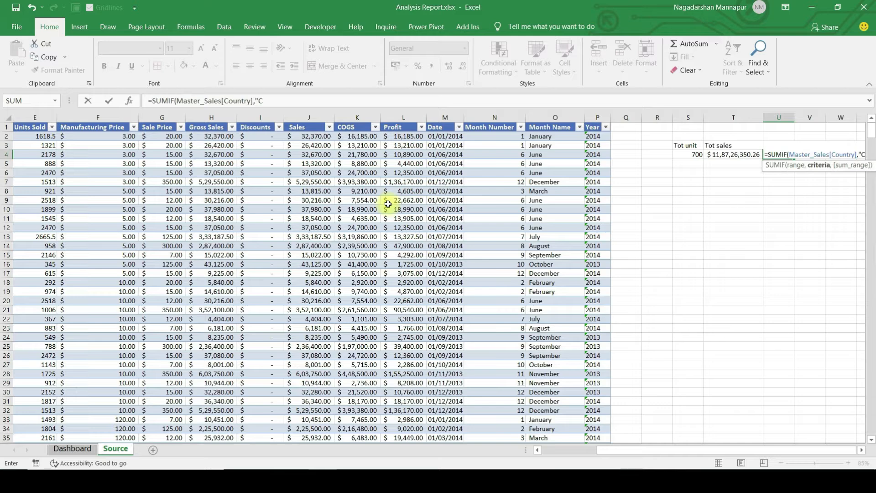
text(anada)
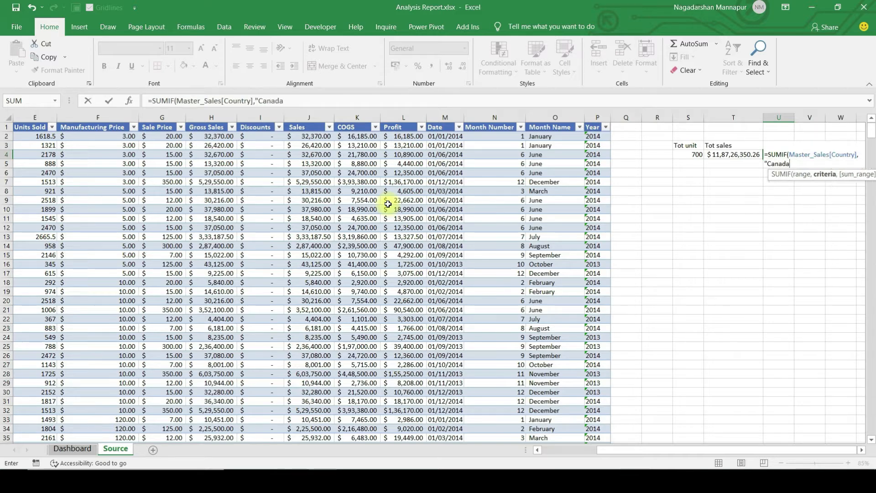
text(",)
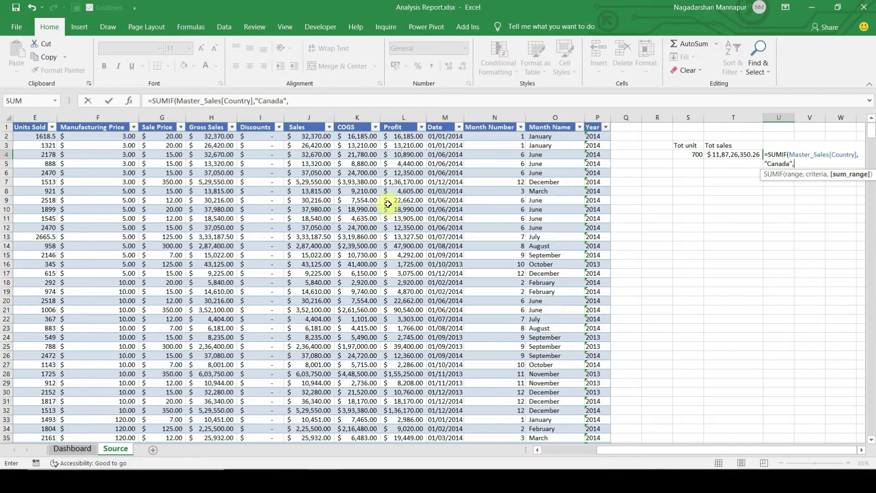
- Complete the SUMIF formula in U4 with the Sales column of Master_Sales as the sum range and enter it
text(Master_Sales[)
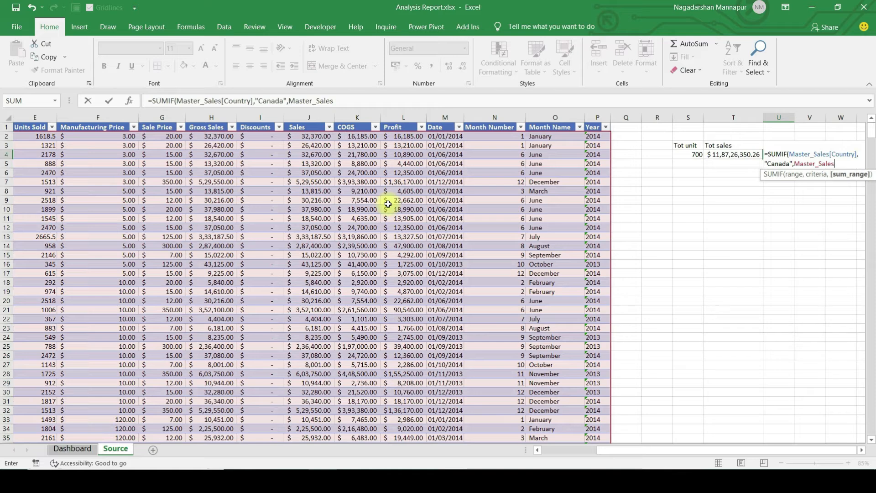
key(Down)
key(Down)
key(Down)
key(Down)
key(Down)
key(Down)
key(Down)
key(Down)
key(Down)
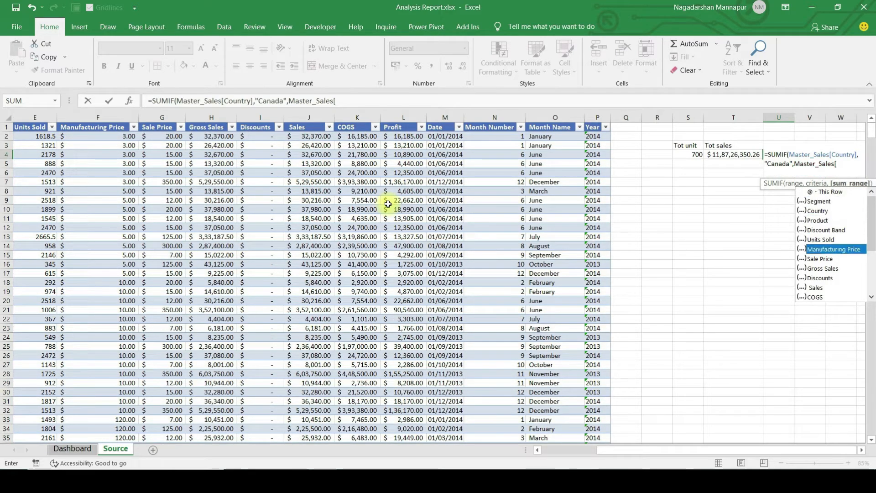
key(Tab)
text(]))
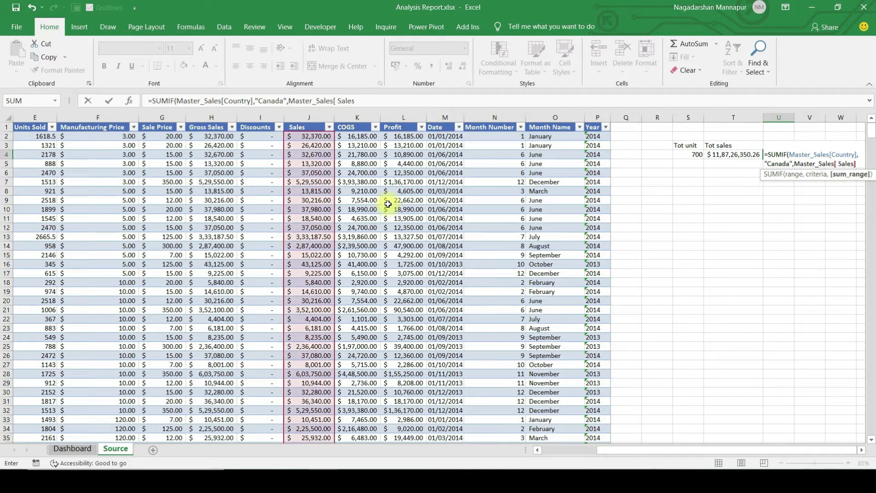
key(ctrl+Return)
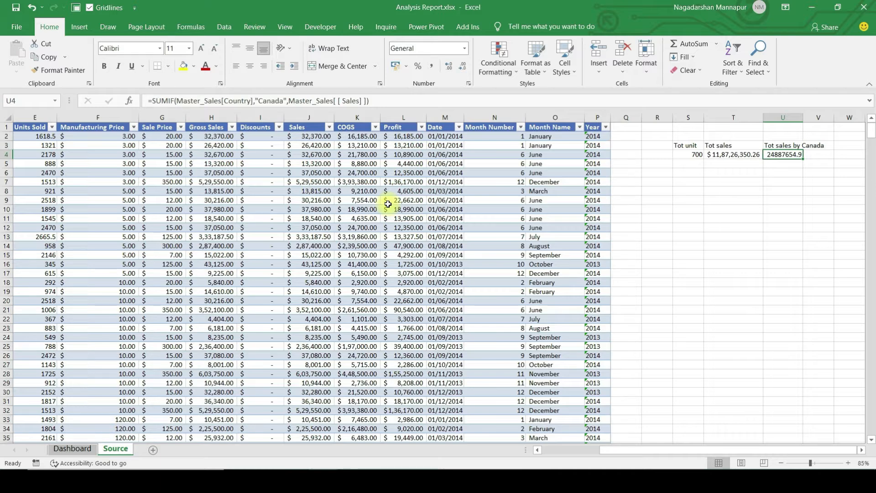
- Select columns S to U holding the trial totals, and return to the first cell of the Source sheet
key(ctrl+space)
key(shift+Left)
key(shift+Left)
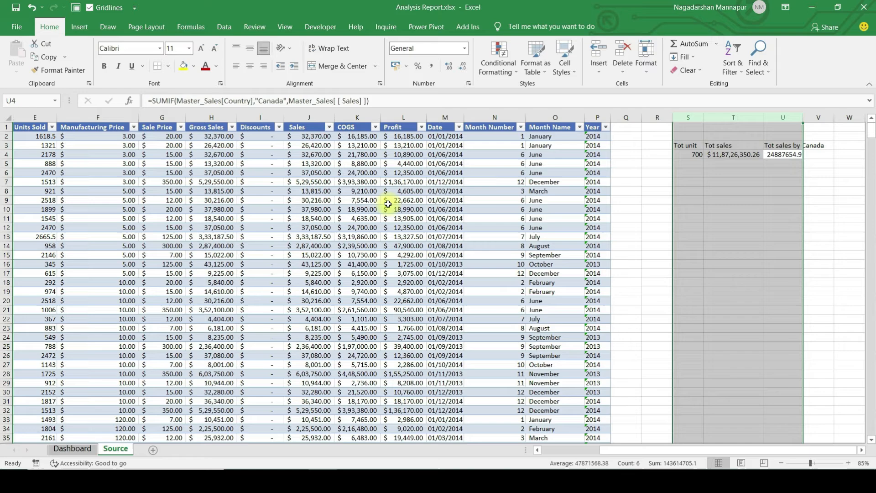
key(ctrl+Home)
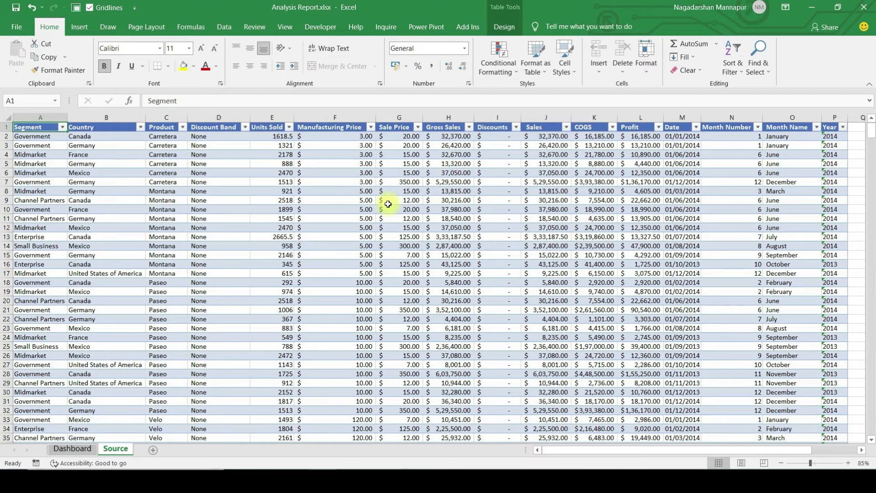
- Switch to the Dashboard sheet and look over the country table's Units and NRV (L) columns
key(ctrl+Page_Up)
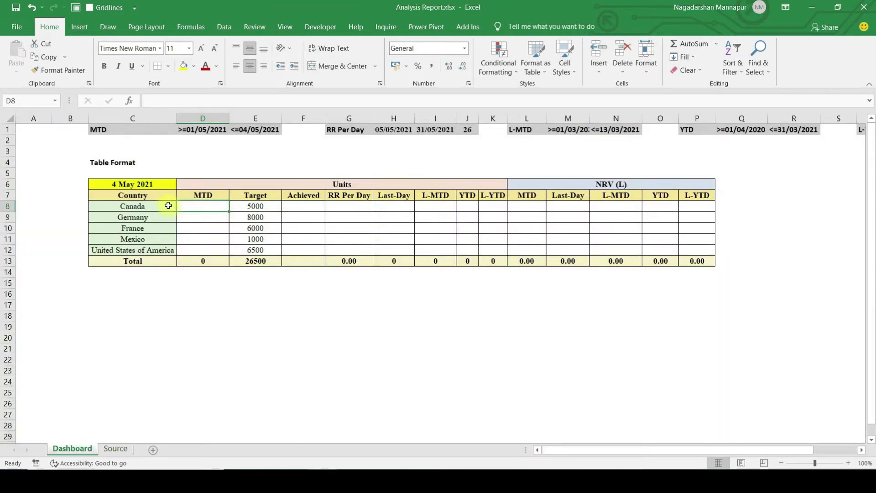
drag(152, 195, 691, 252)
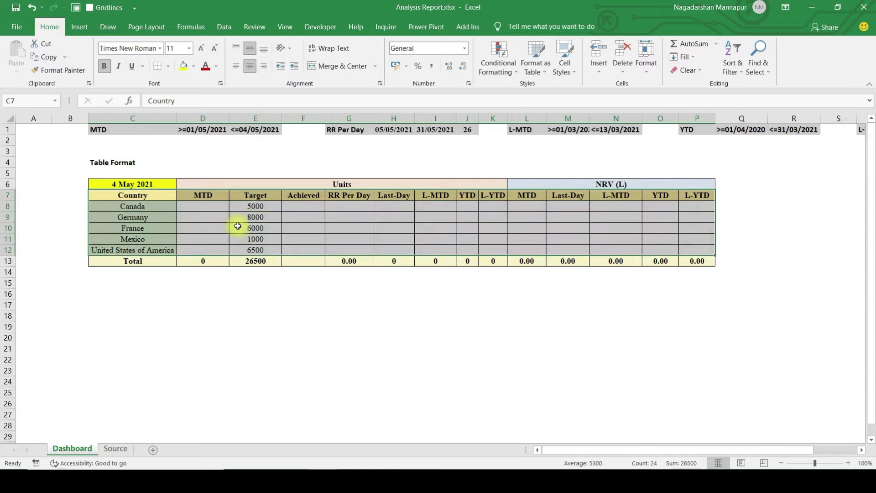
click(210, 208)
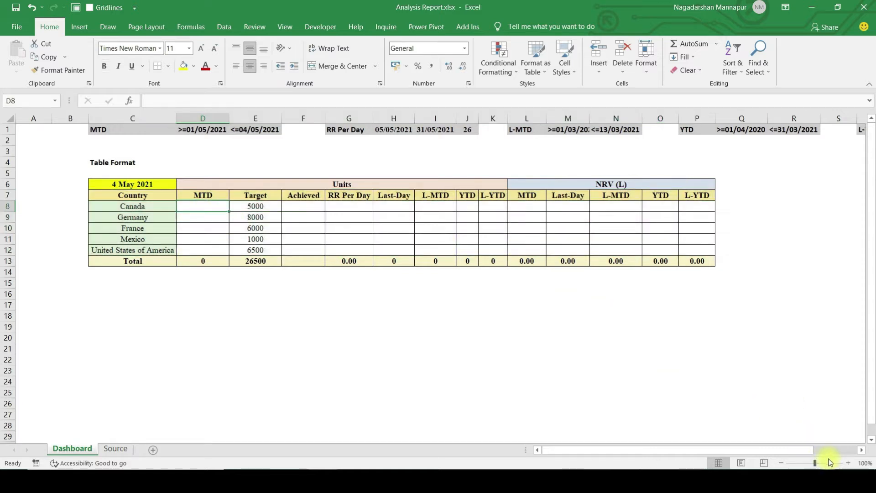
click(204, 210)
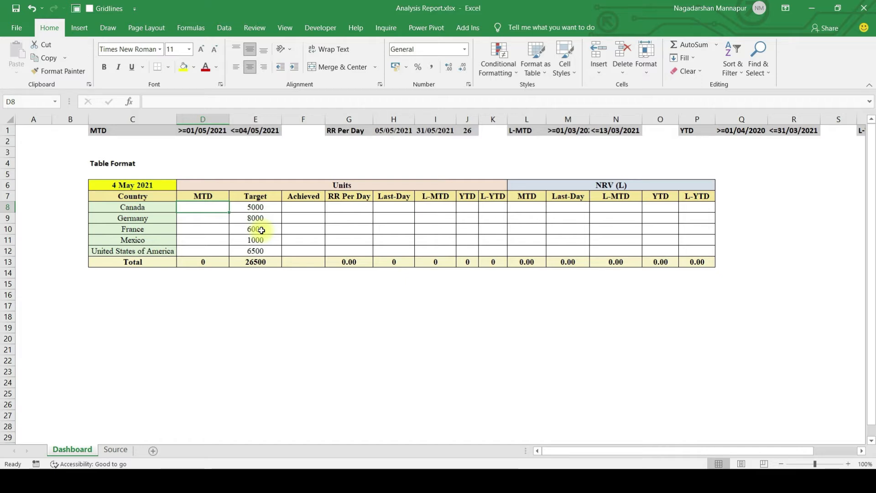
text(=)
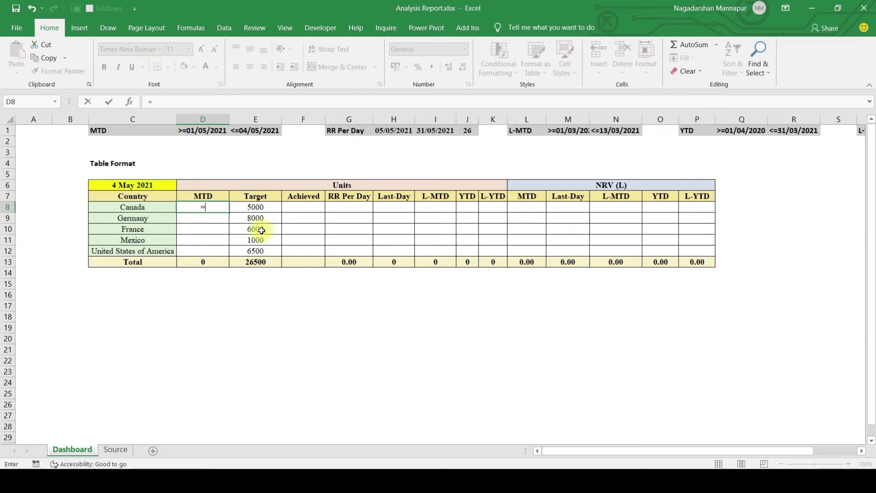
text(sumifs)
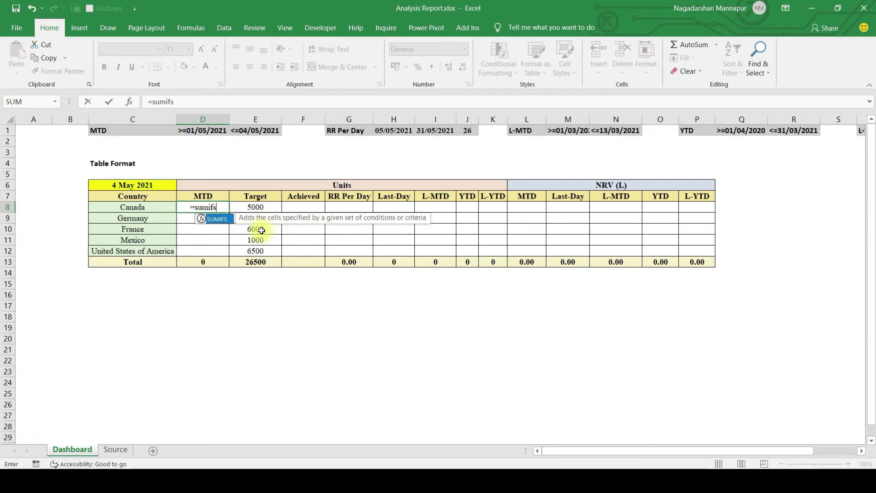
key(Escape)
key(Escape)
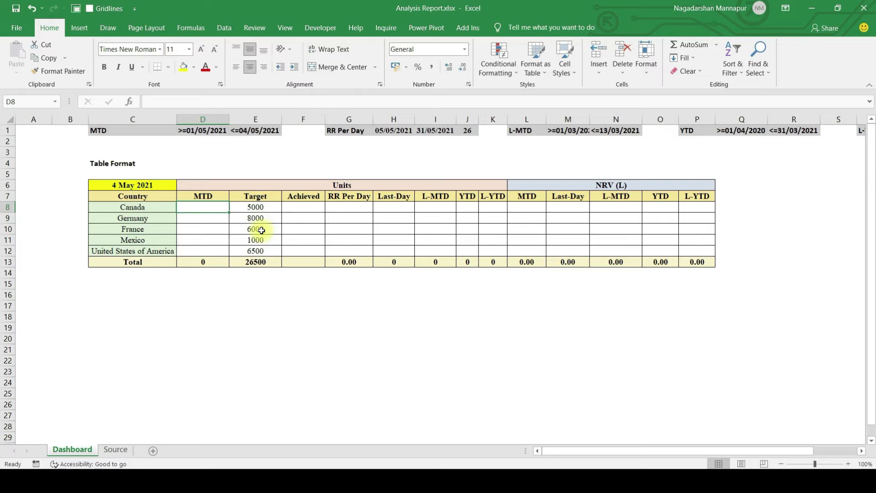
- Examine the criteria for the Units MTD column: the country names, the report date in C6 and the date limits in D1:E1
click(132, 209)
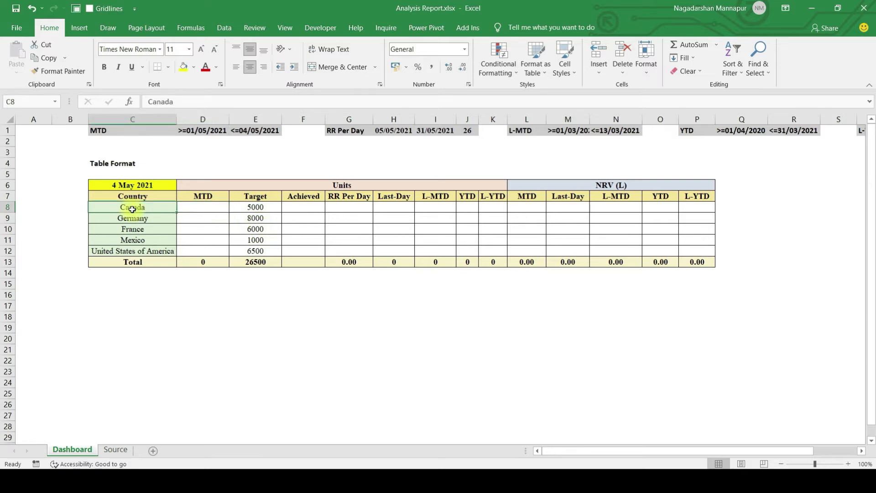
drag(204, 196, 203, 237)
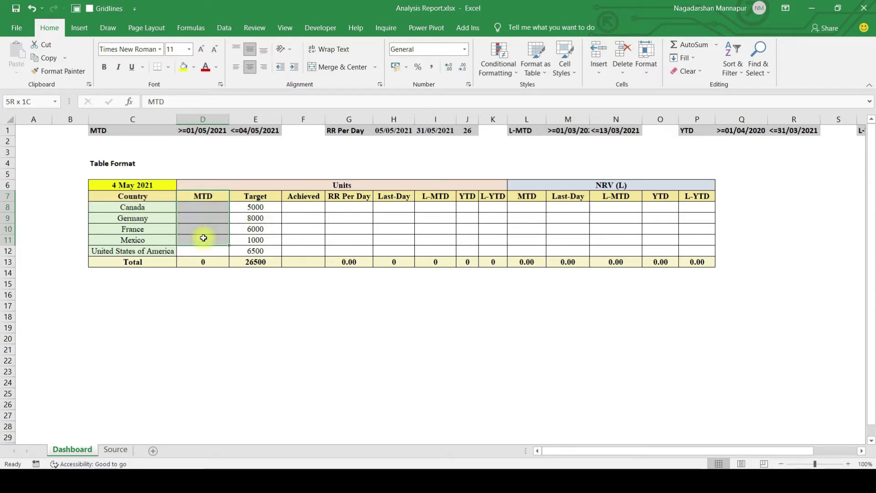
drag(201, 196, 202, 235)
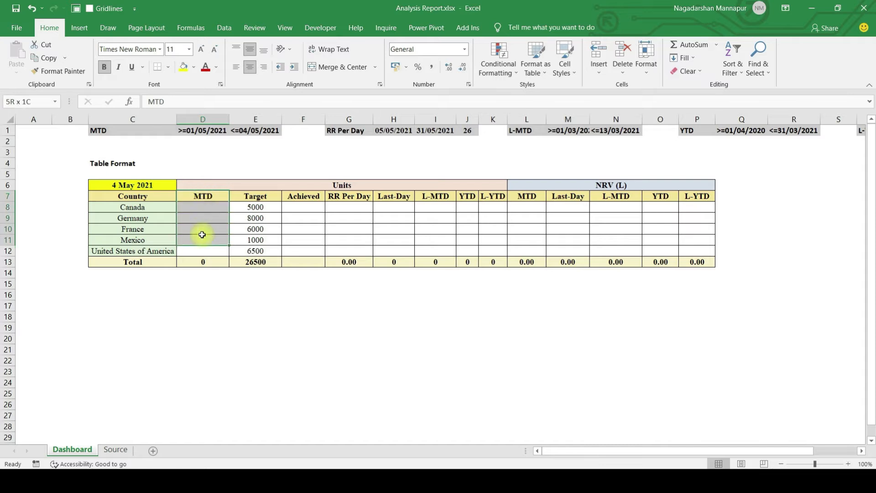
click(203, 209)
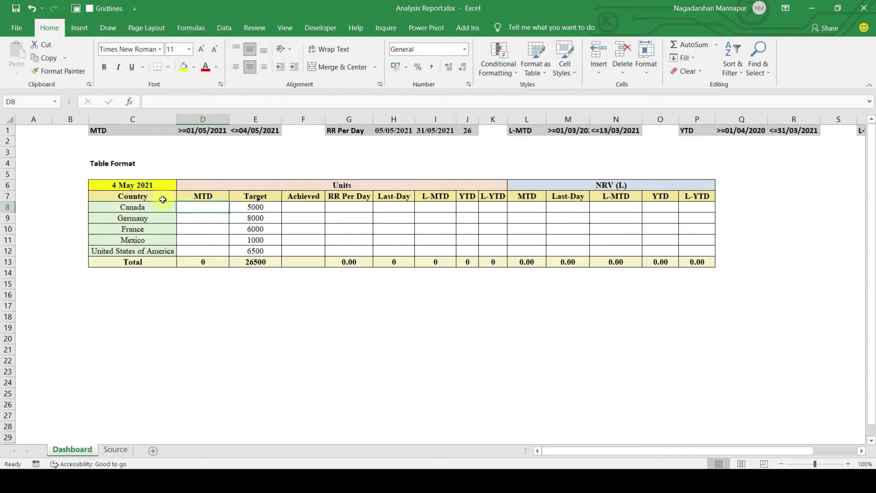
click(162, 184)
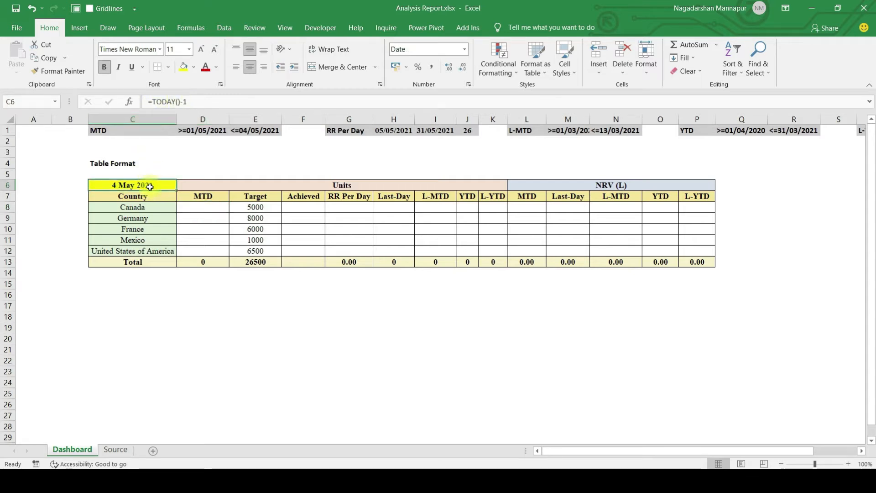
drag(201, 207, 204, 251)
click(196, 206)
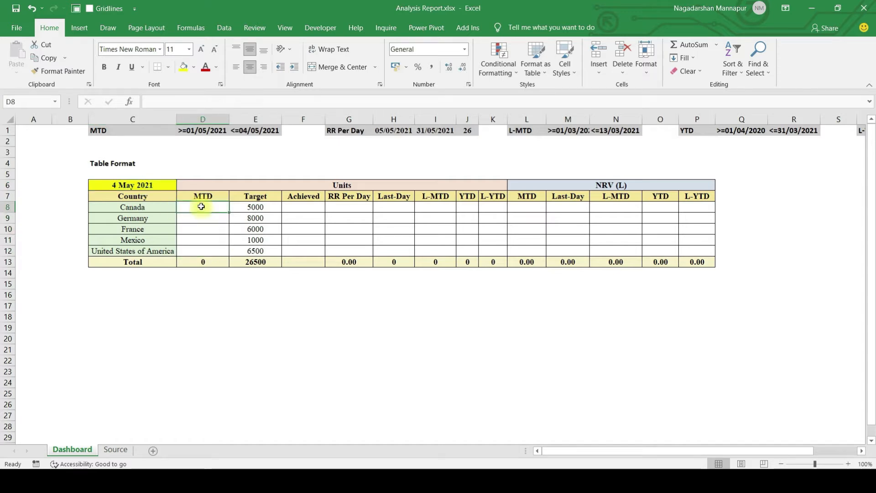
click(192, 131)
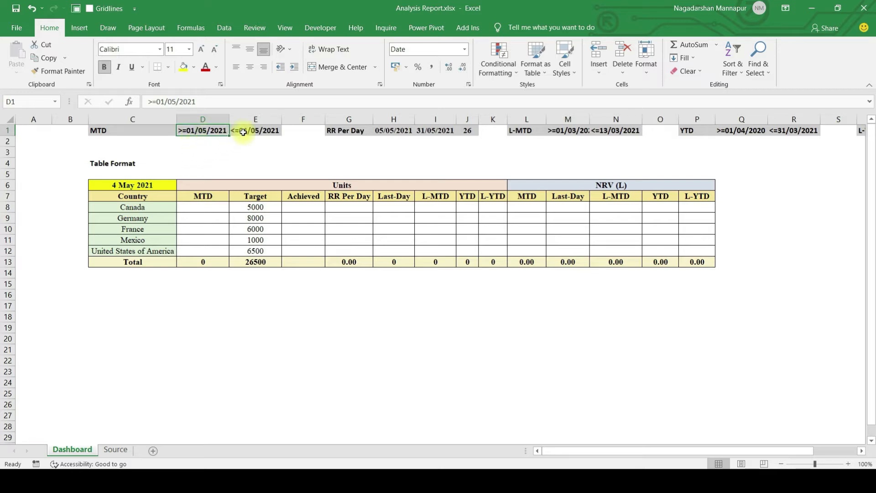
click(242, 131)
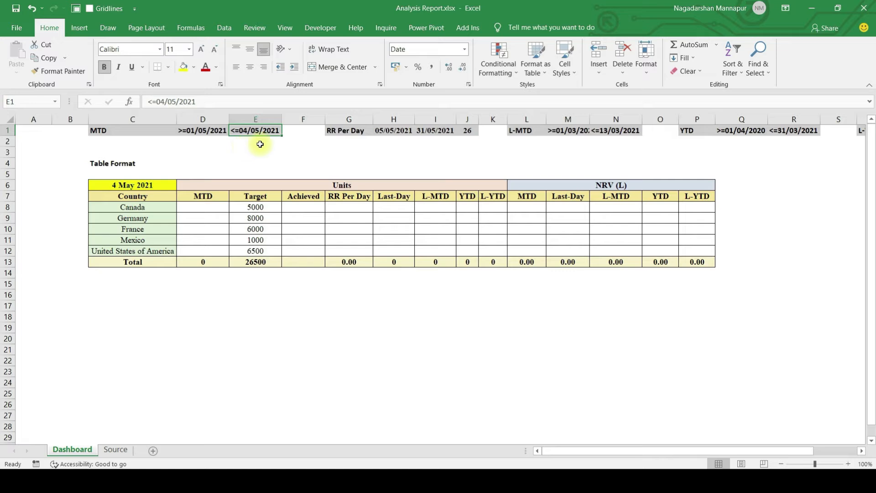
drag(206, 132, 235, 136)
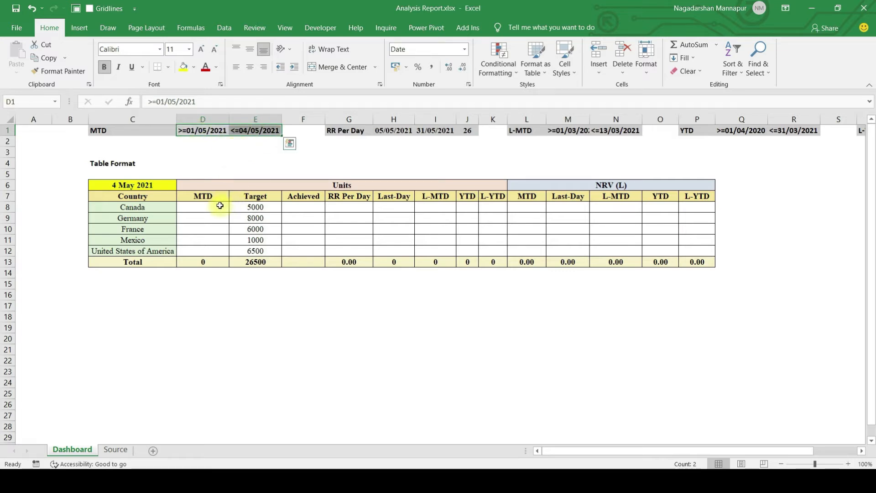
drag(214, 207, 206, 250)
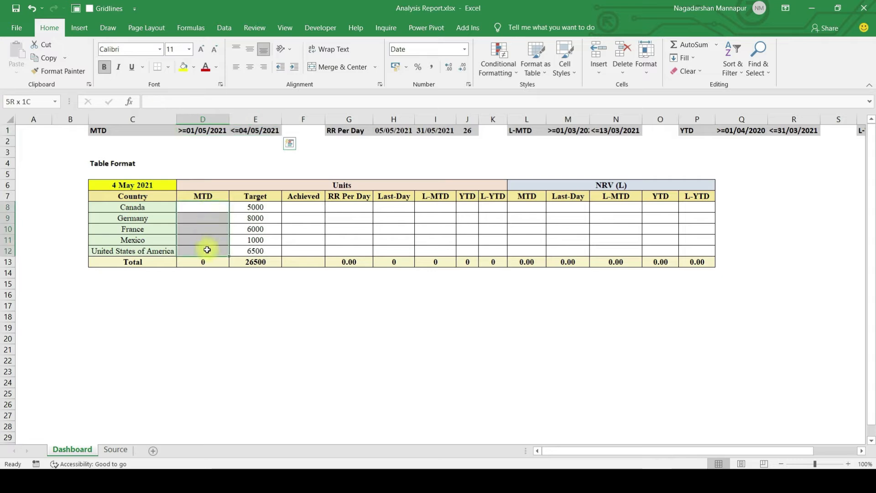
- Start a SUMIFS formula in D8 with the Units Sold column of Master_Sales as the sum range
click(203, 209)
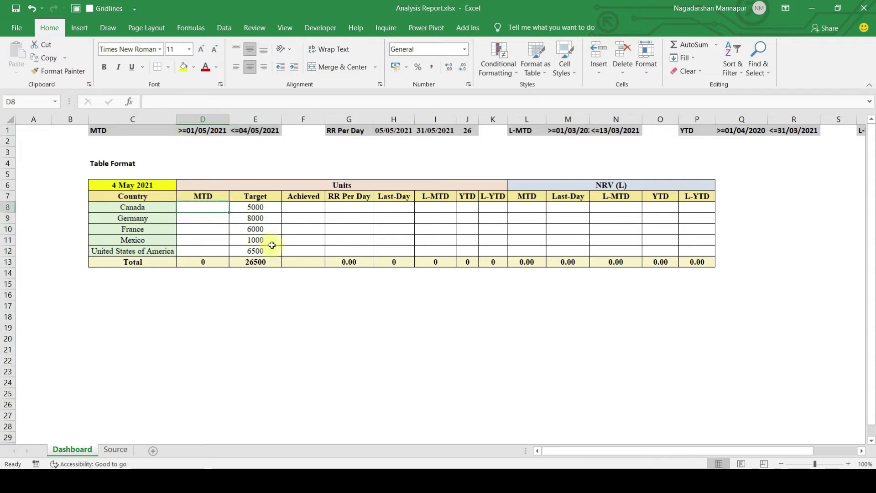
text(=sumifs()
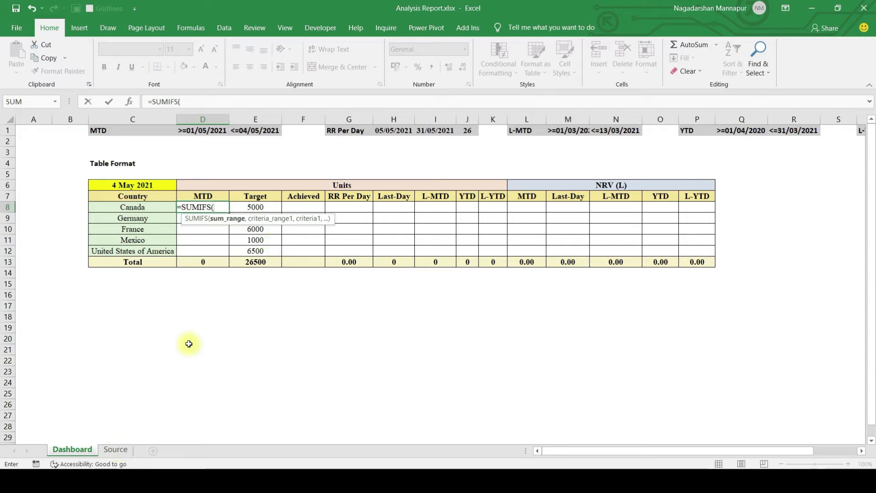
text(Master_Sales)
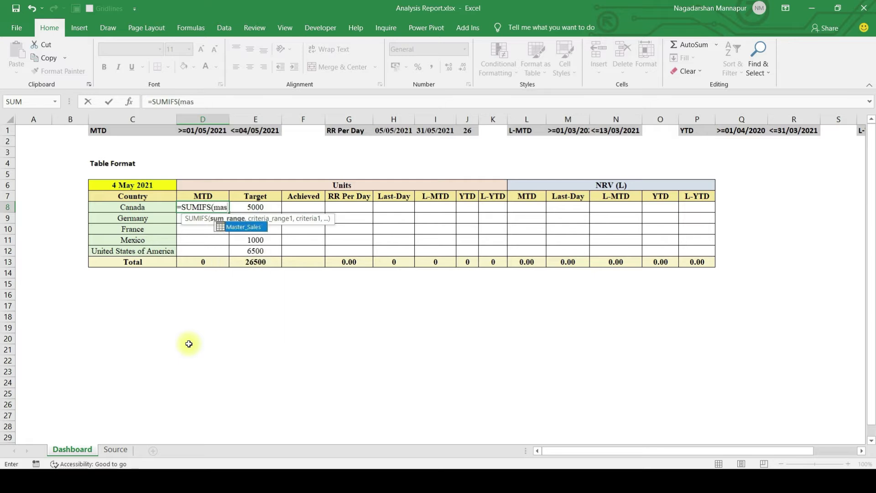
text([)
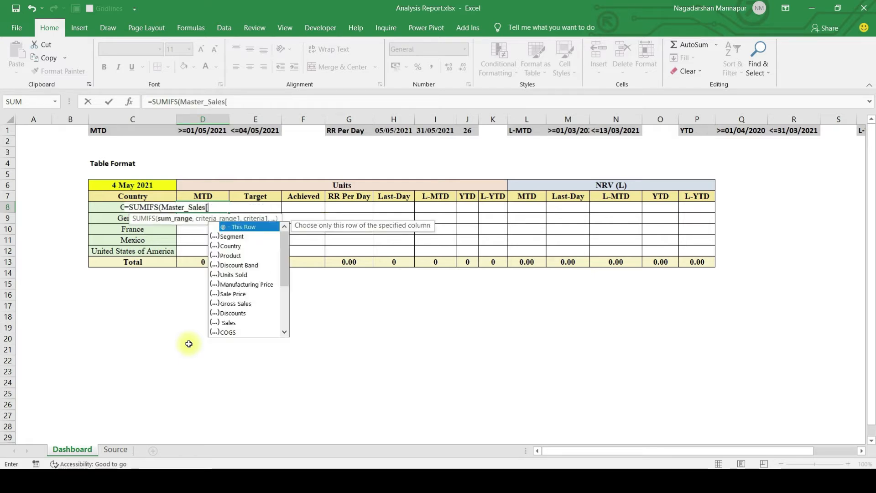
key(Down)
key(Down)
key(Down)
key(Down)
key(Down)
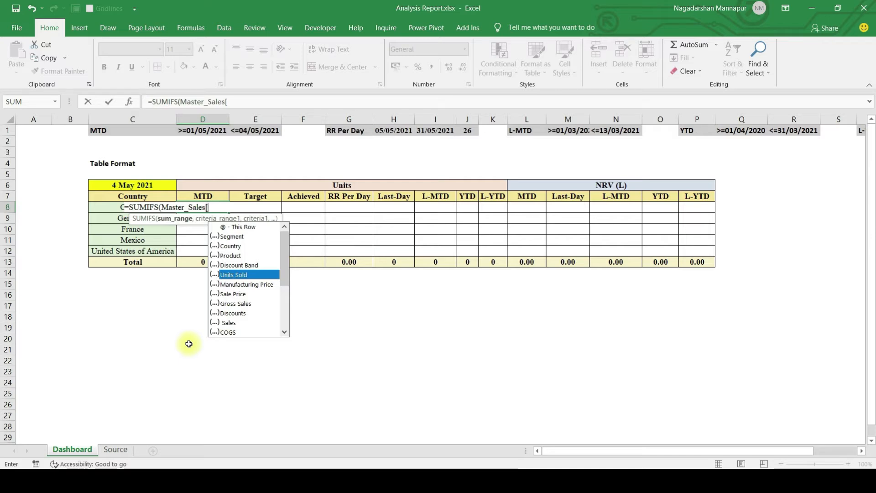
key(Tab)
text(])
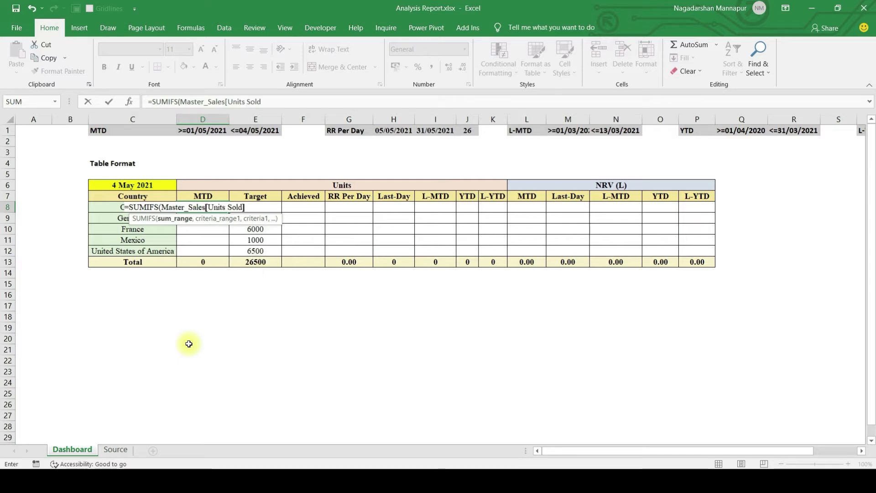
text(,)
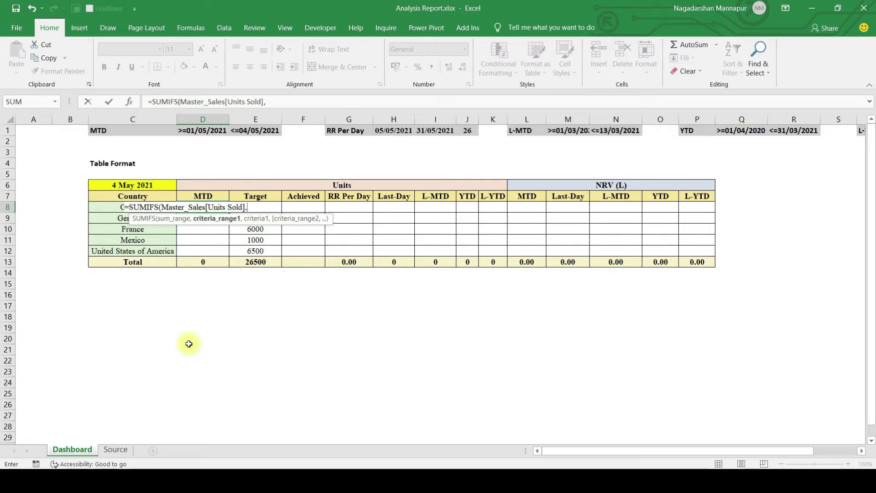
- Add the Country column of Master_Sales as the first criteria range of the SUMIFS formula
text(Master_Sales[)
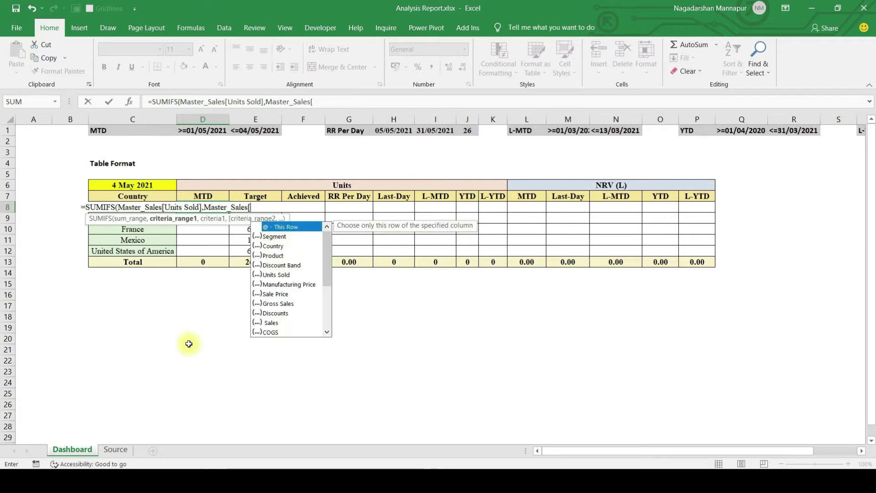
key(Down)
key(Down)
key(Tab)
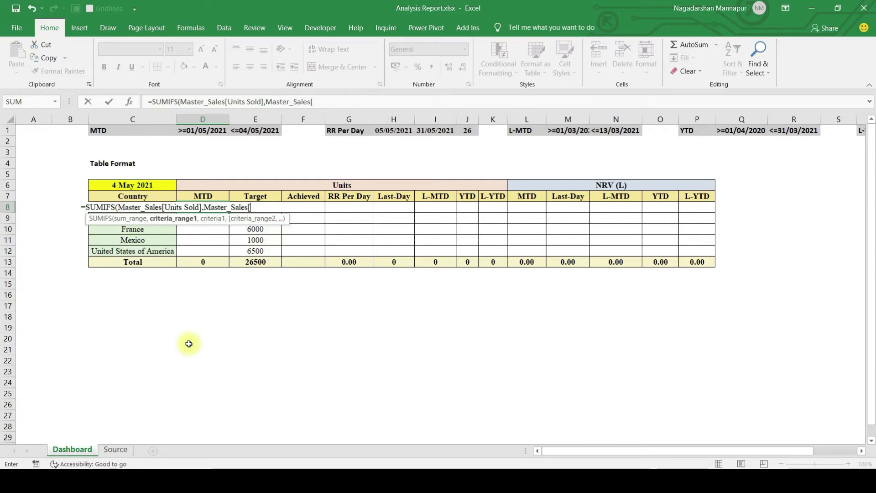
key(Return)
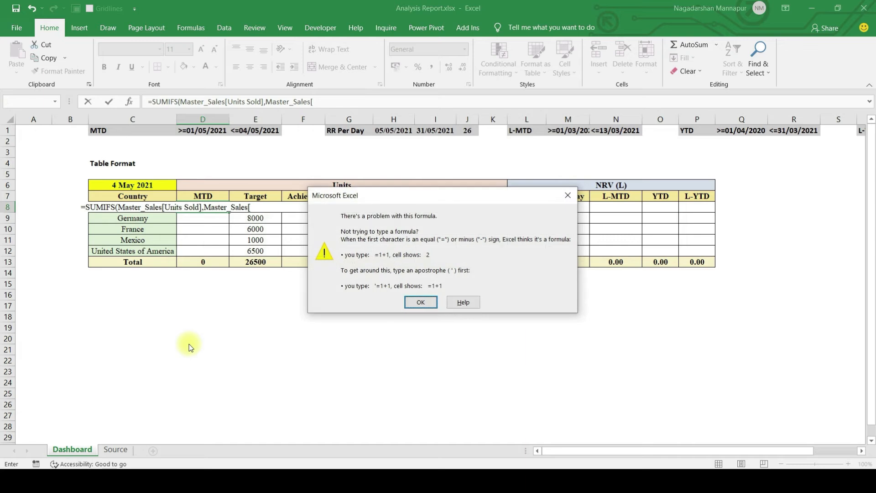
key(Return)
text(Master_Sales)
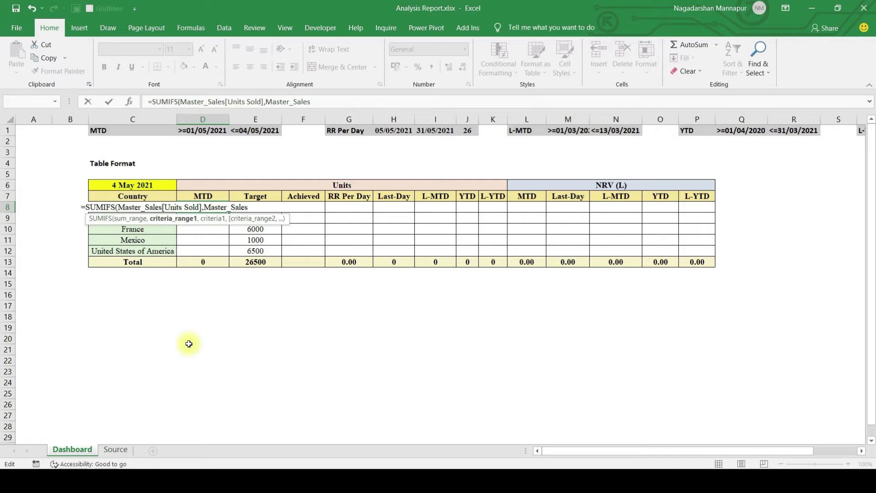
text([C)
key(Tab)
text(,)
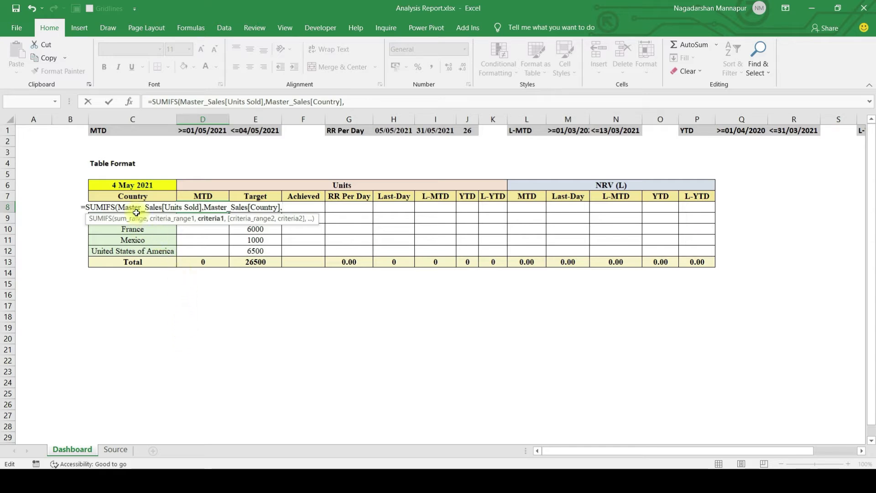
- Set Canada's country cell as the first criterion, with only its column locked as $C8
click(123, 197)
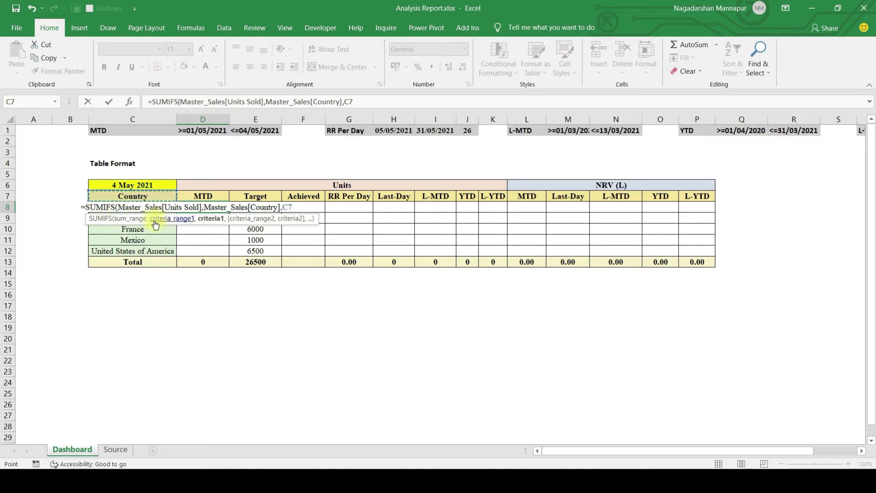
drag(148, 221, 245, 246)
click(118, 220)
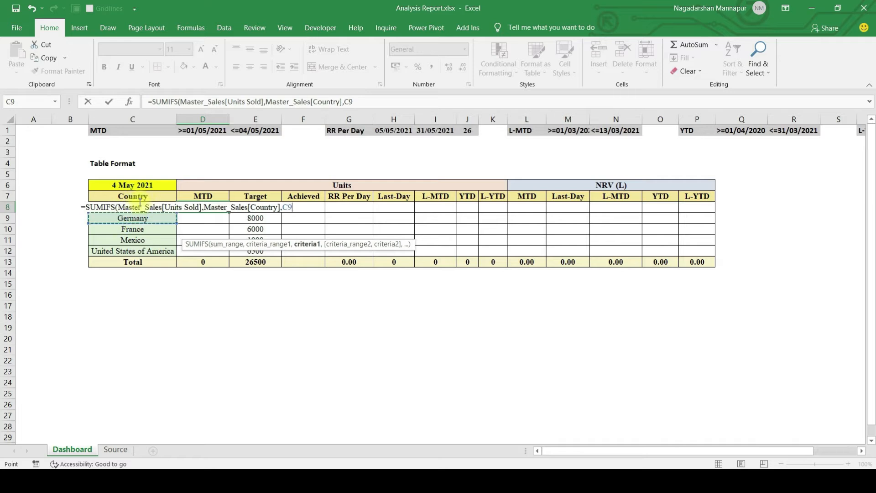
key(Up)
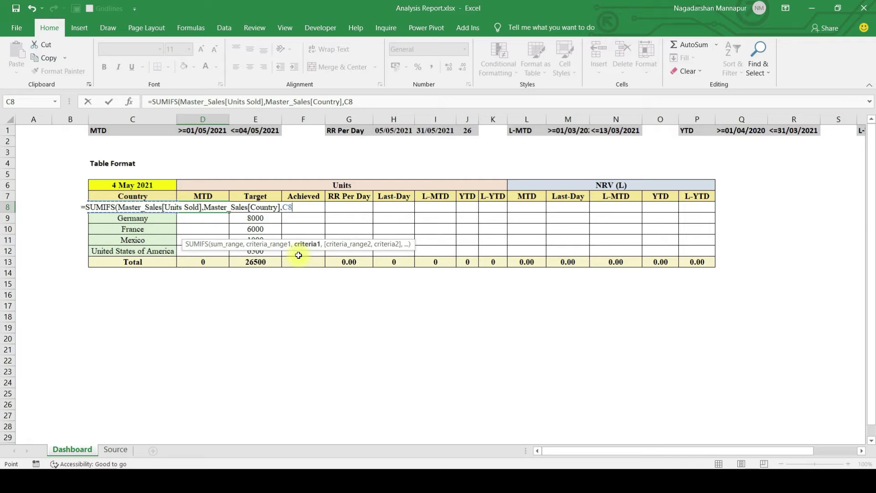
key(F4)
key(F4)
key(F4)
text(,m)
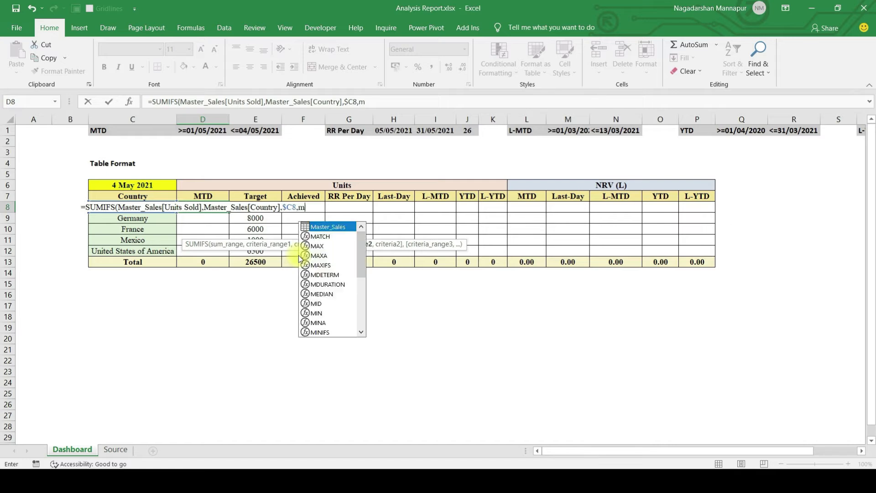
key(BackSpace)
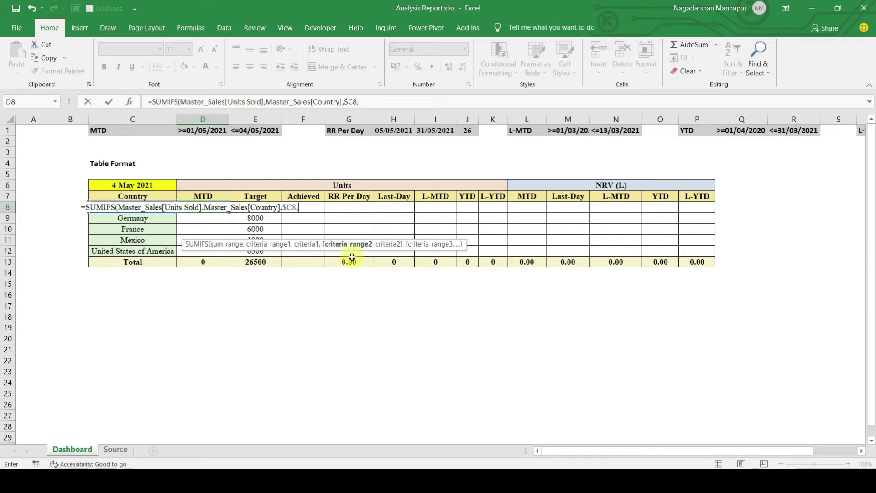
- Add the Date column of Master_Sales as the second criteria range, with the MTD start limit $D$1 as its criterion
text(Master_Sales[)
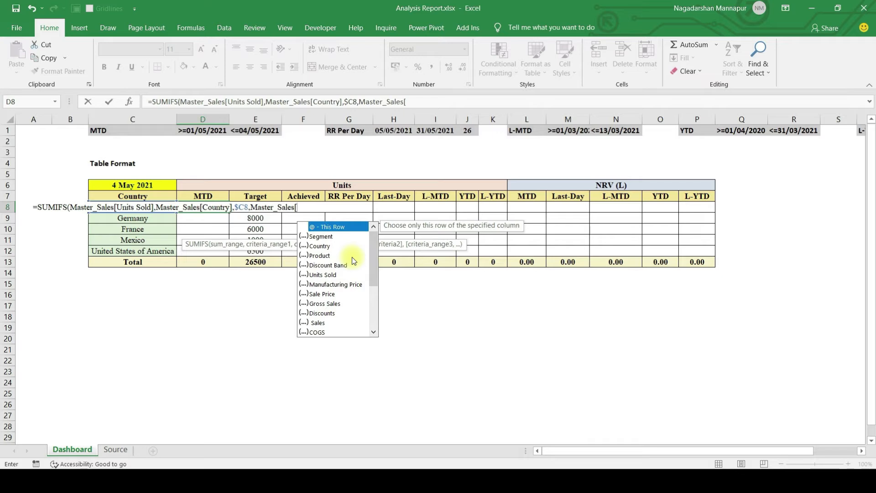
text(dat)
key(Tab)
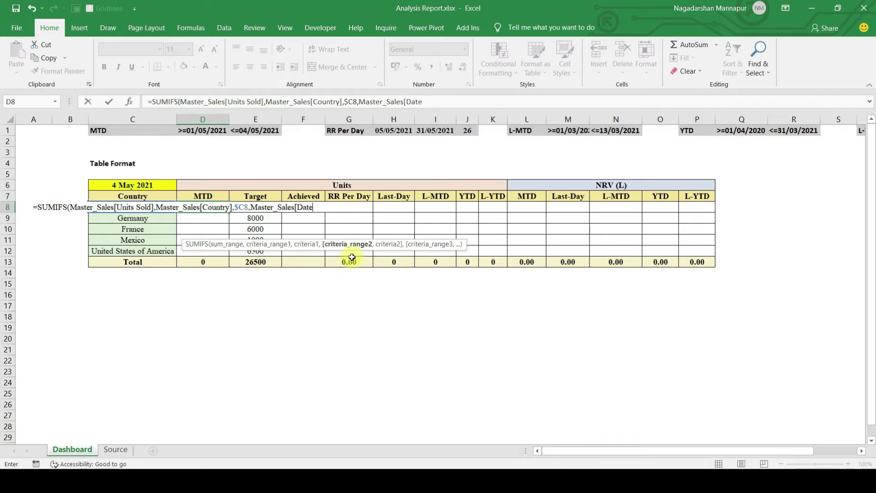
text([)
key(BackSpace)
text(],)
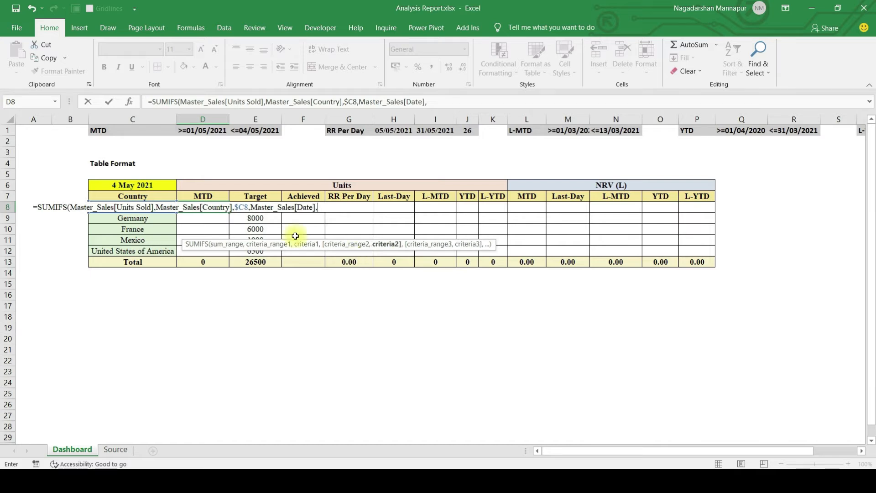
click(201, 131)
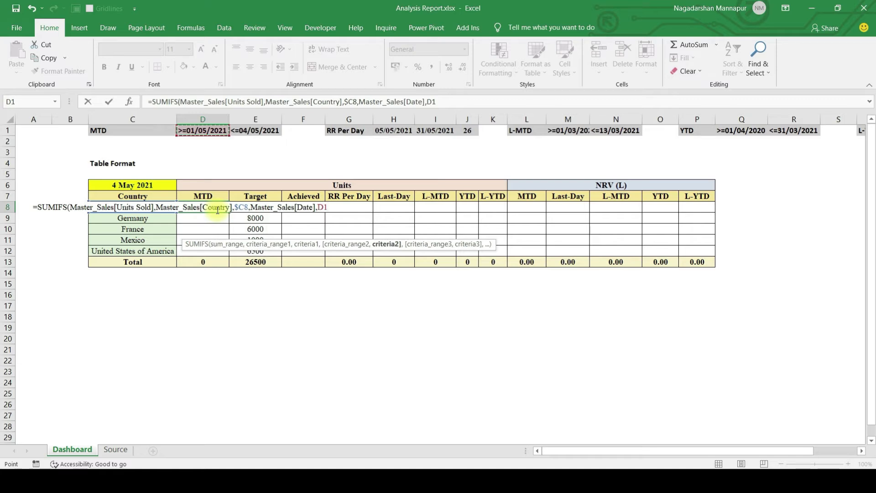
key(F4)
- Add the Date column of Master_Sales again as the third criteria range of the formula
text(,mas)
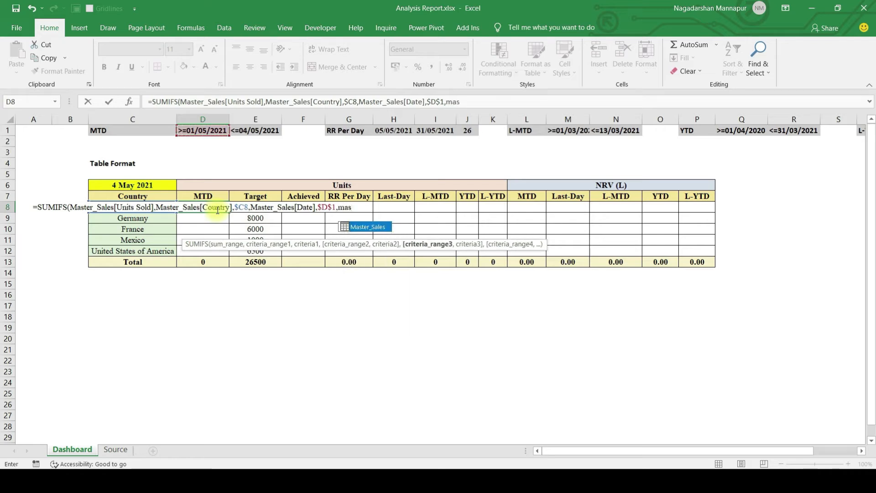
key(Tab)
text([)
key(Down)
key(Down)
key(Down)
key(Down)
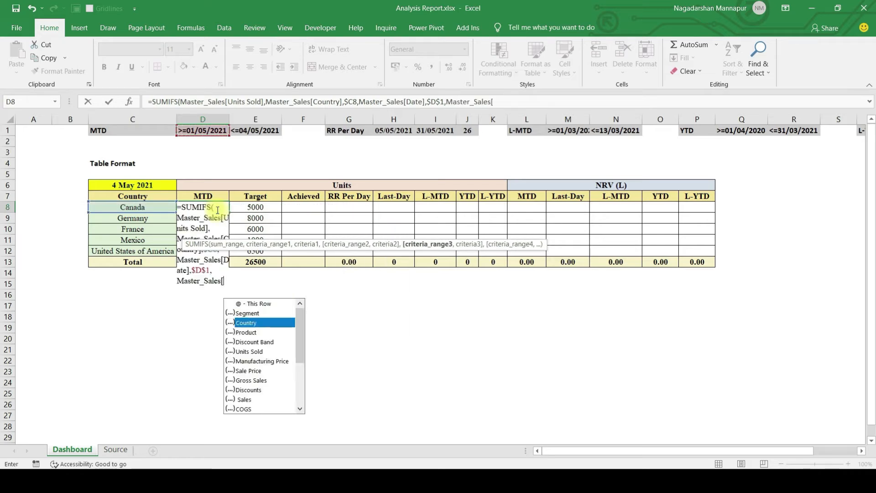
text(date)
key(Tab)
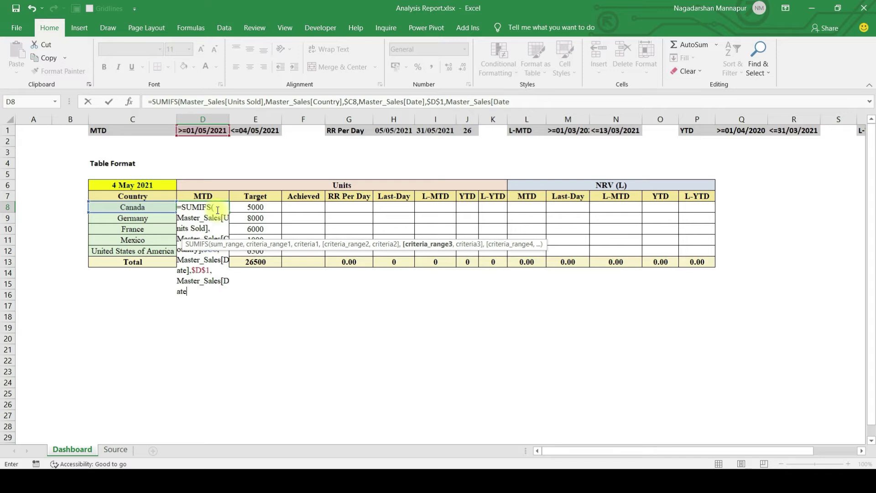
text(],)
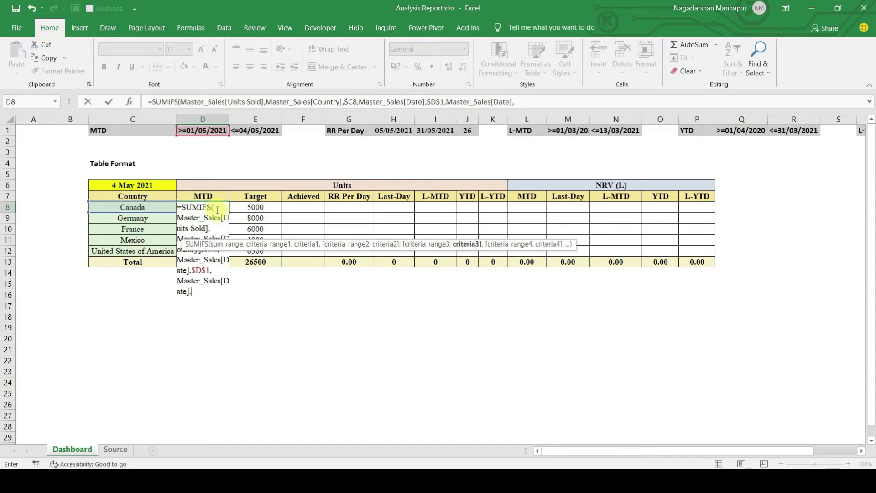
- Set the MTD end limit $E$1 as the third criterion, then close and enter the SUMIFS formula
click(256, 132)
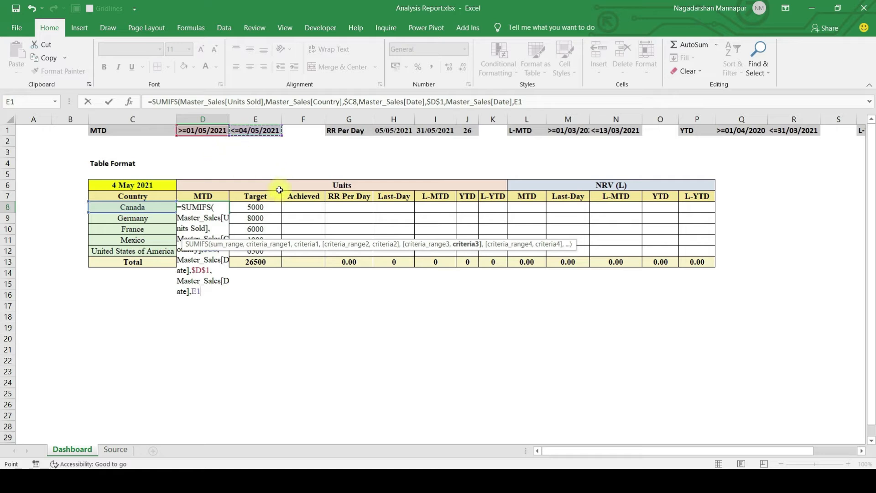
key(F4)
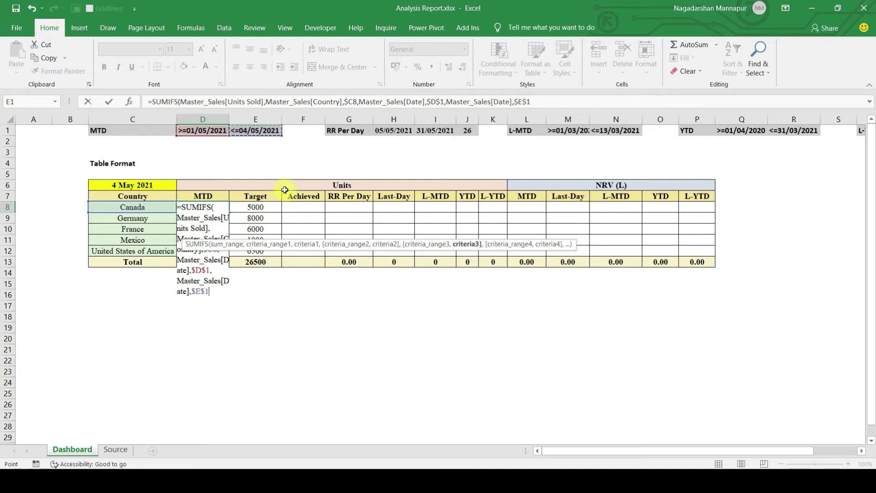
text())
key(Return)
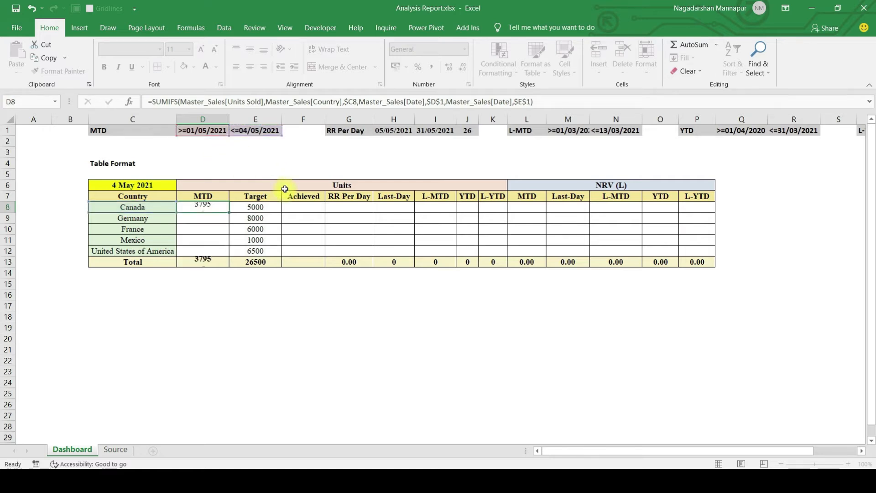
- Fill the Units MTD formula from D8 down through D12 for all the countries
click(211, 210)
mouse_move(211, 213)
mouse_down()
mouse_move(210, 246)
mouse_move(222, 240)
mouse_up()
key(ctrl+d)
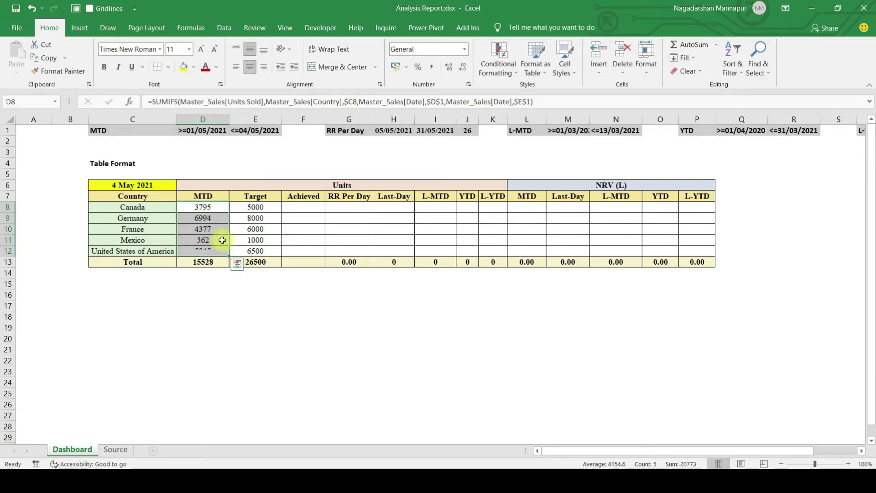
- Review the Units MTD formula in D8, the report date formula in C6 and the targets in E8:E12, ending on F8
click(208, 208)
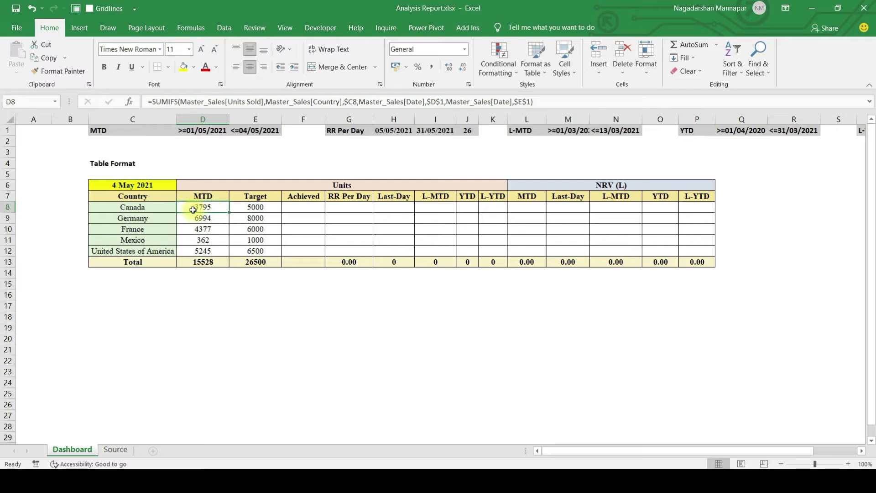
click(121, 187)
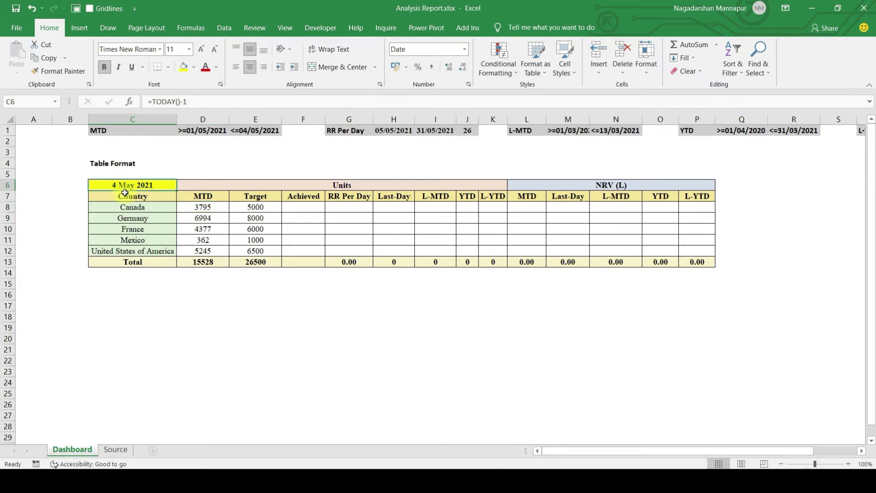
click(191, 208)
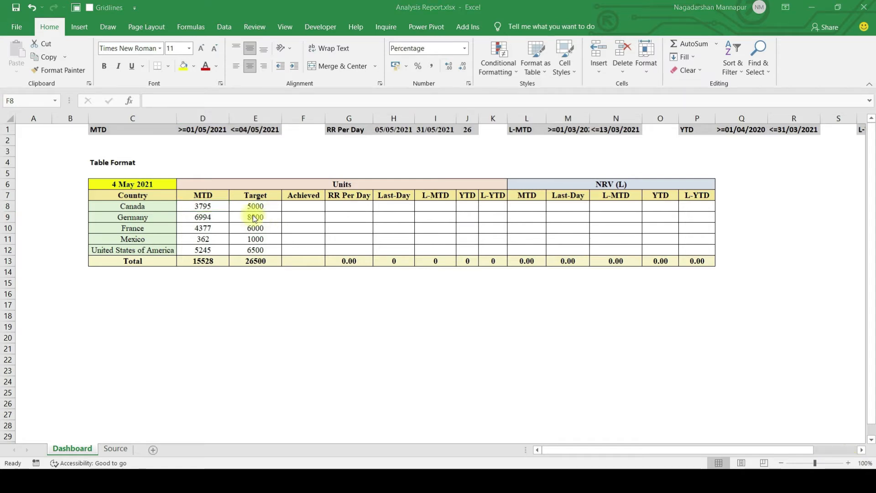
click(256, 206)
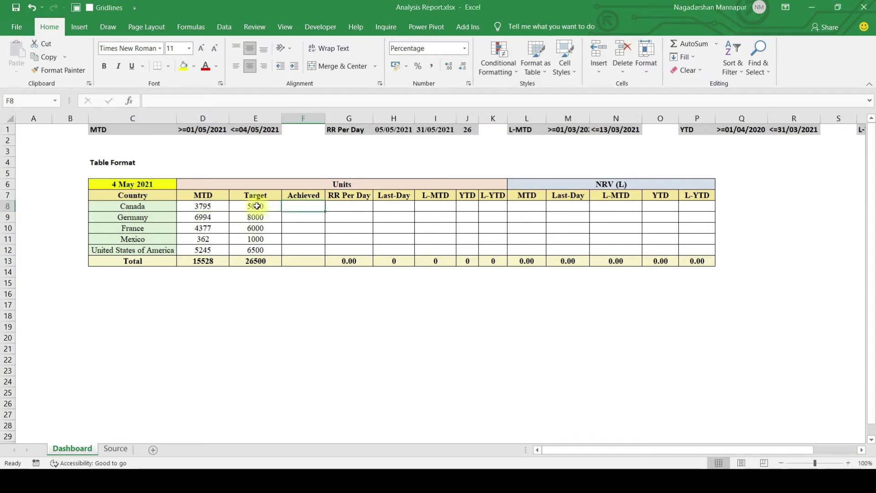
click(259, 228)
drag(260, 208, 259, 250)
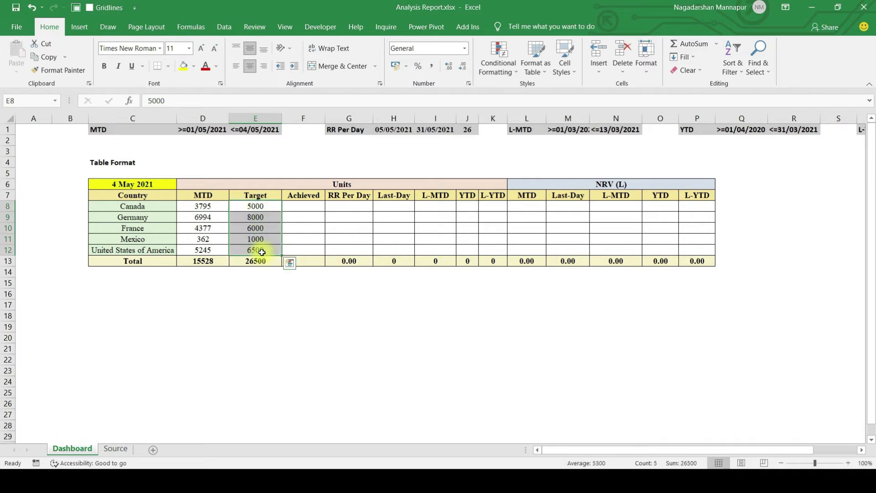
click(301, 205)
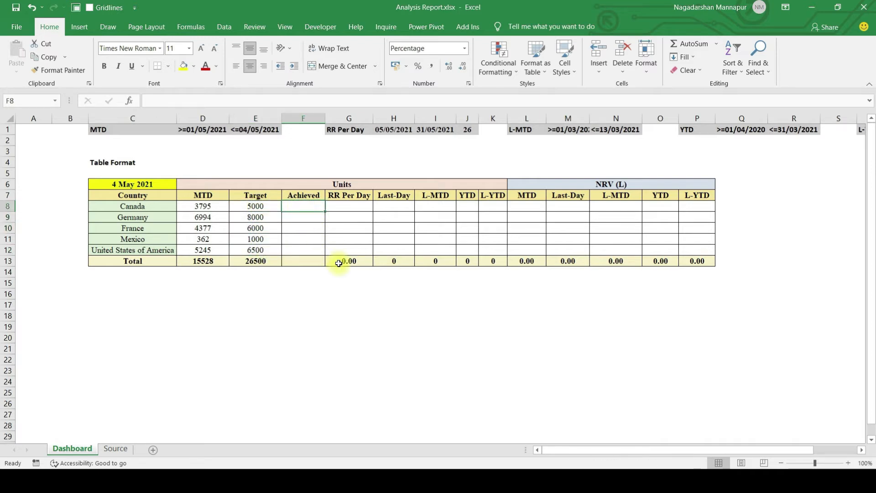
- Enter the Achieved formula =D8/E8 in F8 to divide Canada's MTD units by its target
text(=)
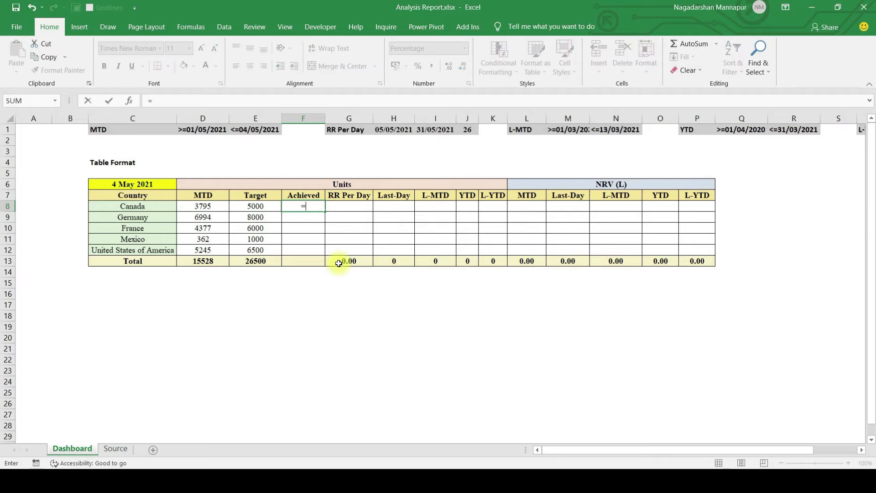
key(Left)
key(Left)
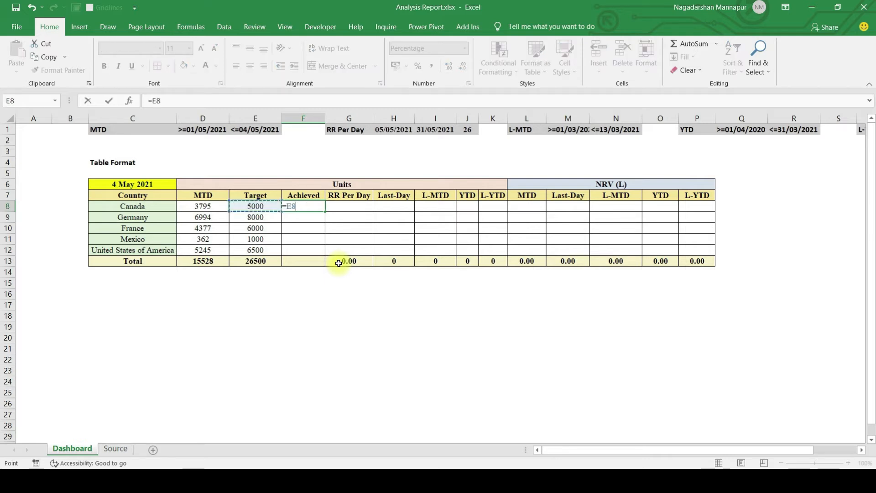
text(/)
key(Left)
key(Return)
key(Up)
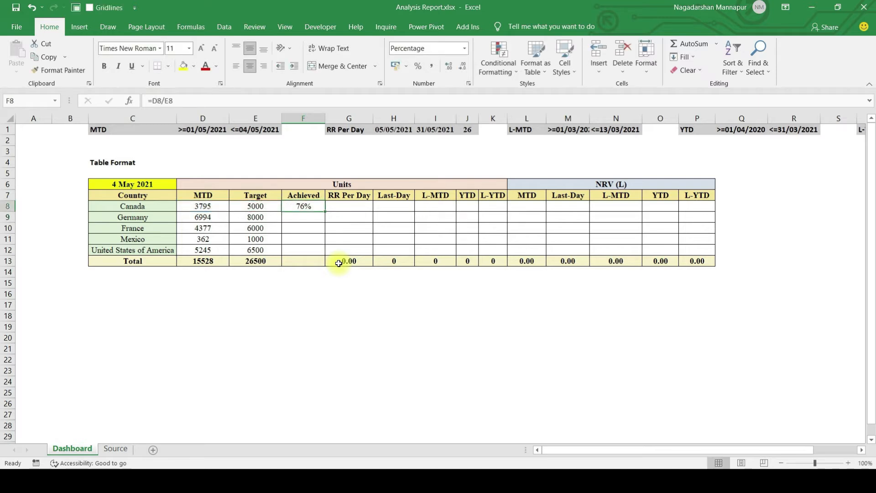
- Fill the Achieved formula from F8 down through F12 for all the countries
key(shift+Down)
key(shift+Down)
key(shift+Down)
key(shift+Down)
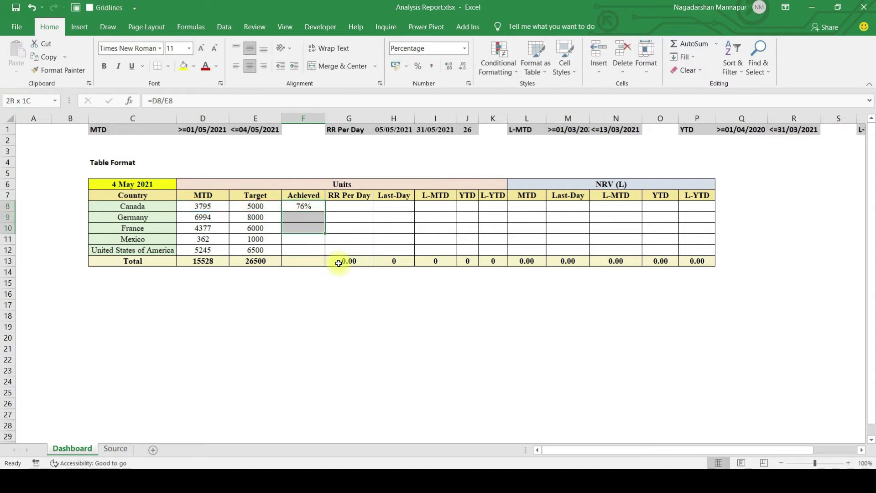
key(ctrl+d)
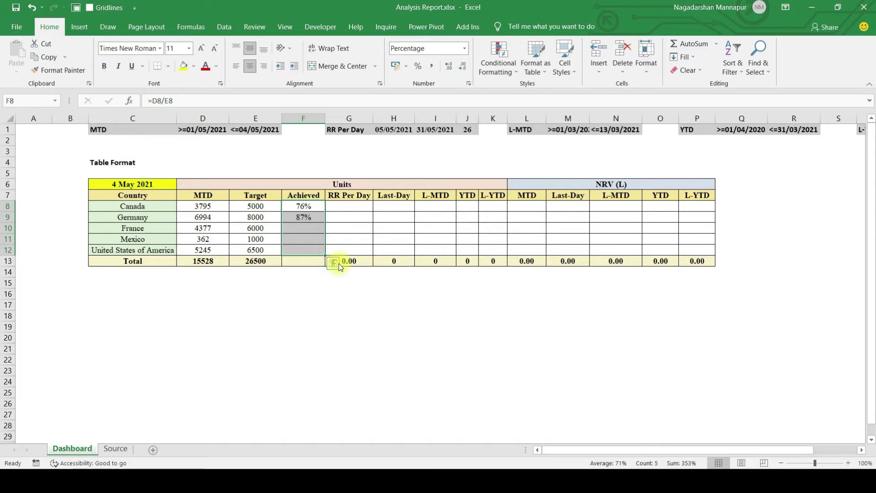
click(337, 263)
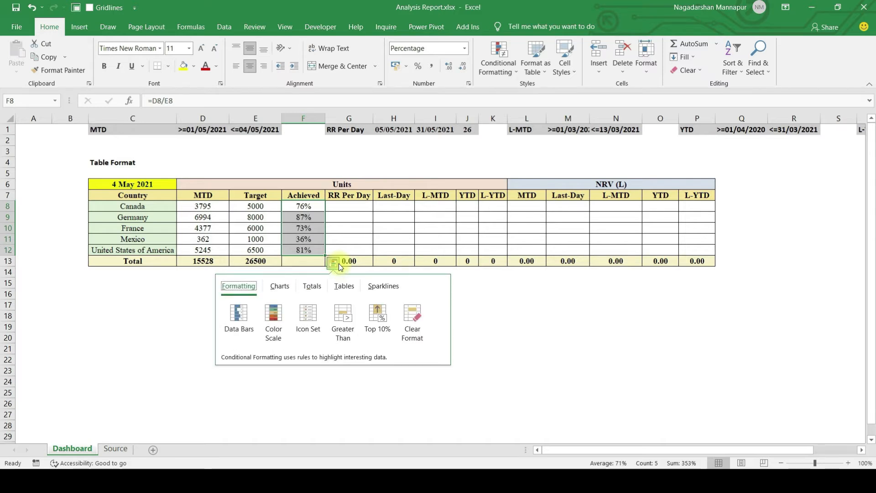
key(Escape)
- Enter =AVERAGE(F8:F12) in F13 as the Total row's Achieved figure
key(Down)
key(Down)
key(Down)
key(Down)
key(Down)
text(=)
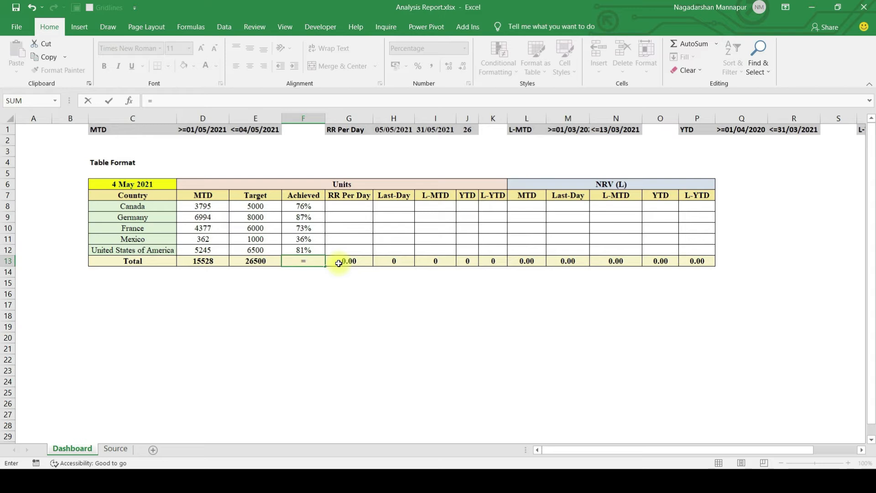
text(aver)
key(Tab)
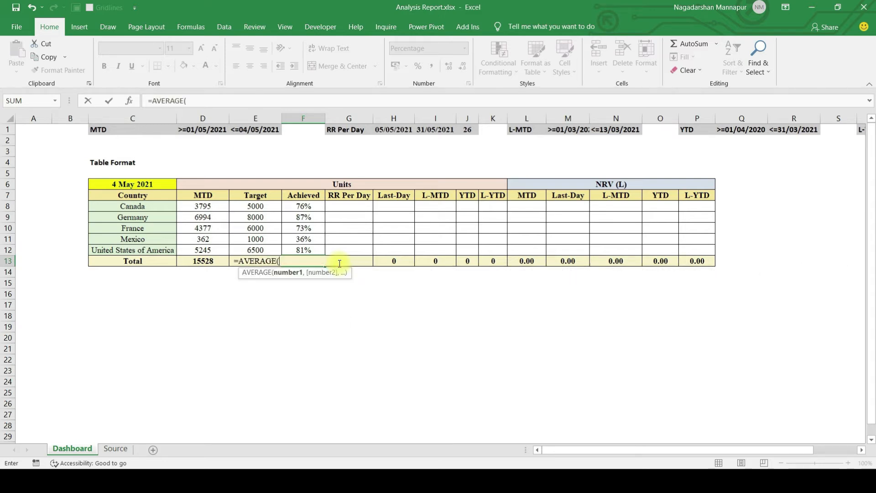
key(Up)
key(Up)
key(Up)
key(Up)
key(Up)
key(shift+Down)
key(shift+Down)
key(shift+Down)
key(shift+Down)
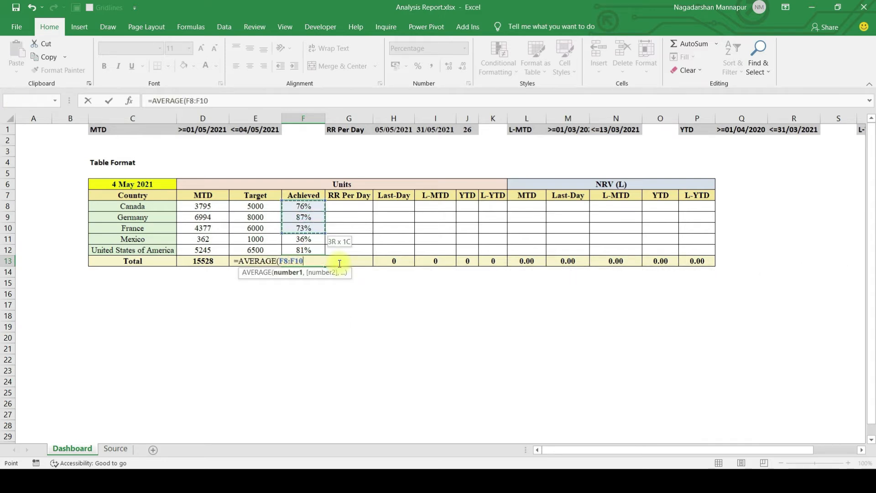
text())
key(Return)
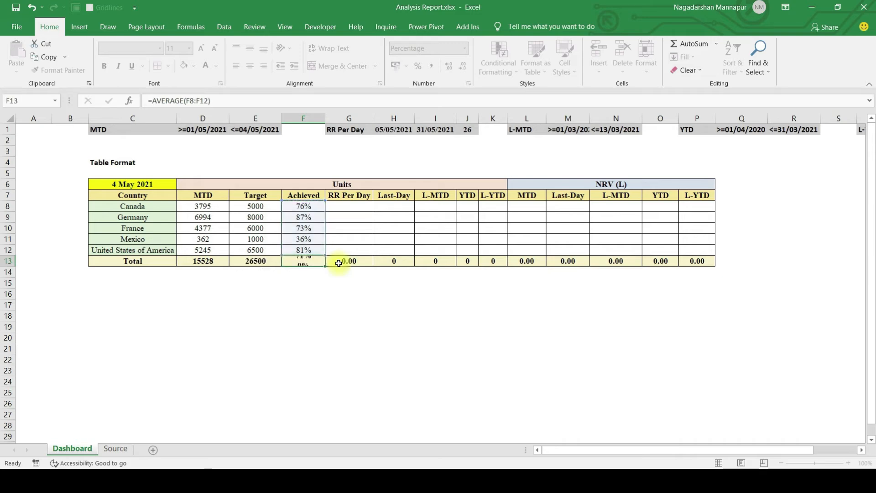
key(Up)
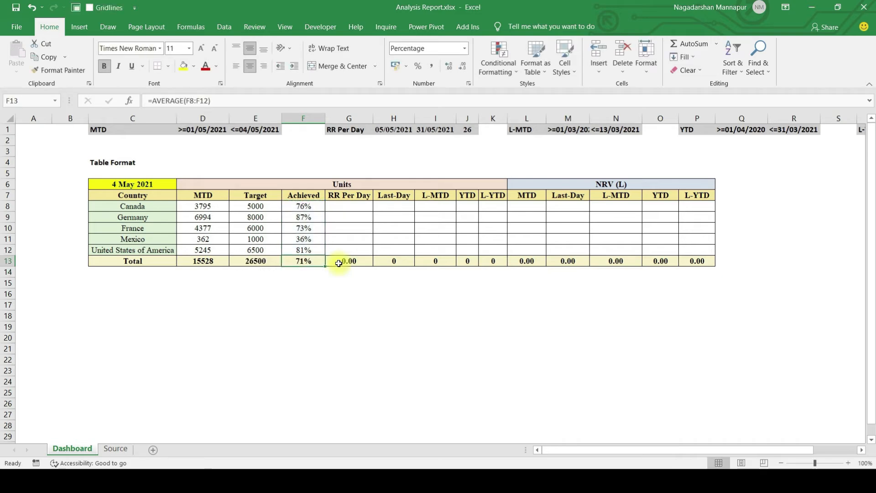
- Review the Achieved percentages of the countries in F8:F12
key(Up)
key(Up)
key(Up)
key(Up)
key(Up)
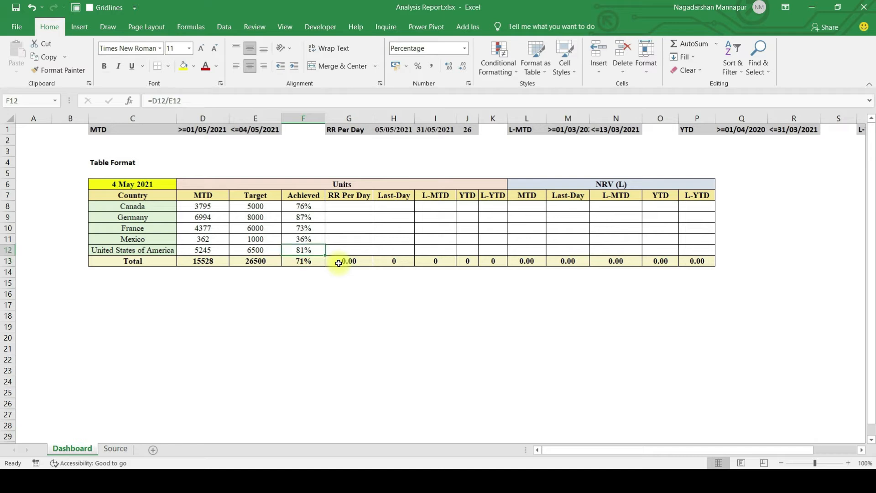
key(shift+Down)
key(shift+Down)
key(shift+Down)
key(shift+Down)
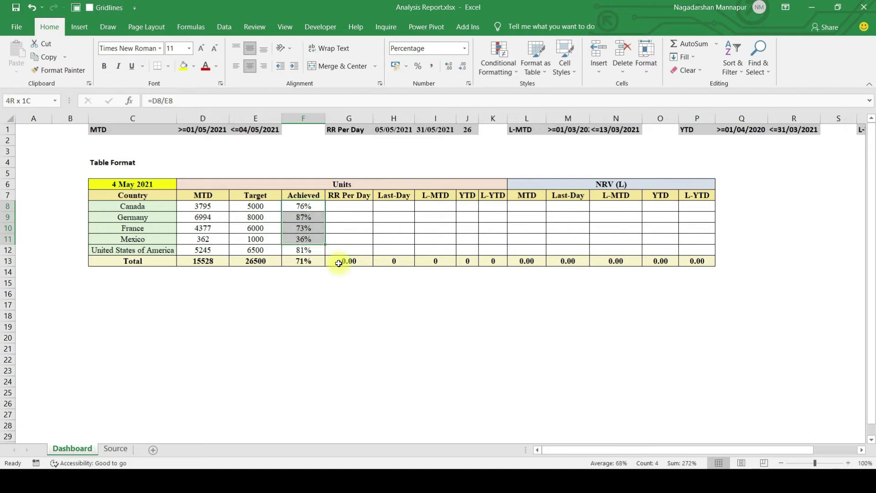
- Examine the RR Per Day column start at G8 and the RR Per Day helper dates and day-count formula in G1:J1
key(Right)
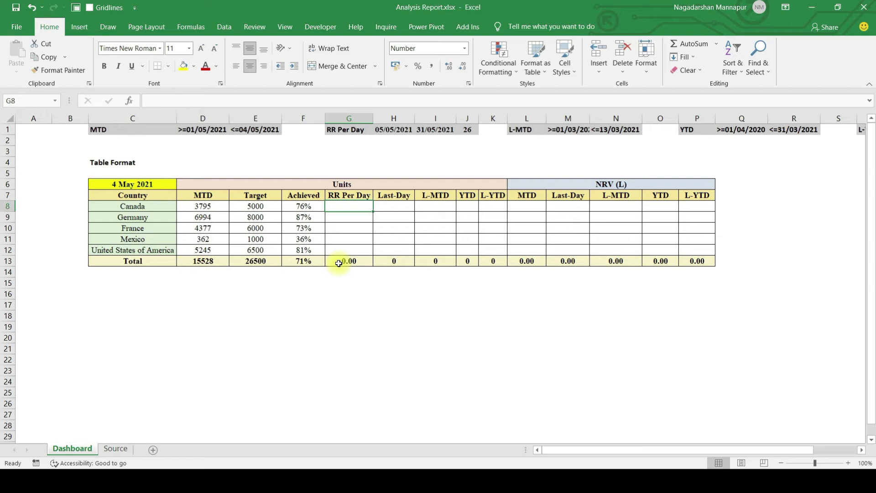
key(Left)
key(Left)
key(Right)
key(Right)
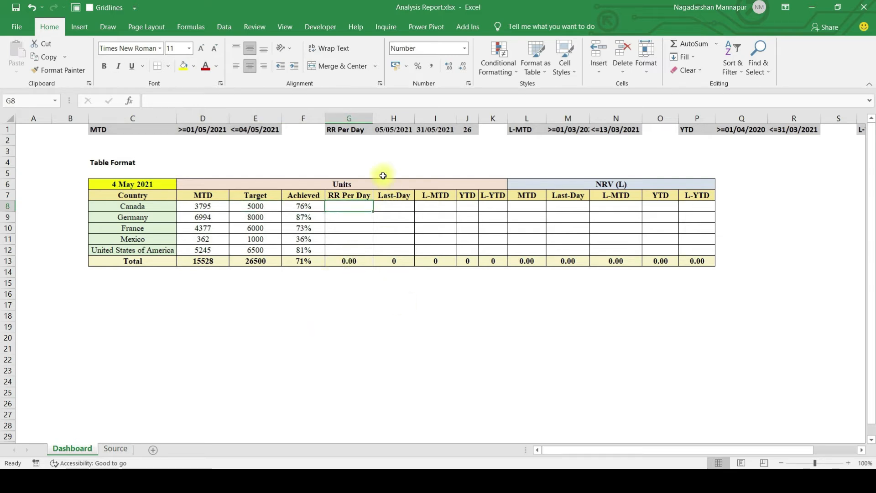
click(346, 133)
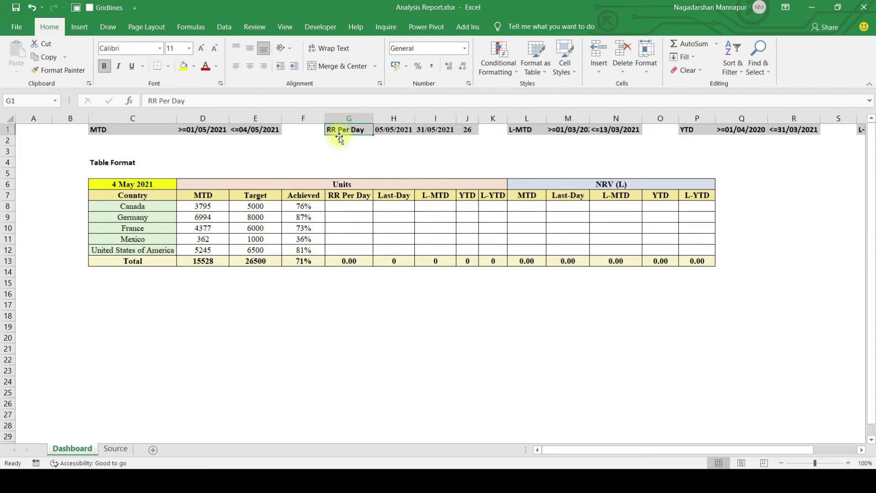
click(393, 130)
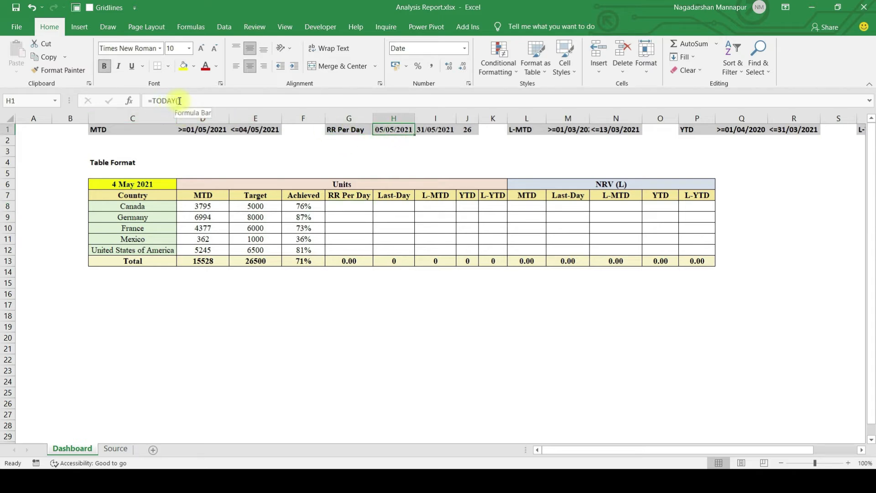
click(433, 129)
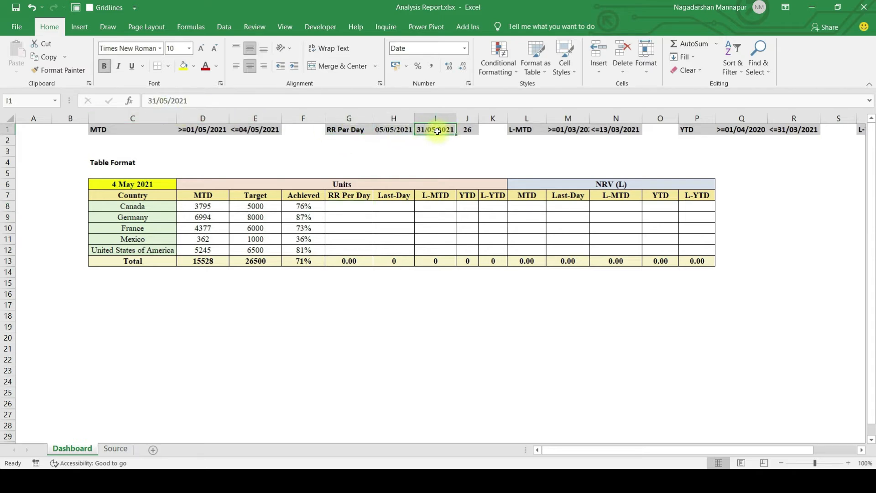
click(471, 130)
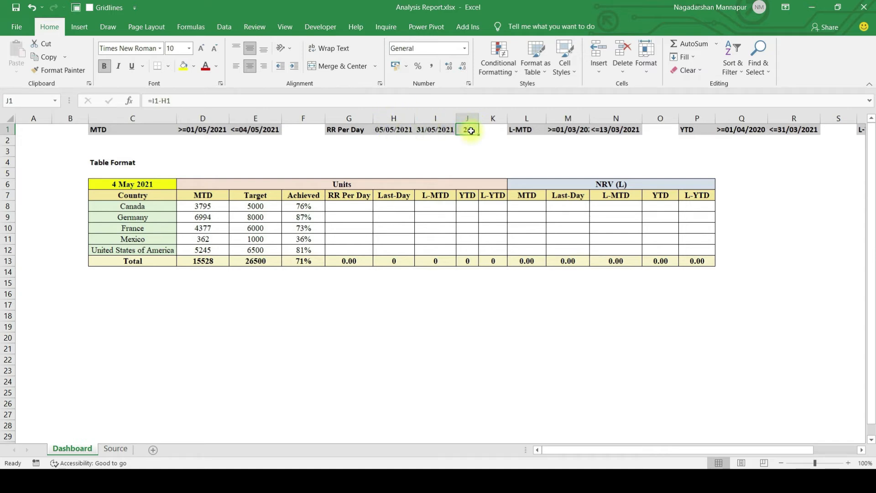
- Enter the RR Per Day formula =(E8-D8)/$J$1 in G8, keeping the day-count reference absolute
click(354, 206)
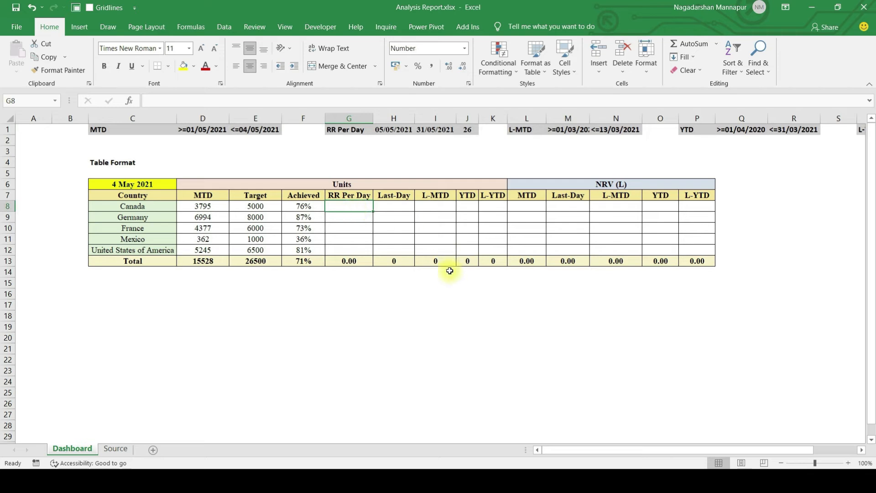
text(=()
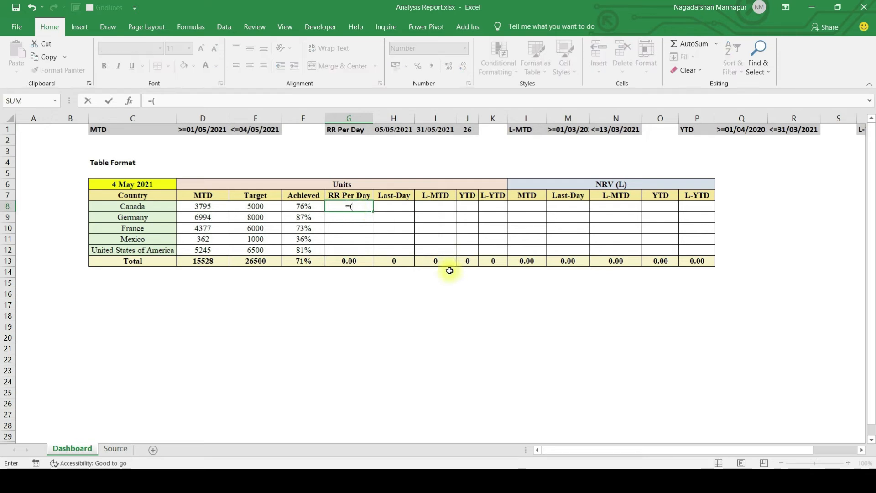
key(Left)
key(Left)
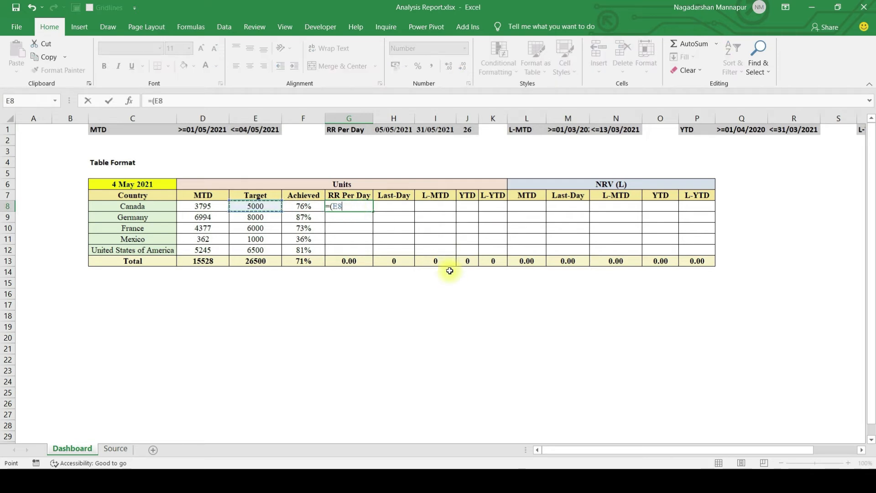
text(-)
key(Left)
key(Left)
key(Left)
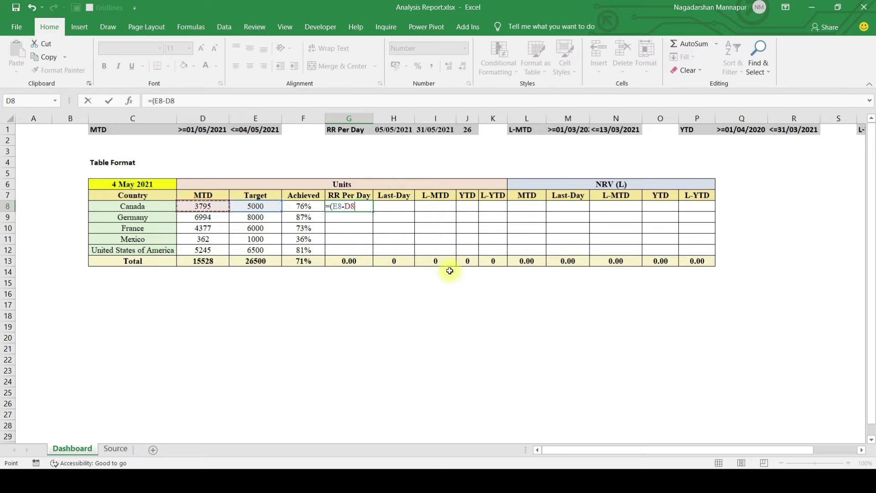
text()/)
click(467, 131)
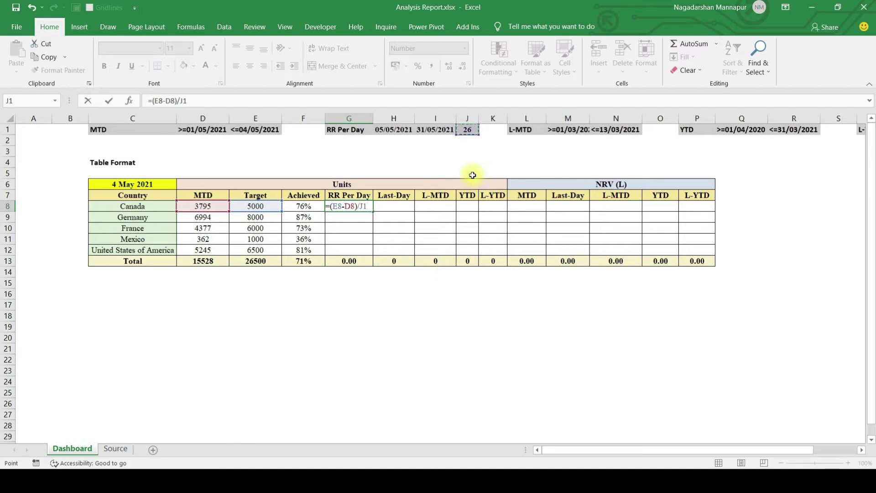
key(F4)
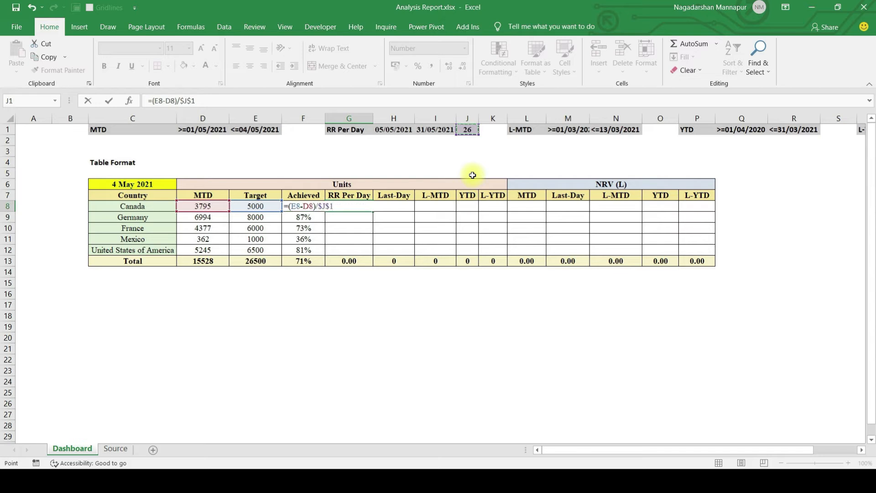
key(ctrl+Return)
- Fill the RR Per Day formula from G8 down through G12 and check the copied formula in G9
key(shift+Down)
key(shift+Down)
key(shift+Down)
key(shift+Down)
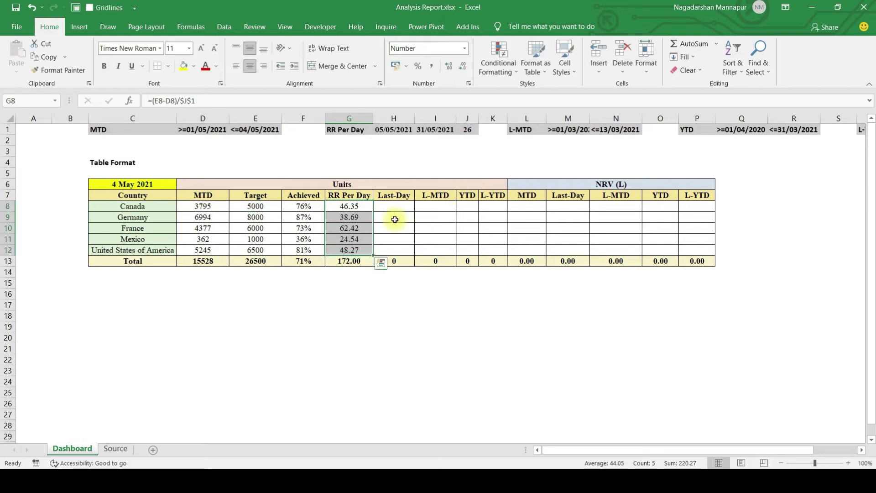
click(349, 207)
click(347, 219)
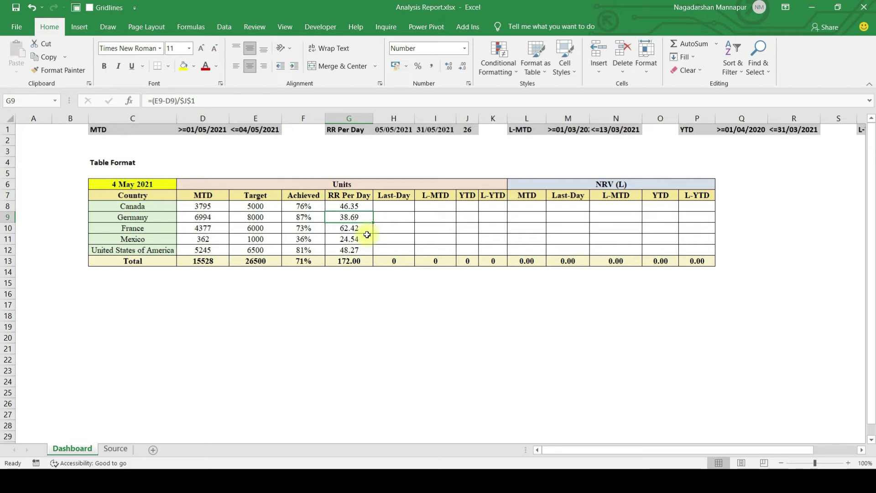
- Copy the Units MTD formulas from D8:D12 into the Units Last-Day column starting at H8
click(404, 207)
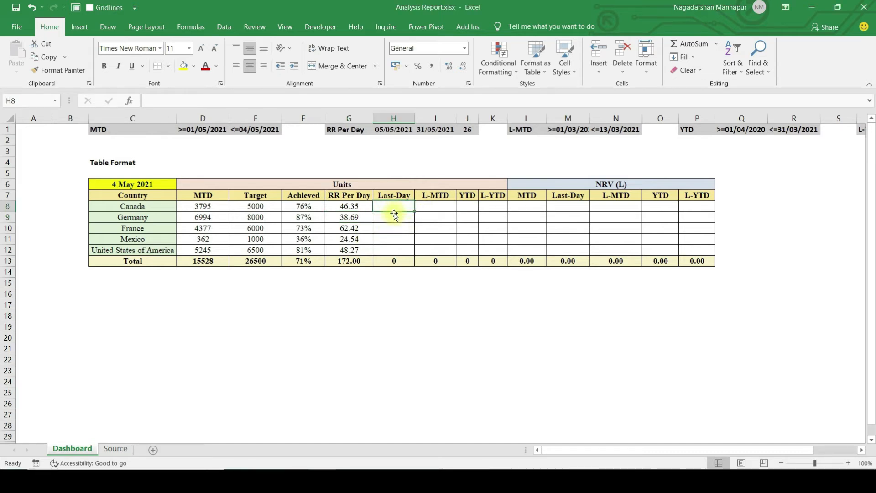
drag(396, 208, 393, 249)
click(401, 208)
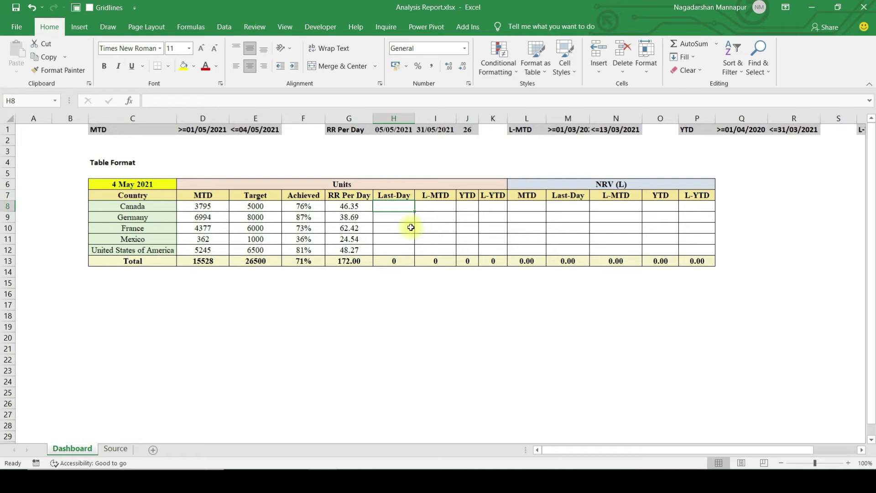
drag(197, 208, 201, 249)
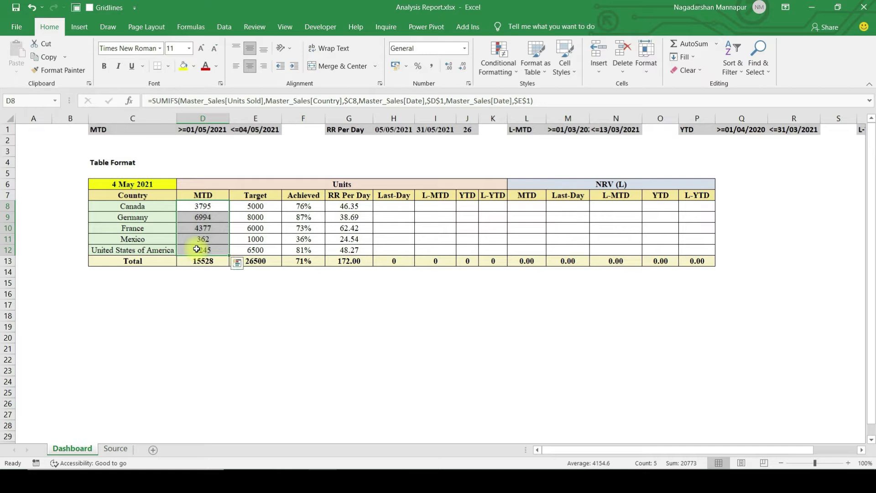
key(ctrl+c)
click(388, 207)
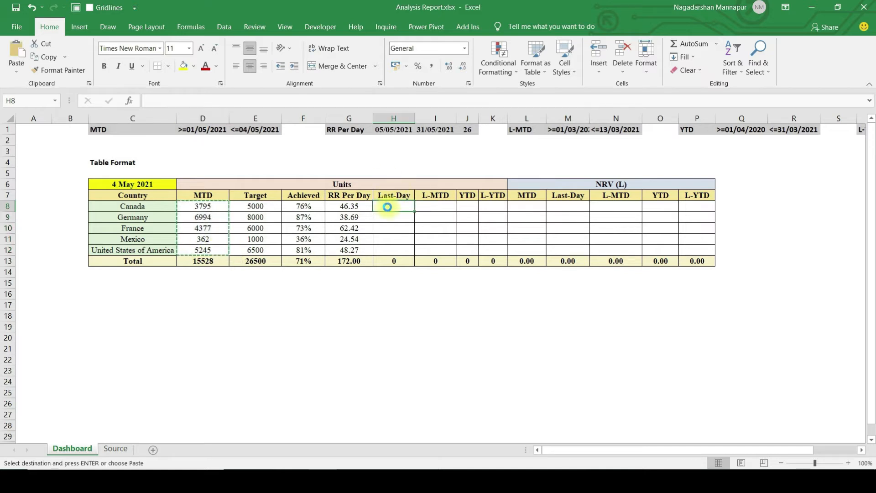
key(ctrl+v)
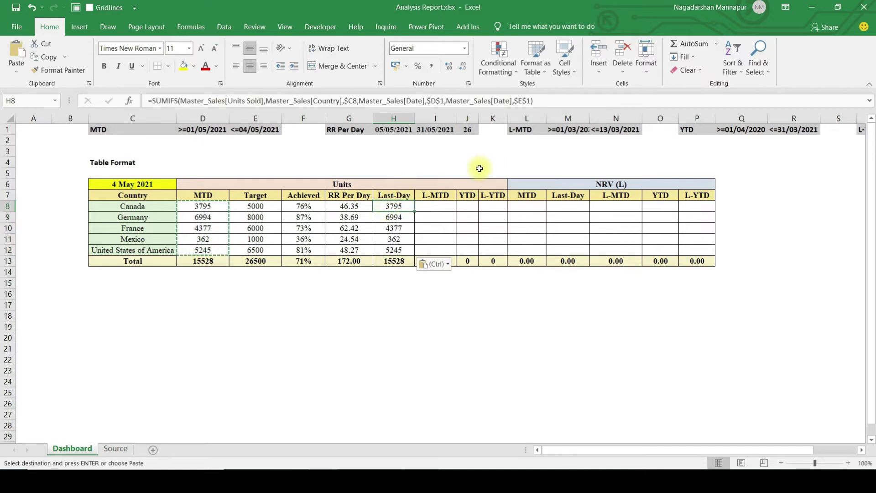
- Edit the Last-Day formula in H8, replacing the $D$1 and $E$1 date criteria with the single criterion TODAY()-1
click(553, 101)
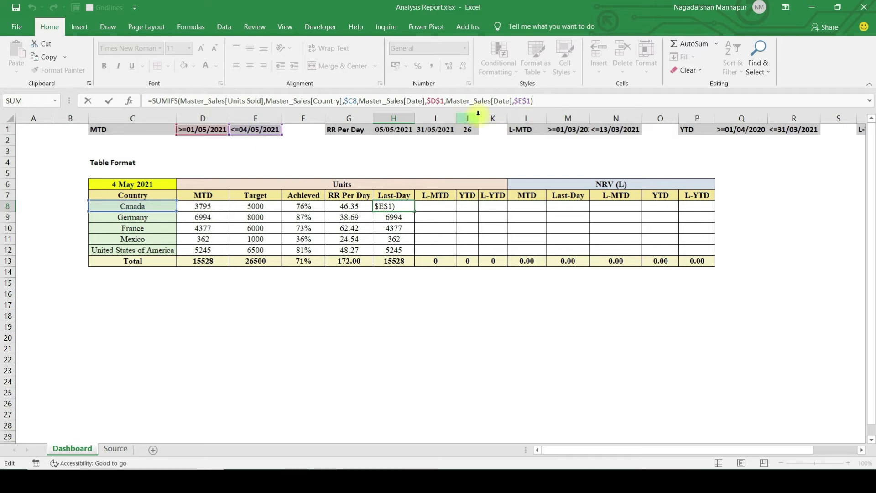
drag(534, 101, 425, 101)
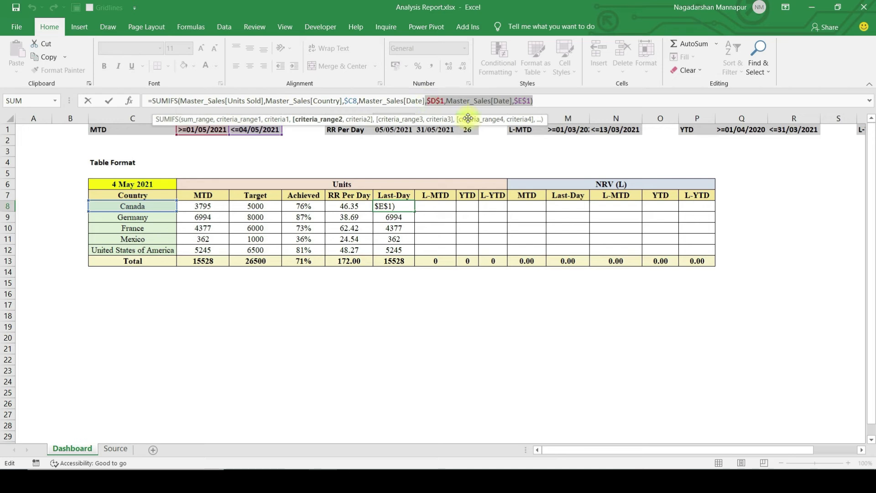
key(BackSpace)
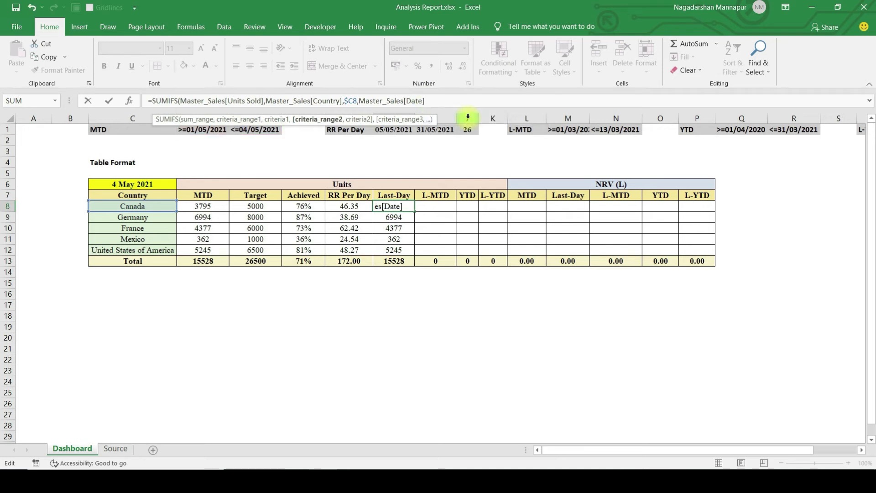
text(,)
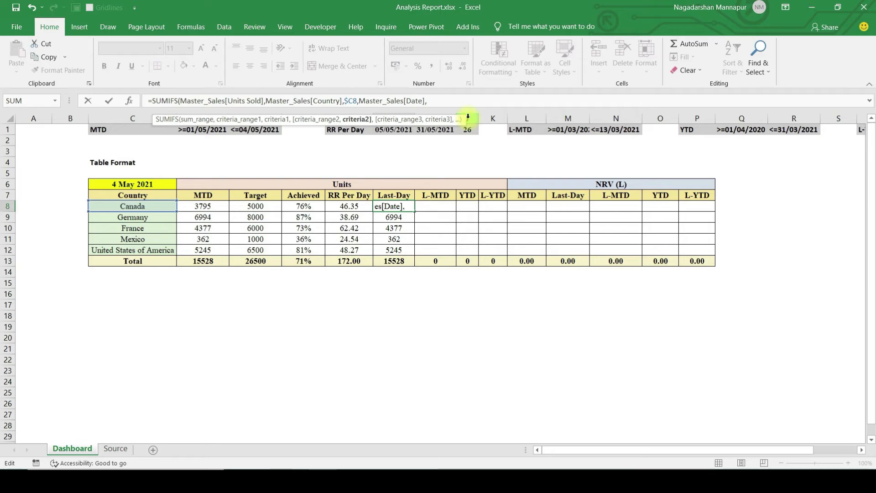
text(TODAY()
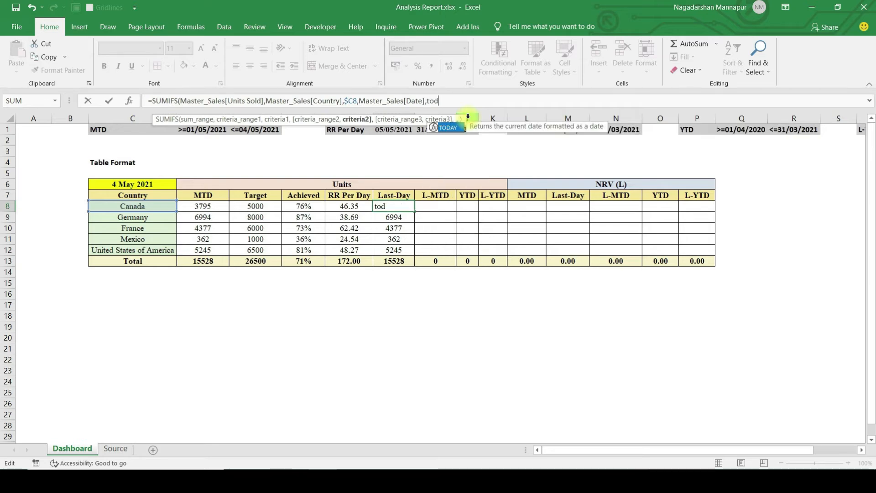
text())
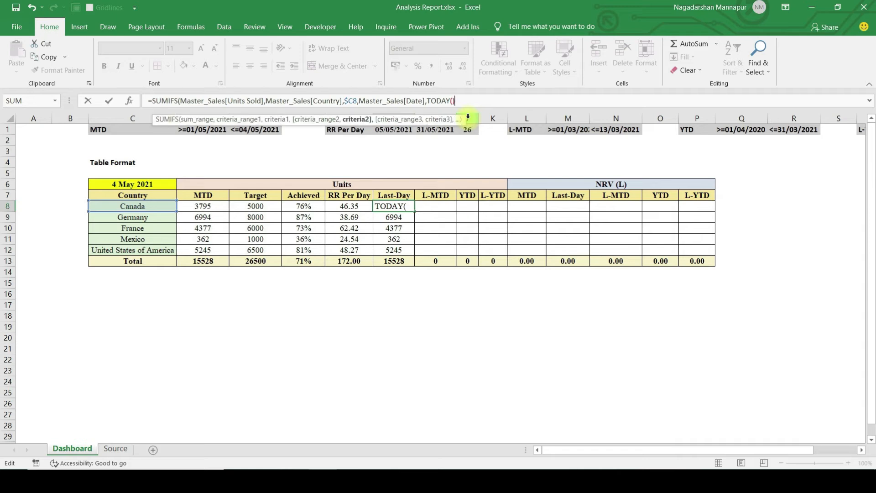
text(-1)
text())
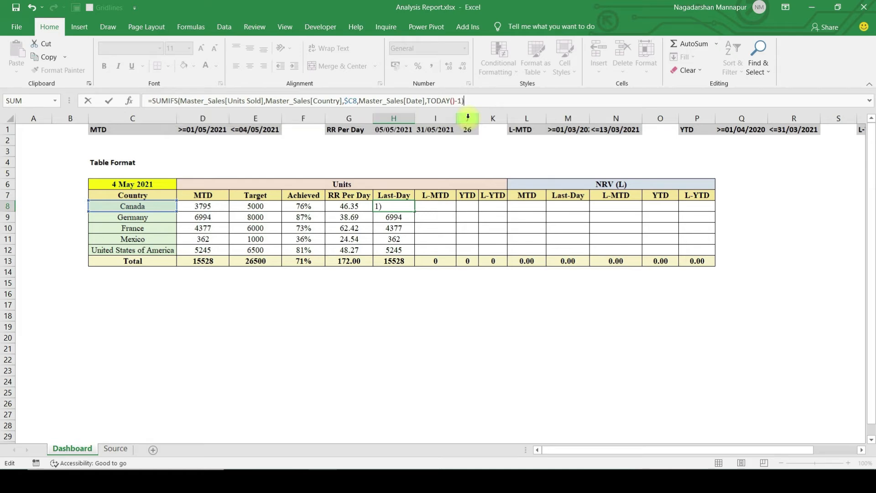
key(ctrl+Return)
- Fill the Last-Day formula from H8 down through H12 and check the copied formula in H9
key(shift+Down)
key(shift+Down)
key(shift+Down)
key(shift+Down)
key(ctrl+d)
key(Down)
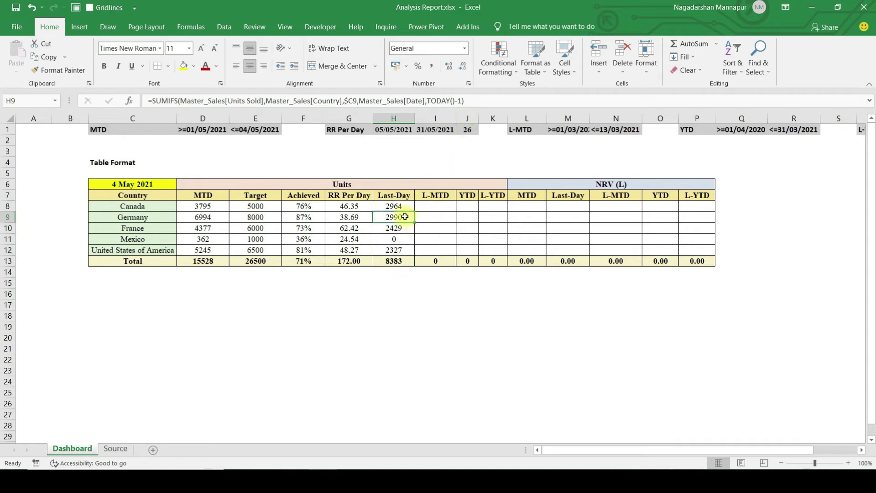
- Examine the Last-Day units in H8:H12 against the country names, including the Mexico row
drag(394, 206, 394, 250)
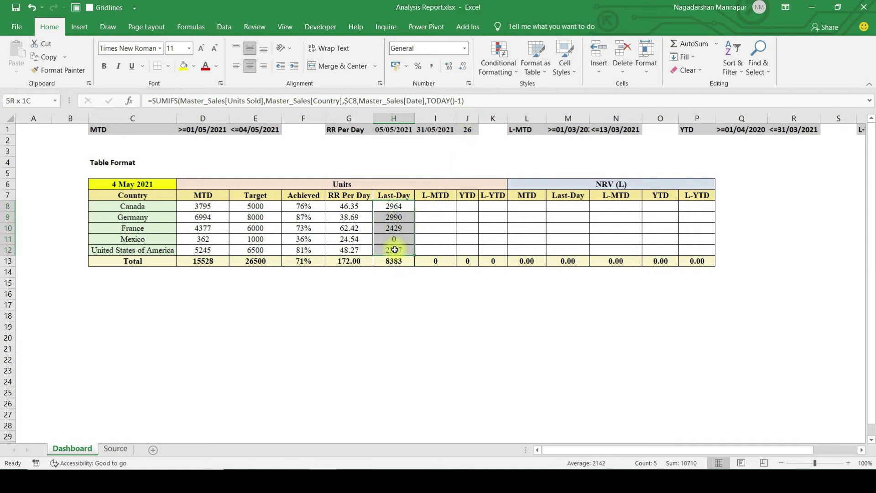
click(396, 205)
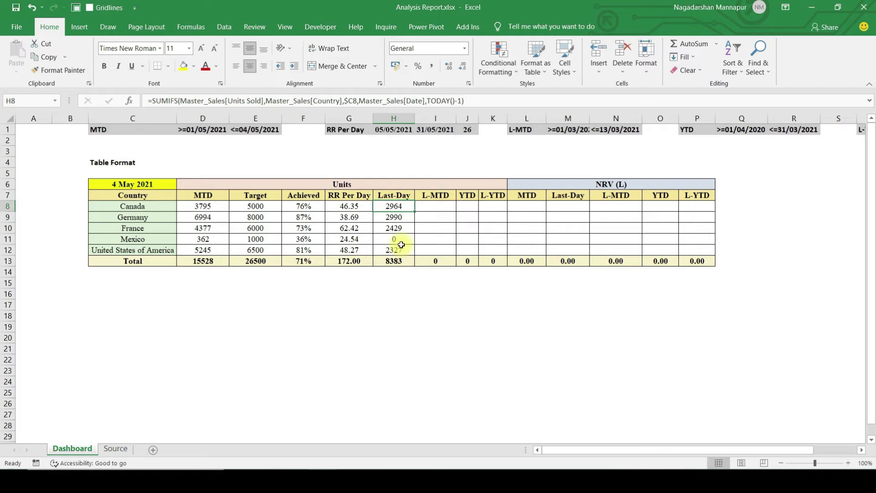
drag(132, 206, 132, 250)
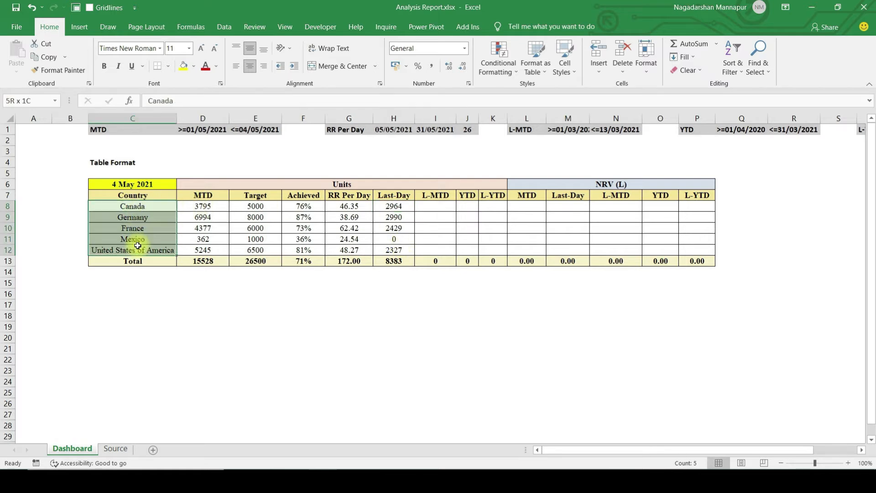
click(390, 206)
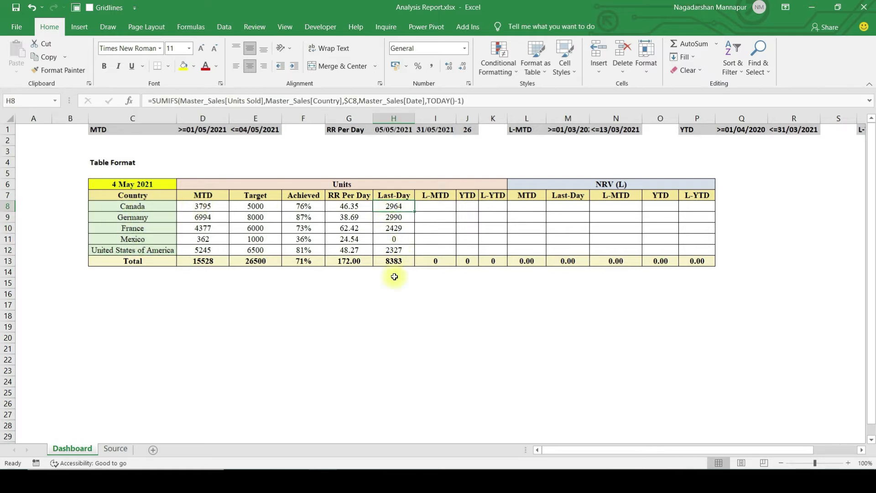
click(152, 239)
click(394, 240)
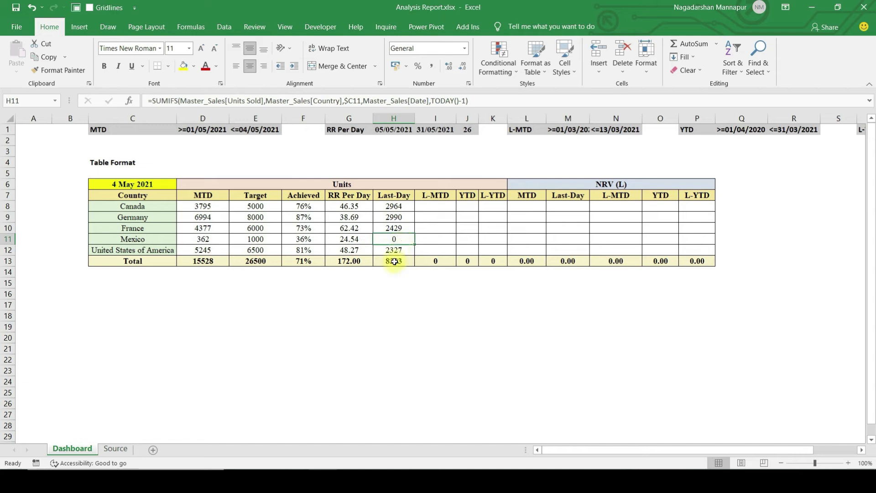
drag(395, 205, 394, 249)
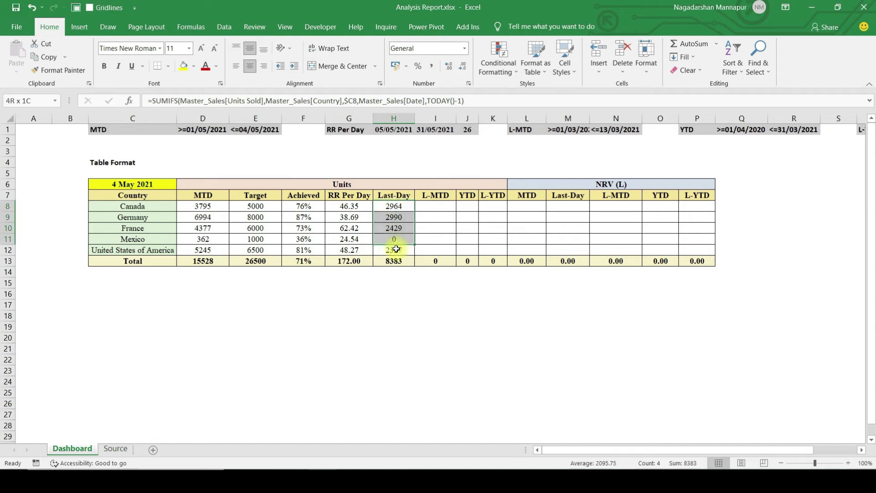
click(392, 207)
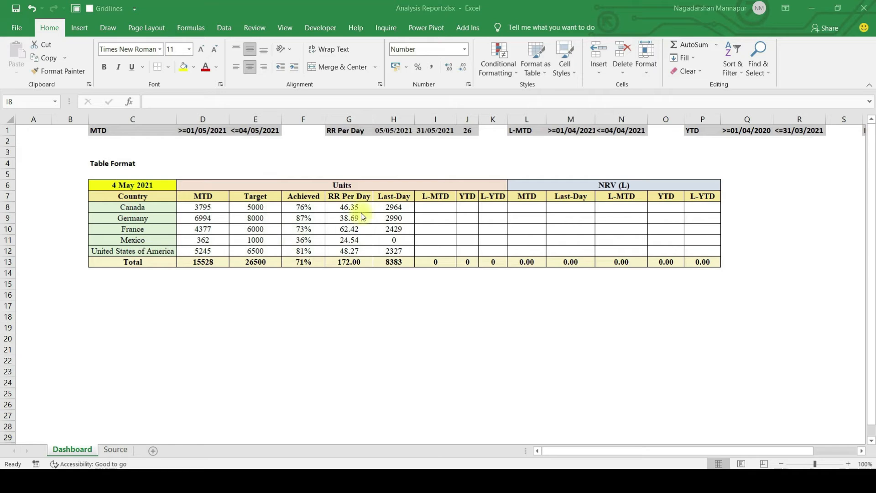
- Compare the Units MTD and L-MTD columns, then examine the report date in C6 and the L-MTD date criteria in M1:N1
key(Right)
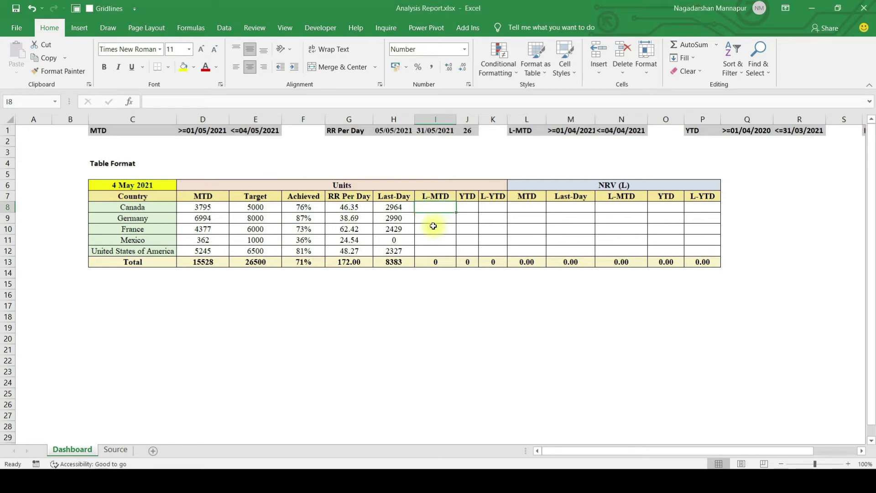
drag(202, 196, 202, 251)
drag(436, 196, 436, 249)
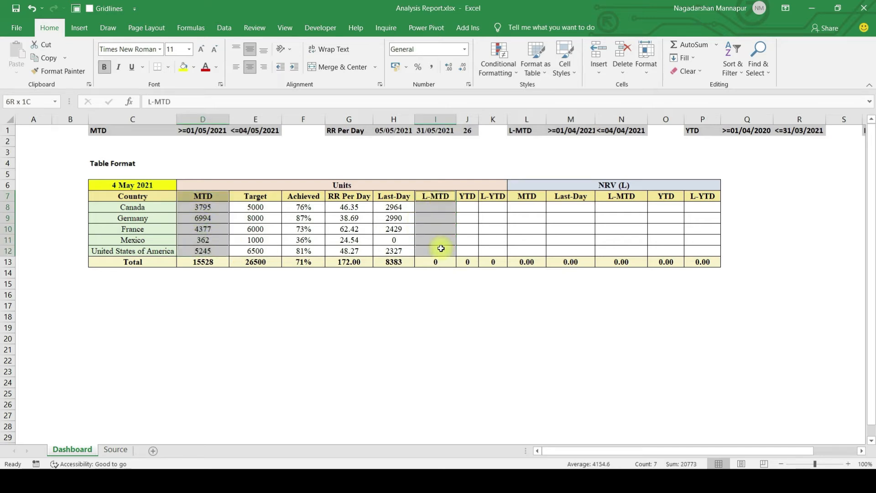
click(436, 219)
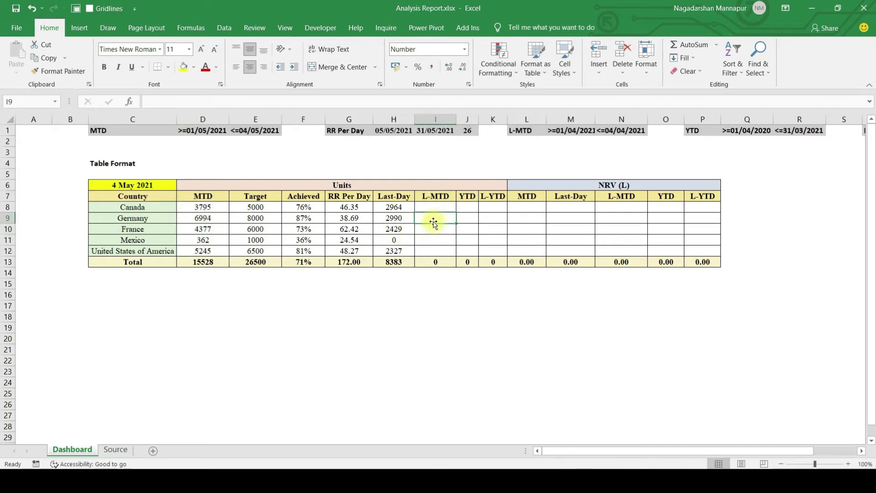
click(183, 197)
click(149, 185)
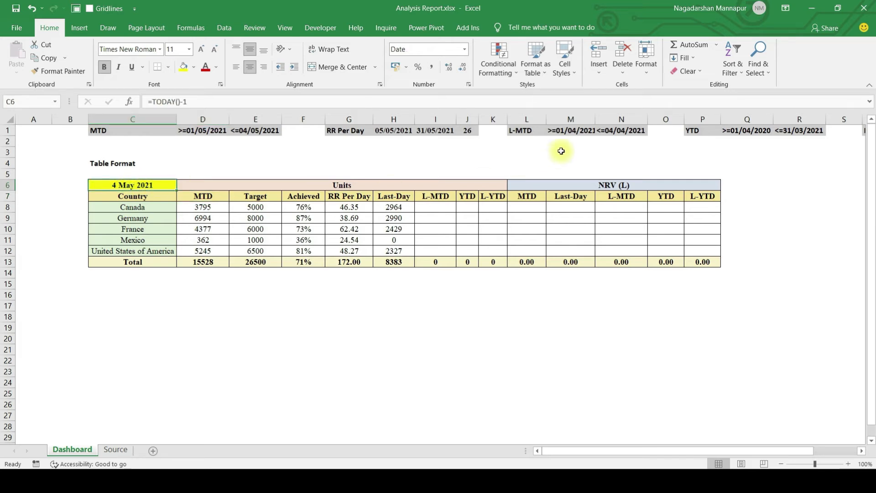
click(570, 131)
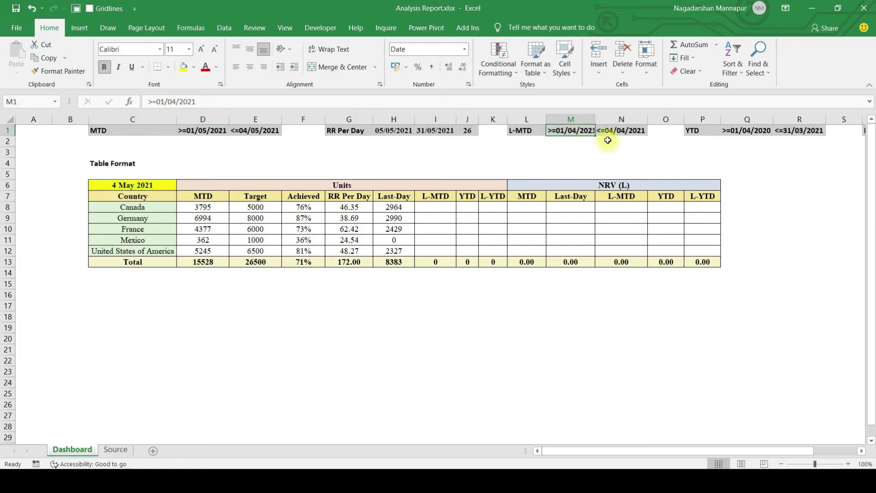
click(619, 132)
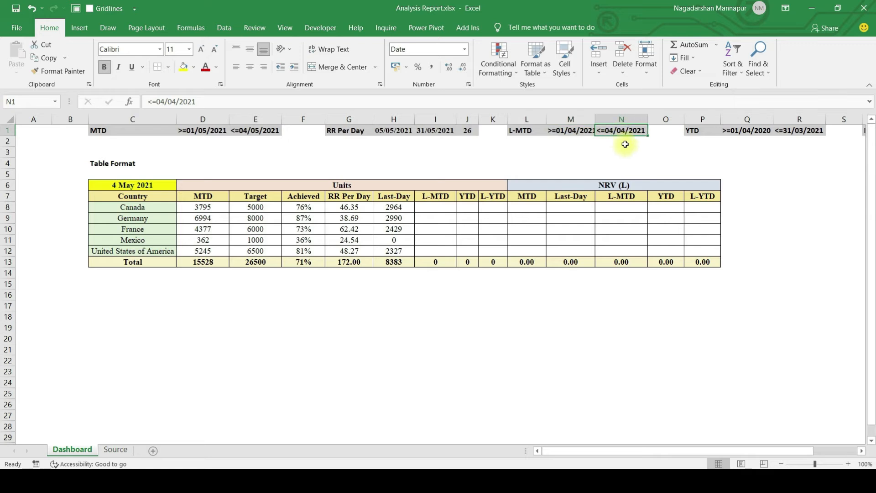
- Copy the Units MTD formulas from D8:D12 into the Units L-MTD column starting at I8
click(434, 207)
drag(207, 205, 217, 251)
key(ctrl+c)
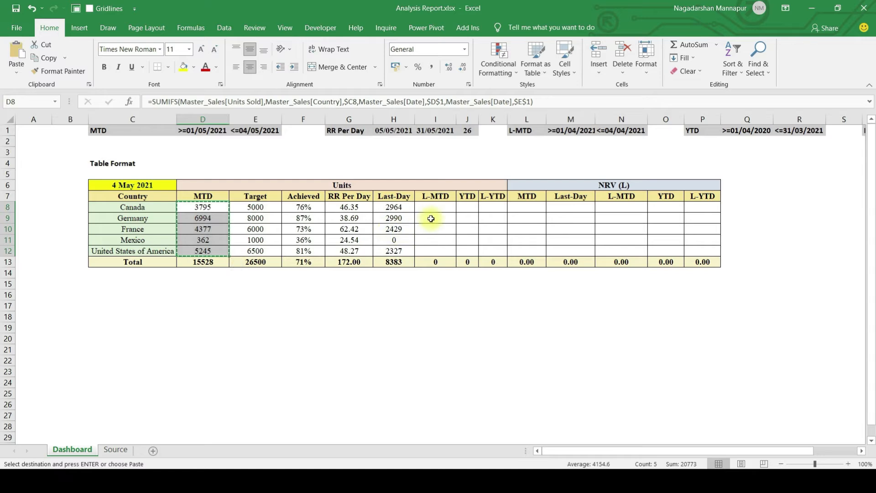
click(435, 207)
key(ctrl+v)
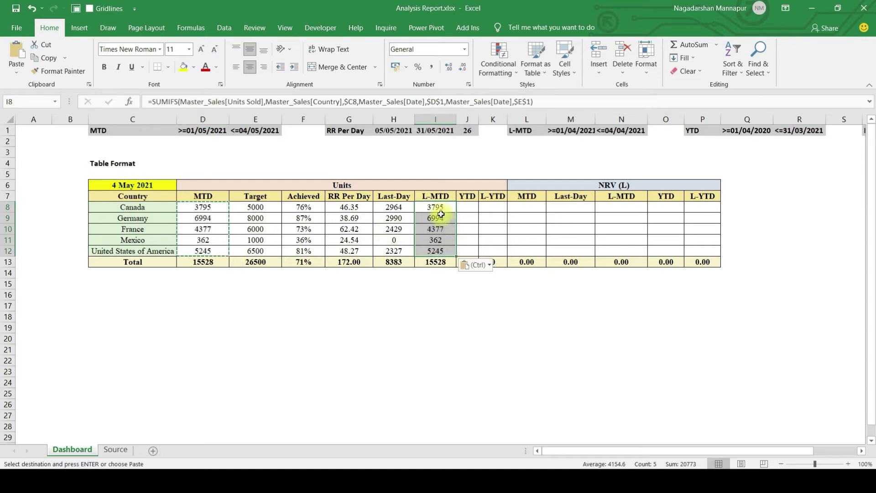
- Point the date criteria of the L-MTD formula in I8 at $M$1 and $N$1 and fill it down through I12
click(436, 209)
click(544, 103)
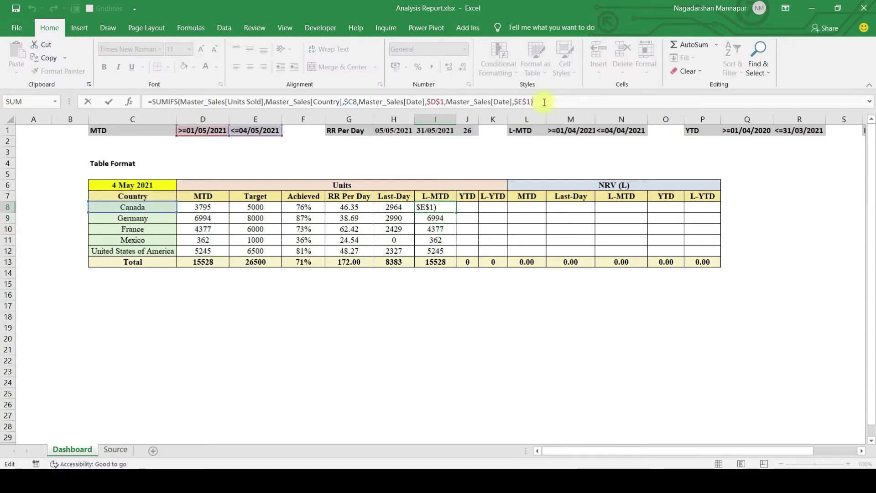
drag(269, 135, 607, 132)
drag(207, 135, 564, 131)
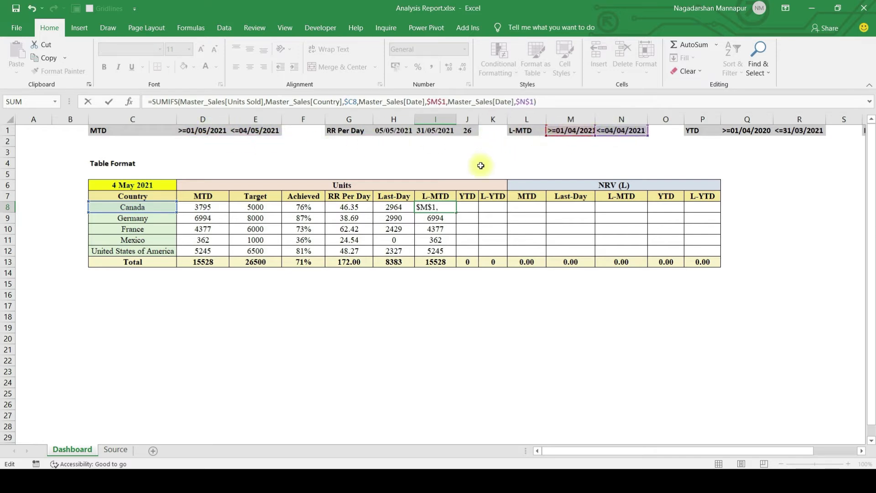
key(ctrl+Return)
drag(455, 213, 454, 252)
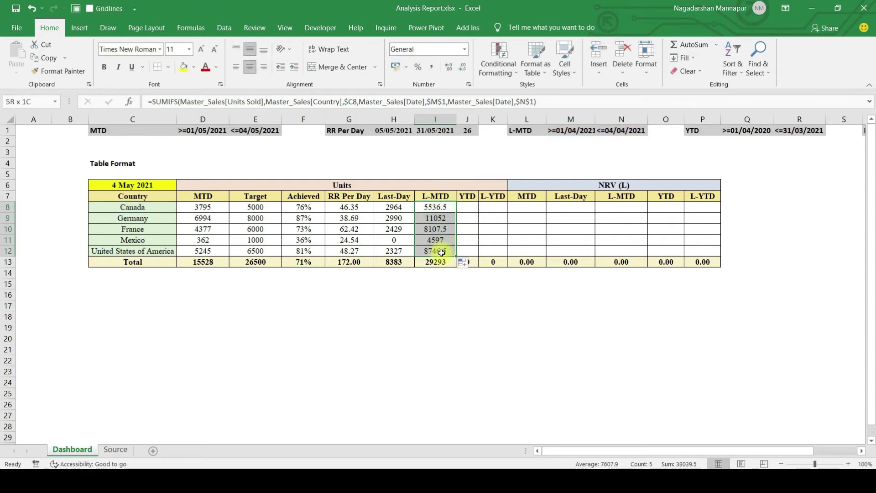
- Show the L-MTD units in I8:I12 without decimals and check the total cells I13 and D13
click(449, 66)
click(462, 66)
click(463, 66)
click(435, 207)
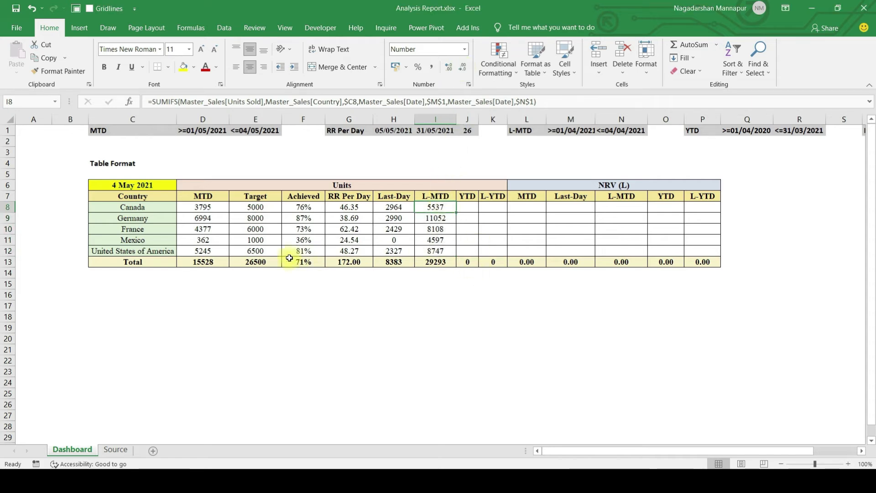
click(436, 262)
click(207, 263)
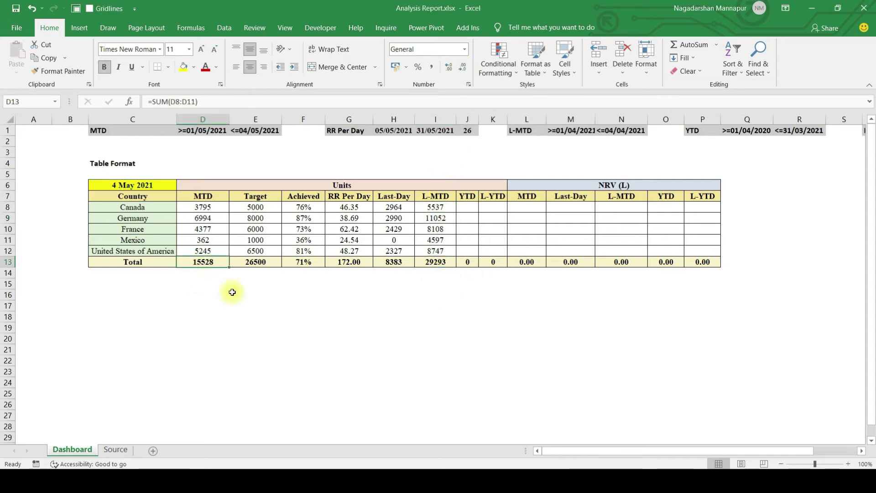
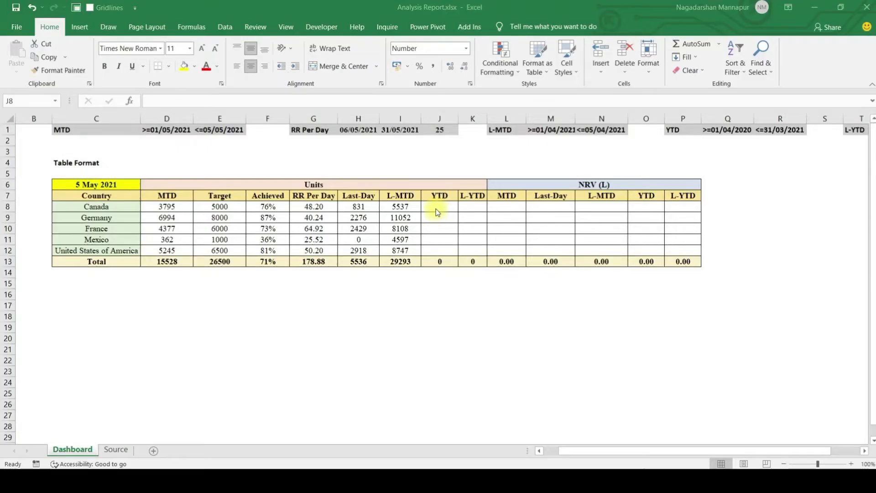
- Check the YTD date criteria in Q1:R1 and copy the L-MTD formulas from I8:I12 into the Units YTD column starting at J8
click(438, 207)
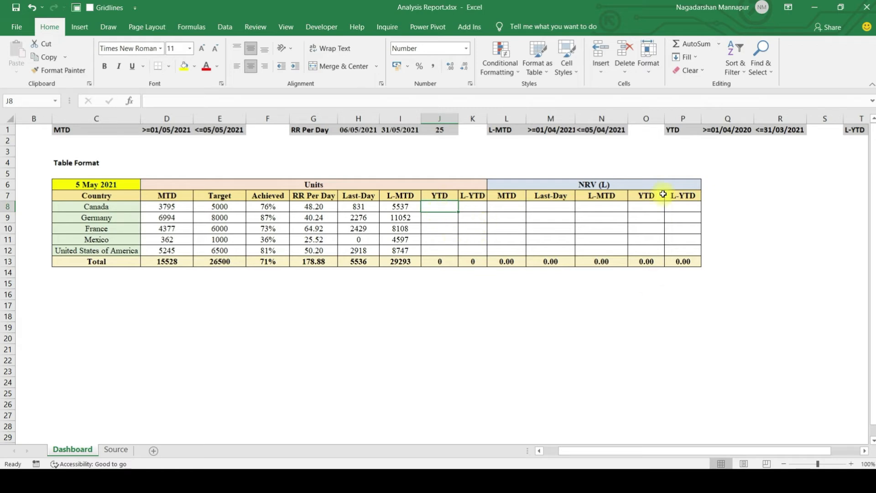
drag(725, 152, 849, 151)
click(722, 129)
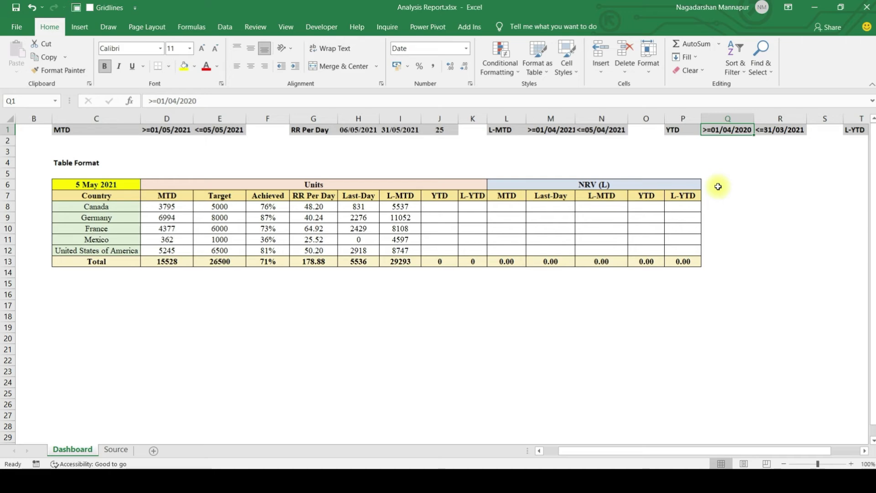
click(439, 207)
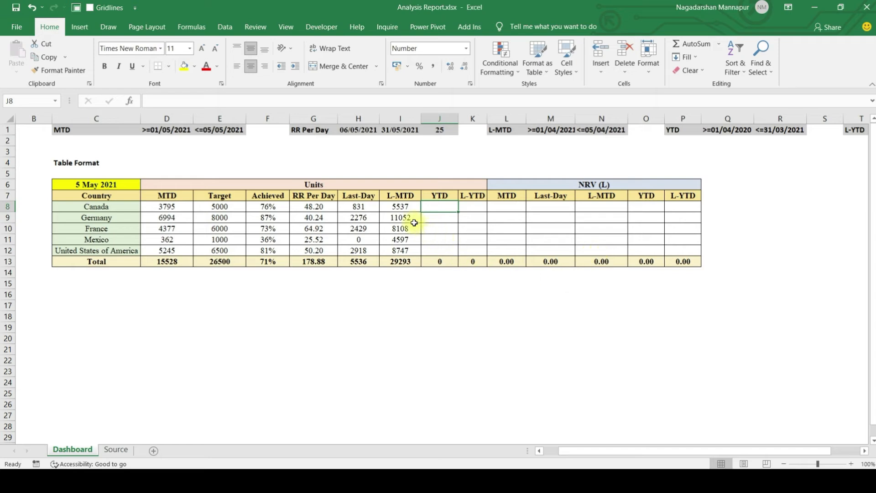
drag(402, 206, 406, 250)
key(ctrl+c)
click(442, 210)
key(ctrl+v)
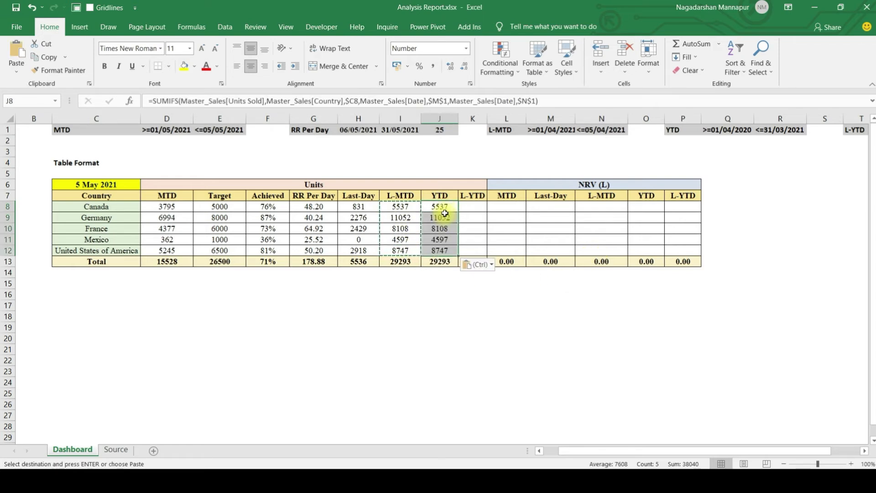
- Point the date criteria of the YTD formula in J8 at $Q$1 and $R$1
click(546, 102)
drag(612, 133, 787, 132)
drag(575, 132, 714, 132)
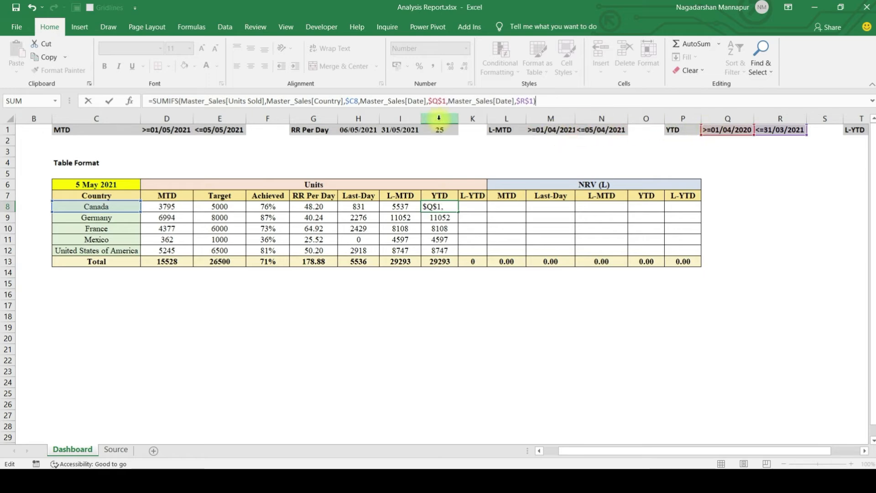
key(ctrl+Return)
- Fill the YTD units formula in J8 down through J12
key(shift+Down)
key(shift+Down)
key(shift+Down)
key(shift+Down)
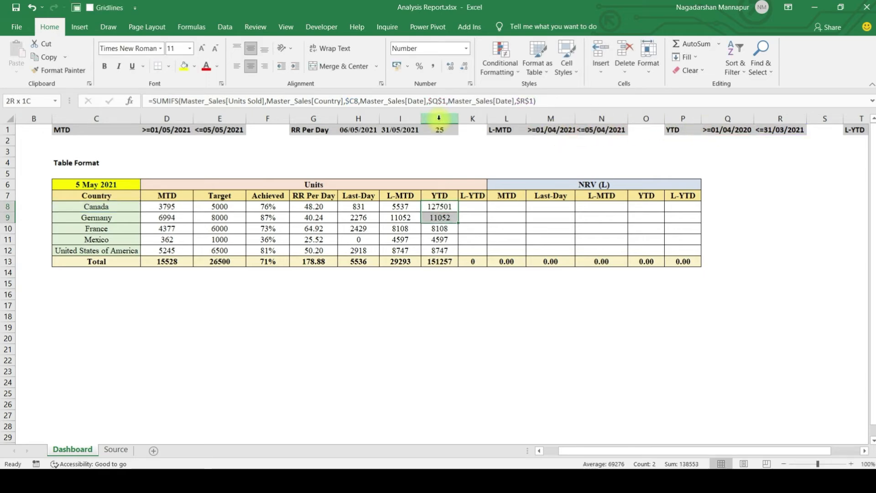
key(ctrl+d)
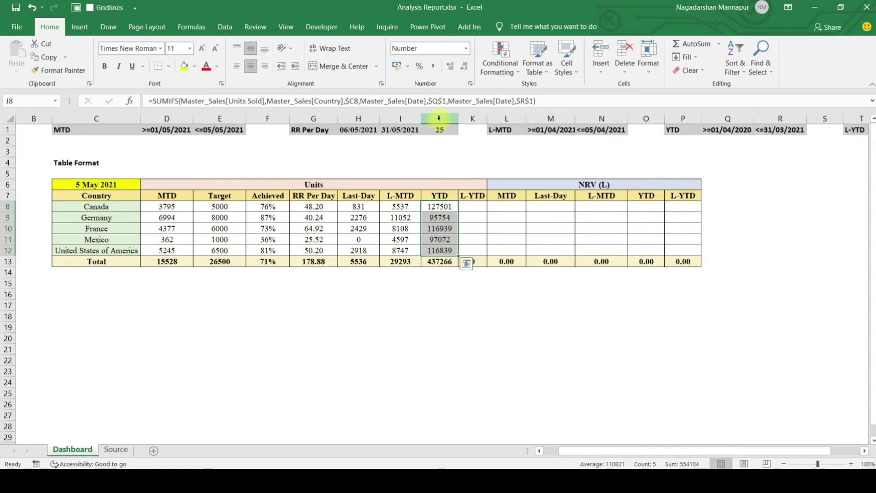
key(shift+Up)
key(shift+Up)
key(shift+Up)
key(shift+Up)
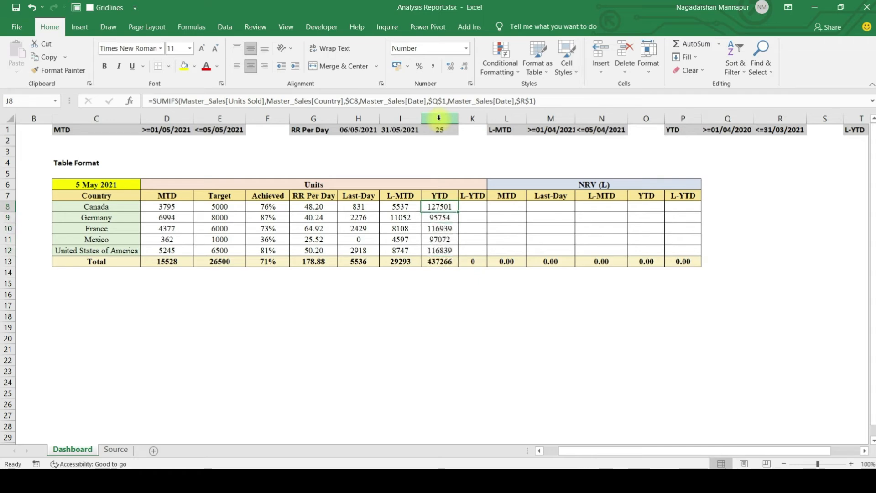
- Copy the YTD formulas from J8:J12 into the Units L-YTD column starting at K8
key(shift+Down)
key(shift+Down)
key(shift+Down)
key(shift+Down)
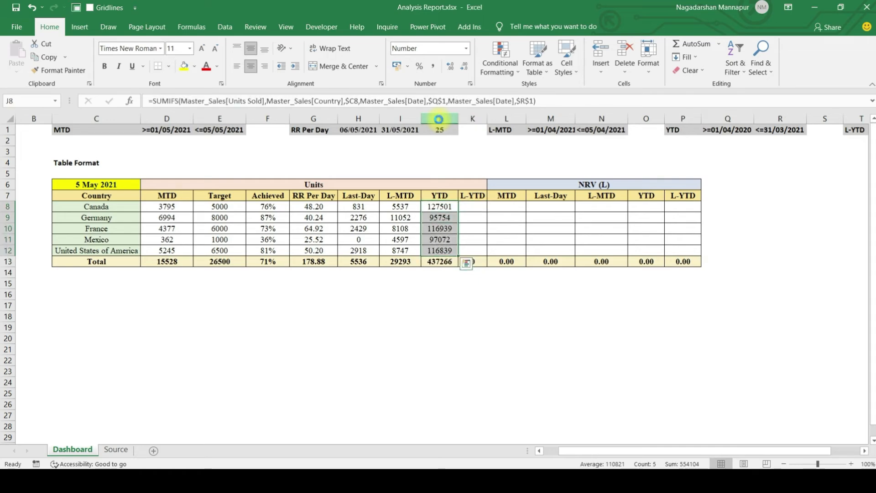
key(ctrl+c)
key(Right)
key(ctrl+v)
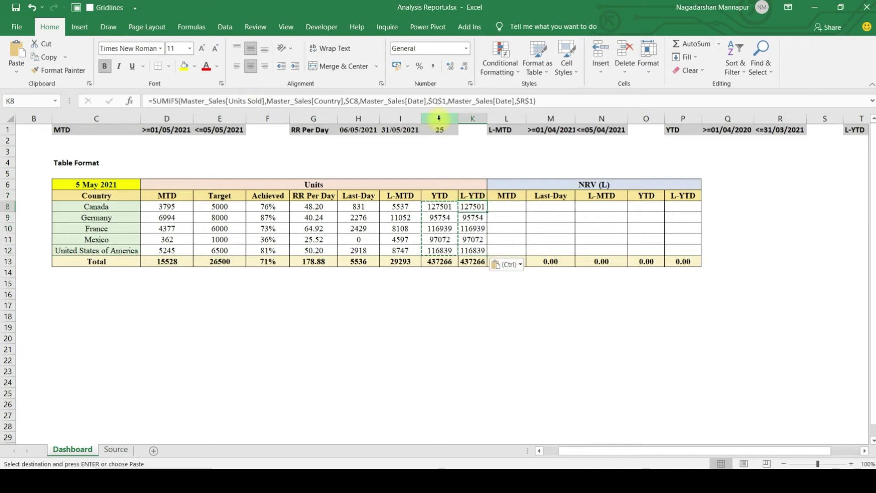
- Point the date criteria of the L-YTD formula in K8 at $U$1 and $V$1
key(Escape)
key(F2)
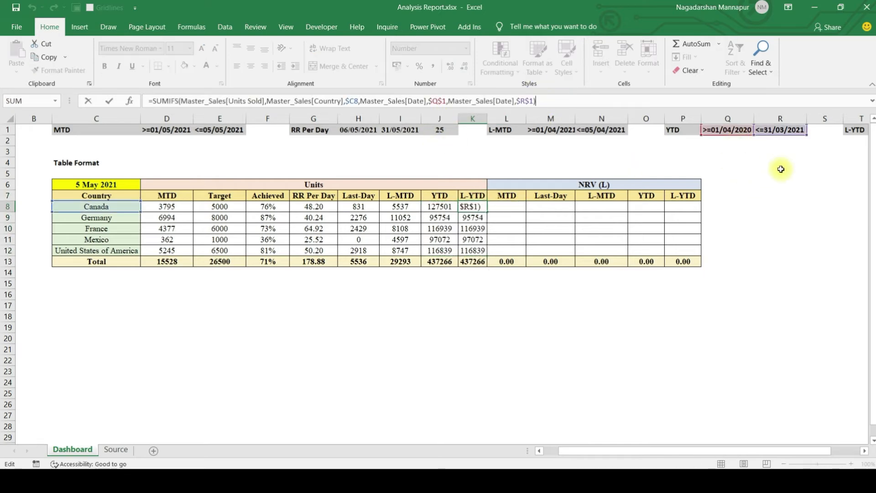
drag(804, 136, 673, 123)
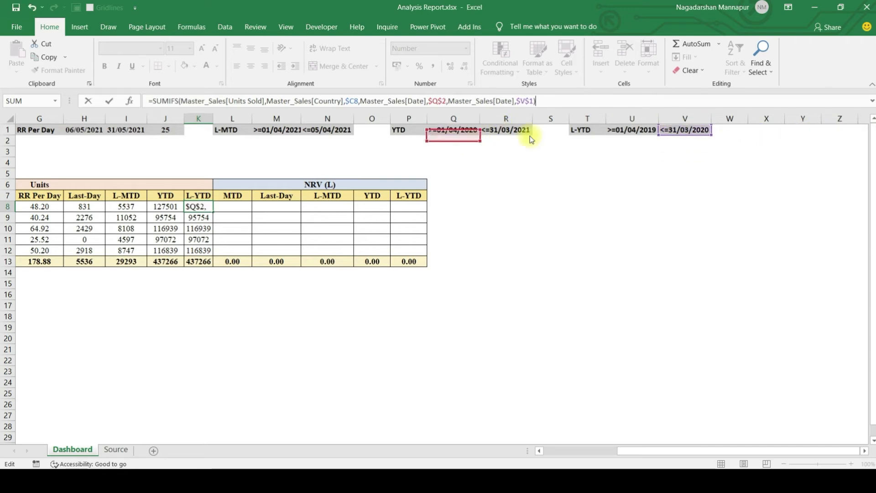
click(628, 135)
key(Return)
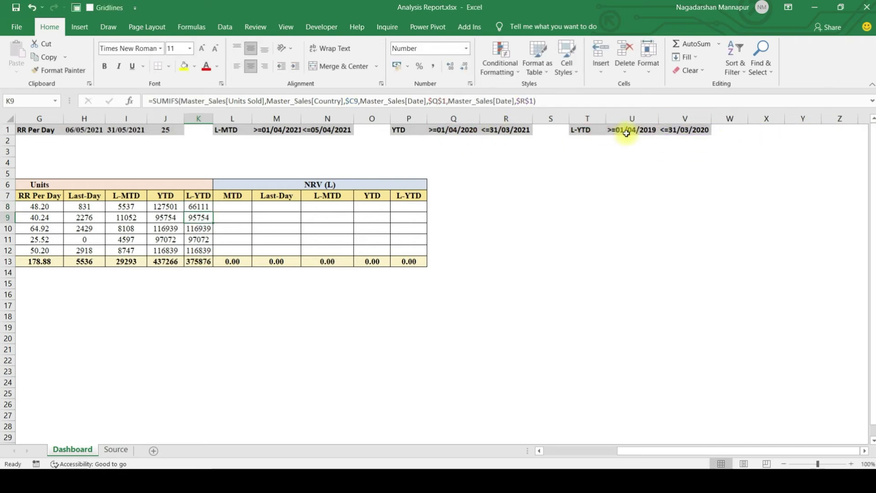
- Copy the L-YTD formula from K8 down through K12 and select L8, Canada's NRV MTD cell
key(Up)
key(ctrl+c)
key(shift+Down)
key(shift+Down)
key(shift+Down)
key(shift+Down)
key(ctrl+v)
key(Home)
key(Up)
key(Up)
key(Right)
key(Right)
key(Right)
key(Right)
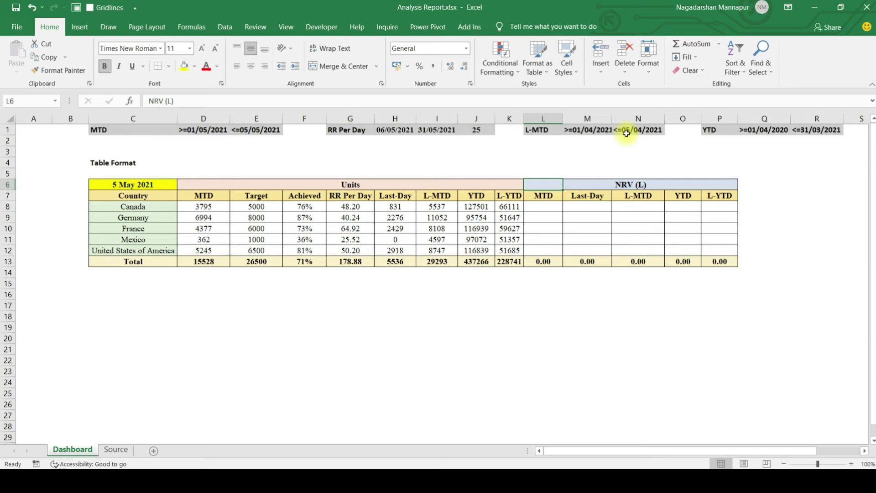
key(Down)
key(Down)
text(=sumifs)
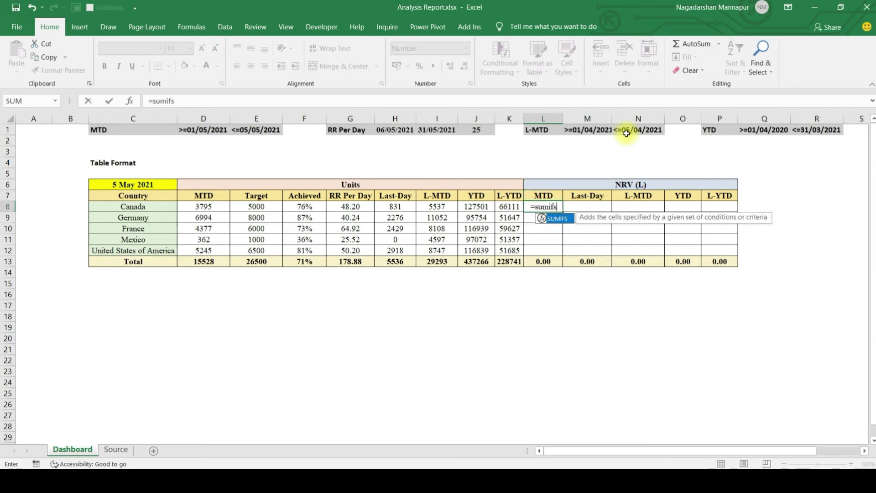
key(Tab)
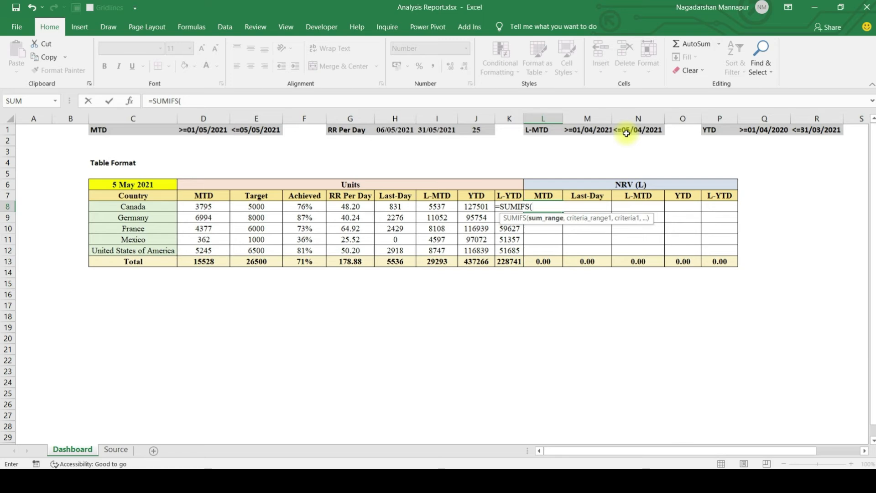
key(Escape)
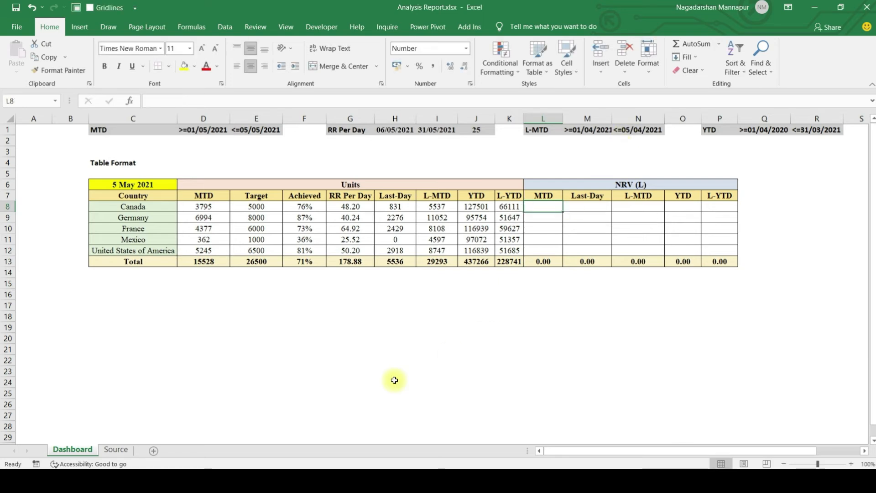
- Check the Sales column on the Source sheet and start a SUMIFS formula on the Master_Sales table in Dashboard cell L8
click(119, 450)
click(485, 118)
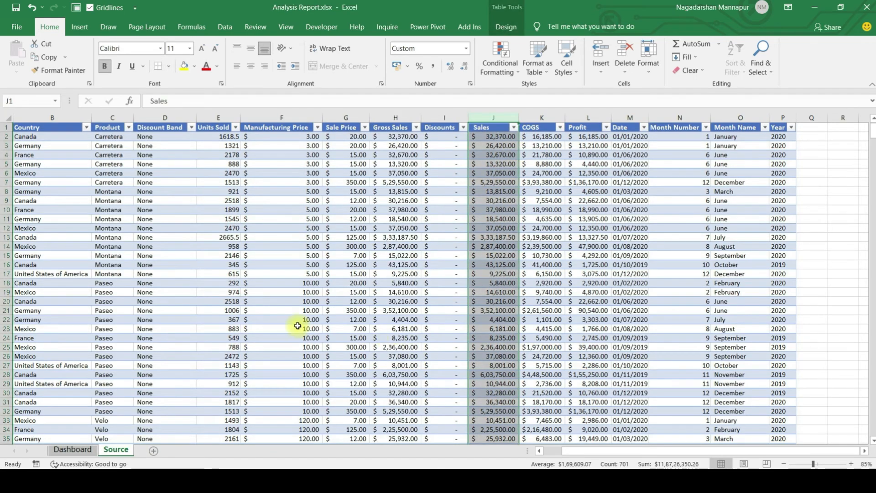
click(73, 450)
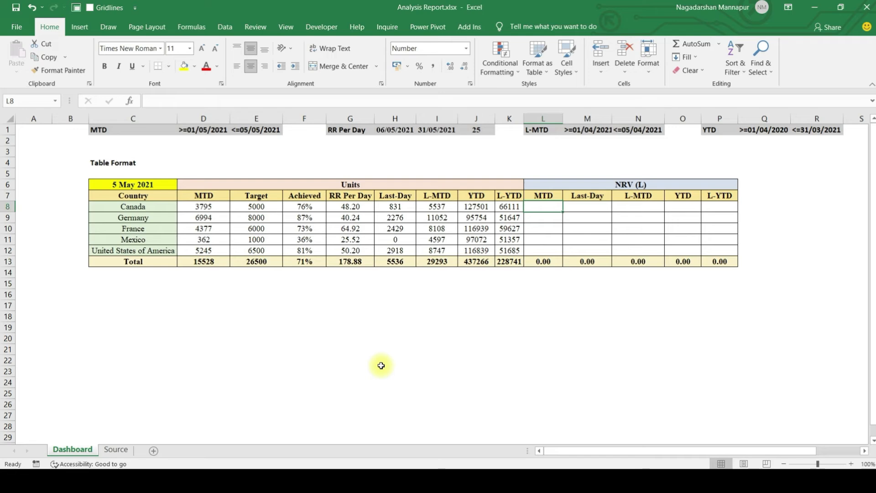
text(=sumifs)
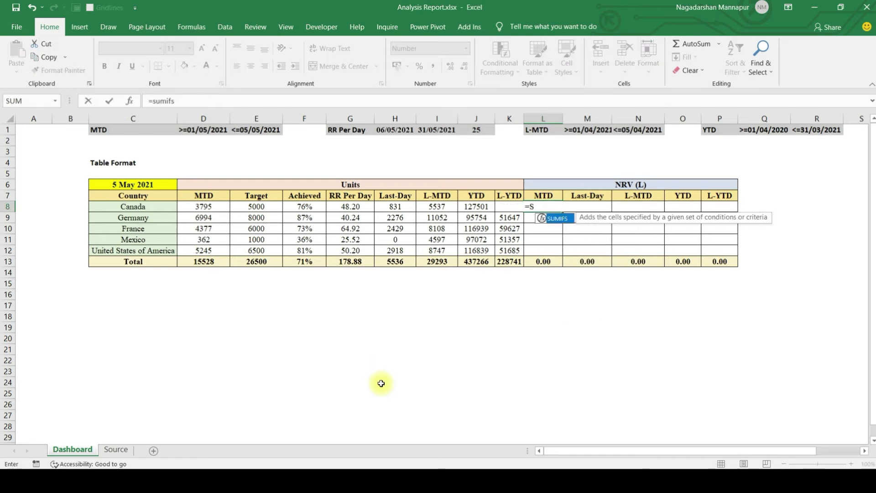
key(Tab)
text(mast)
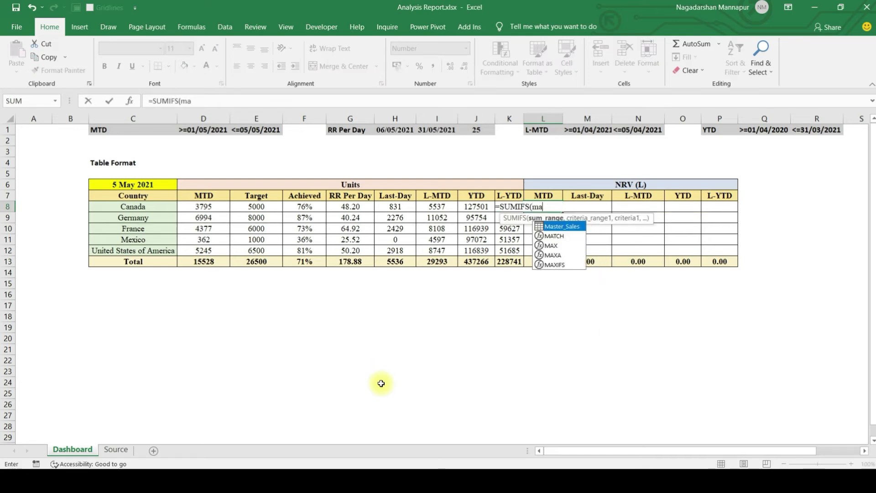
key(Tab)
text([)
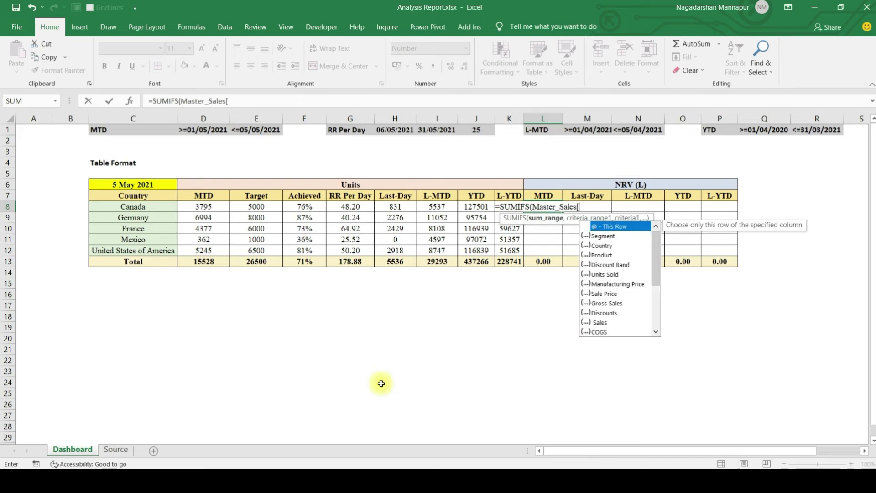
- Set the sum range of the L8 SUMIFS formula to the Sales column of Master_Sales
text(sa)
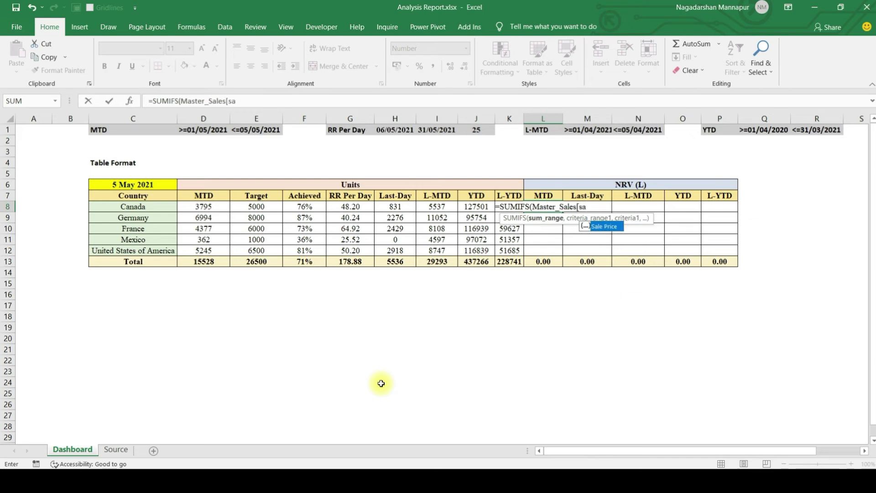
key(BackSpace)
key(BackSpace)
key(Down)
key(Down)
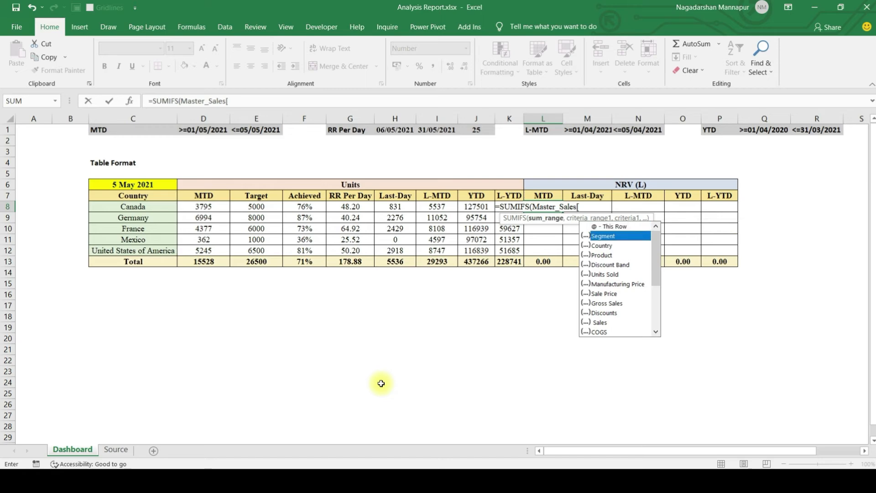
key(Down)
key(Down)
key(Down)
key(Down)
key(Down)
key(Down)
key(Down)
key(Down)
key(Tab)
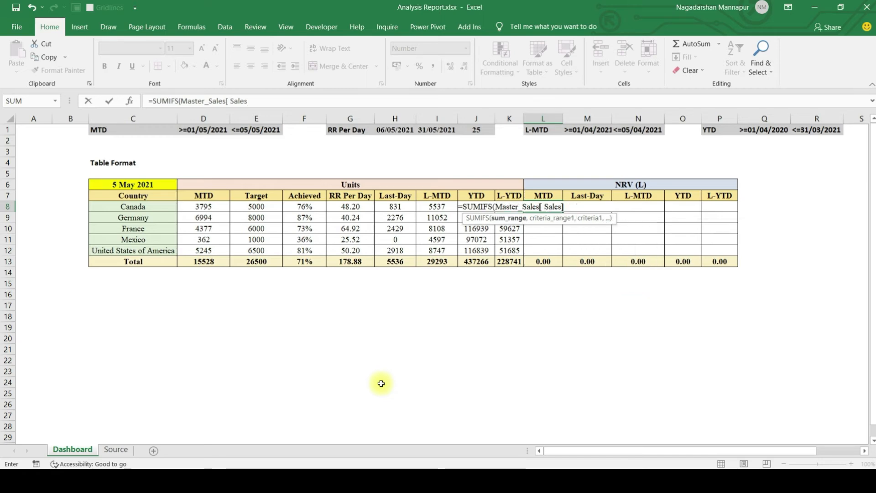
text(,)
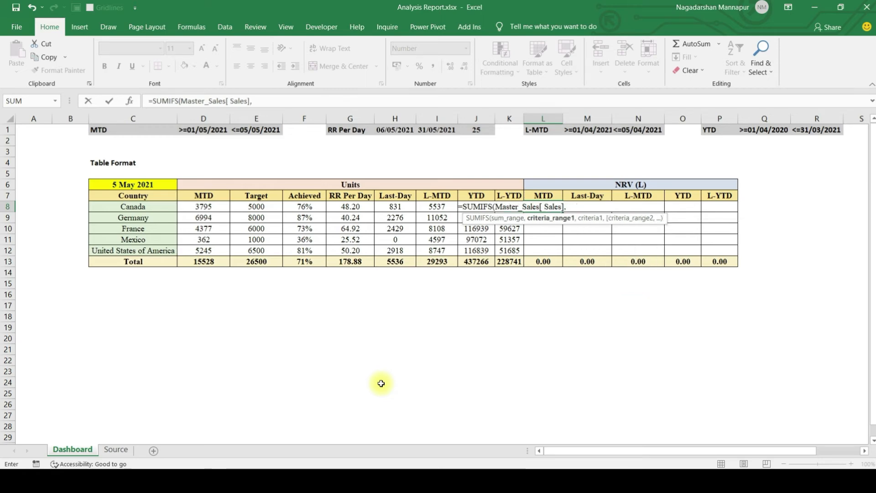
- Add Master_Sales[Country] as the first criteria range in the L8 formula, with $C8 as its criterion
text(Master_Sales[)
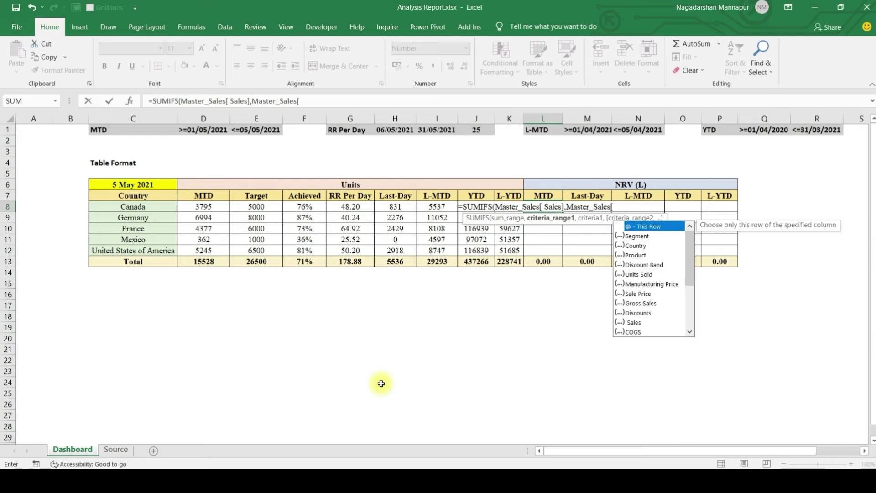
key(Down)
key(Down)
key(Tab)
text(],)
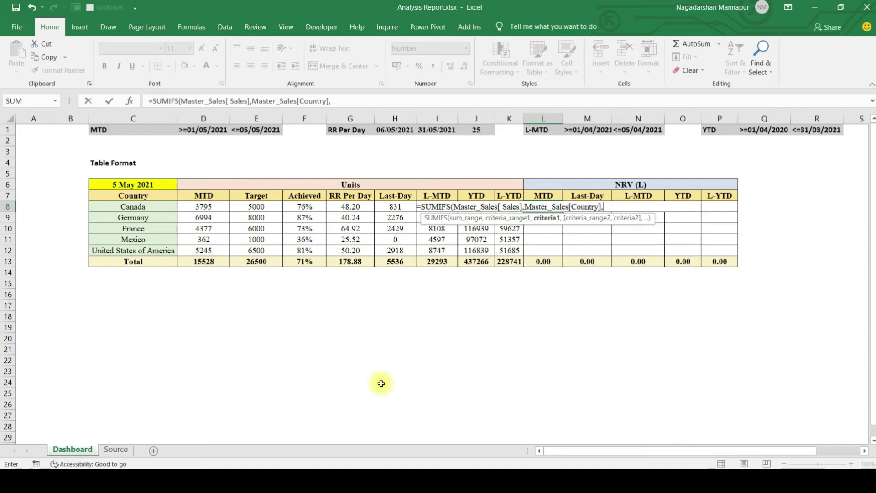
click(132, 211)
key(F4)
key(F4)
key(F4)
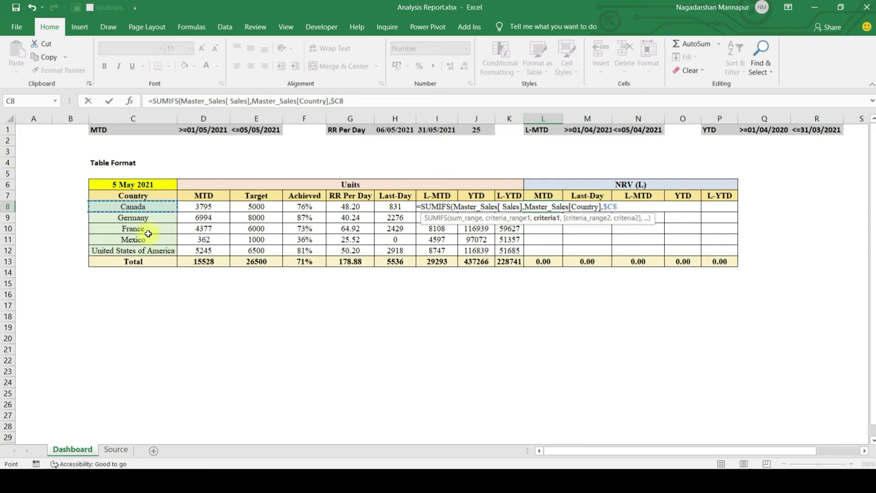
text(,)
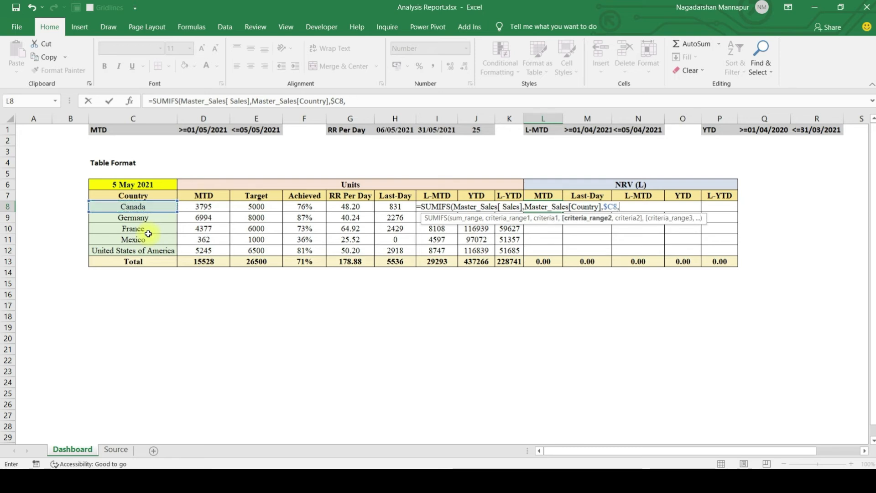
- Add Master_Sales[Date] as the second criteria range in the L8 formula, with $D$1 as the start-date criterion
text(mas)
key(Tab)
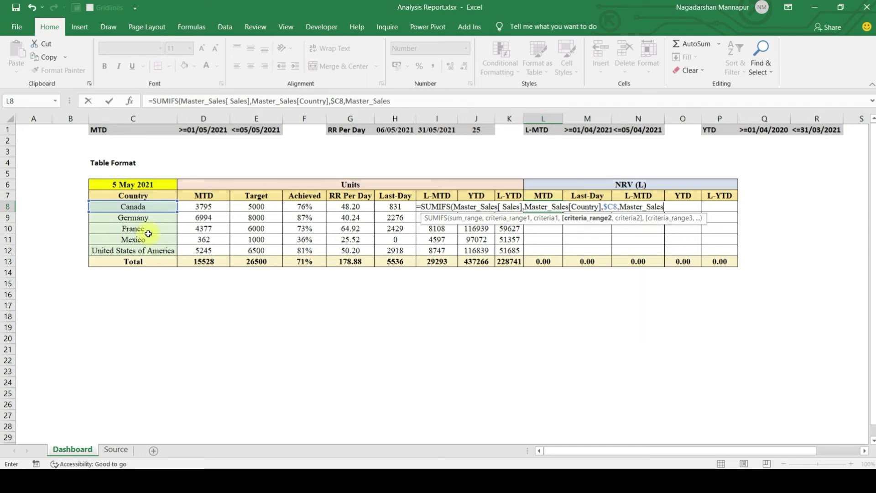
text([da)
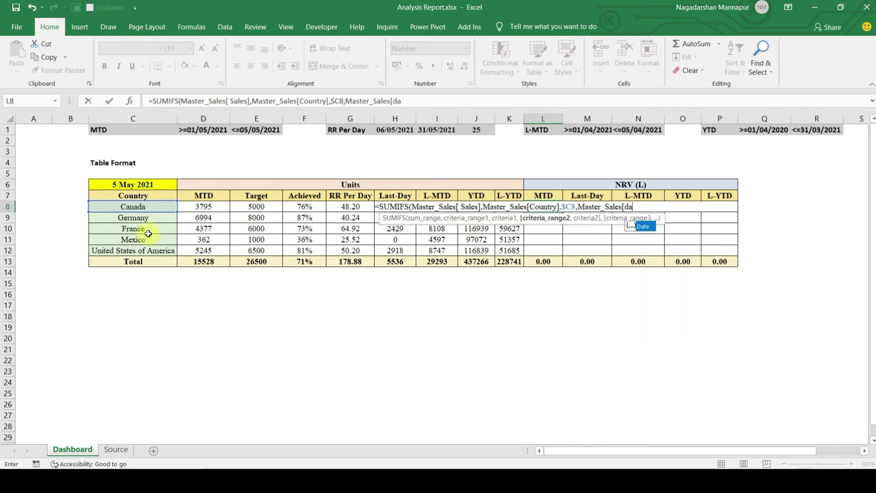
key(Tab)
text(],)
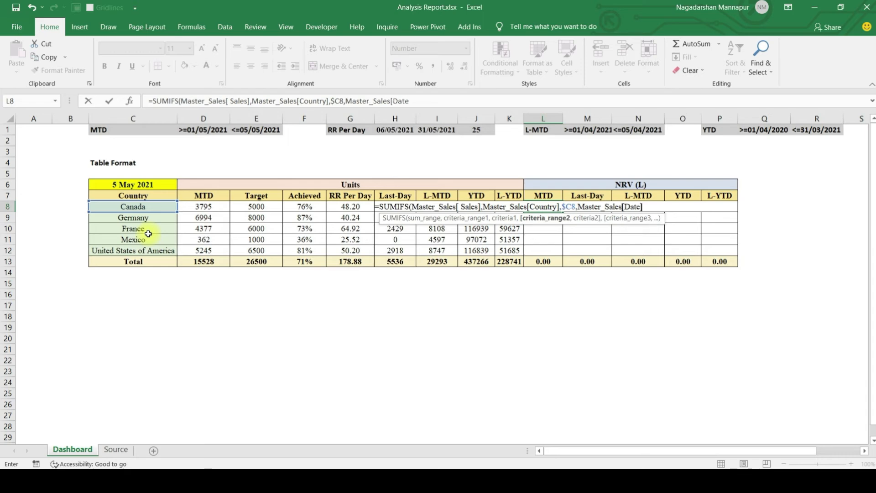
click(194, 130)
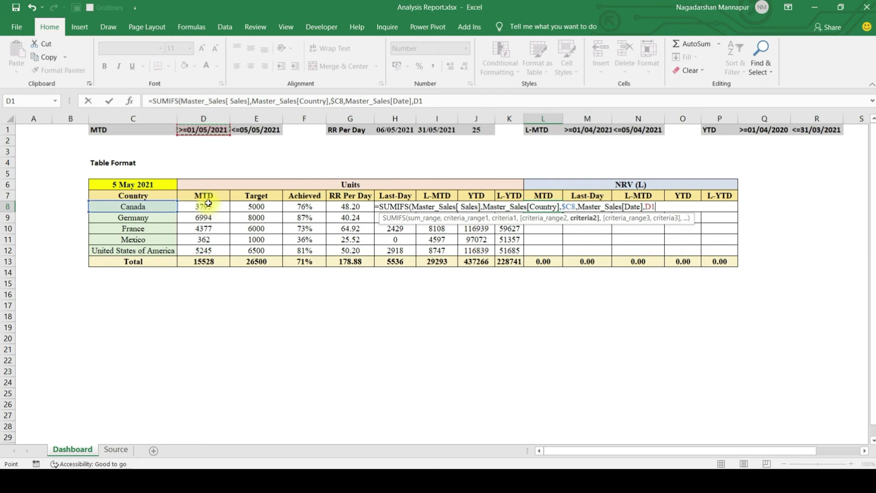
key(F4)
text(,)
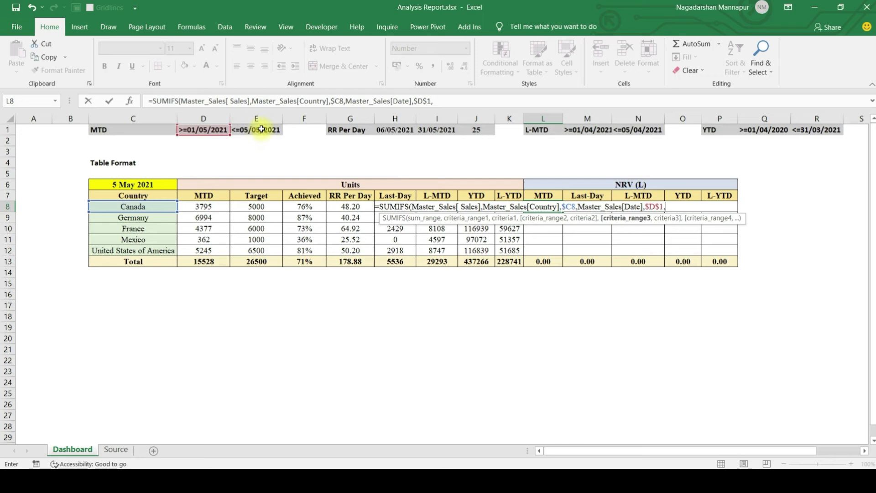
- Add Master_Sales[Date] with the end-date criterion $E$1 and complete the NRV MTD formula in L8
text(Master_Sales[Date)
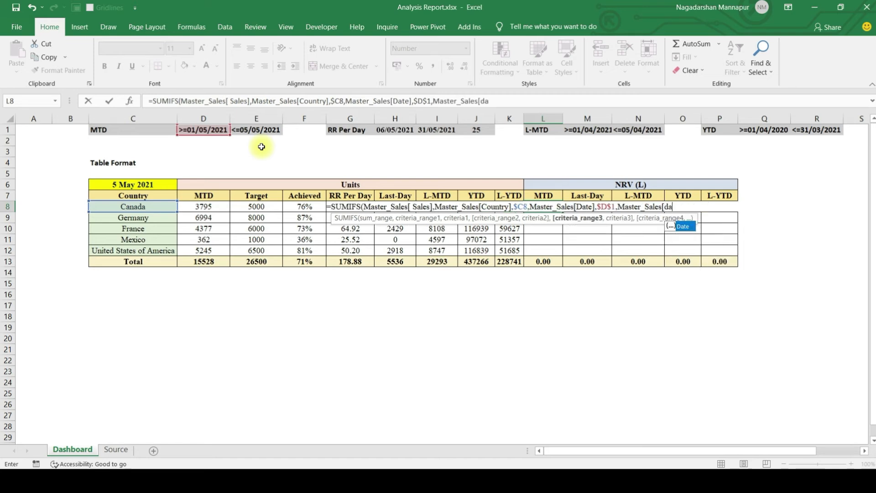
text(],)
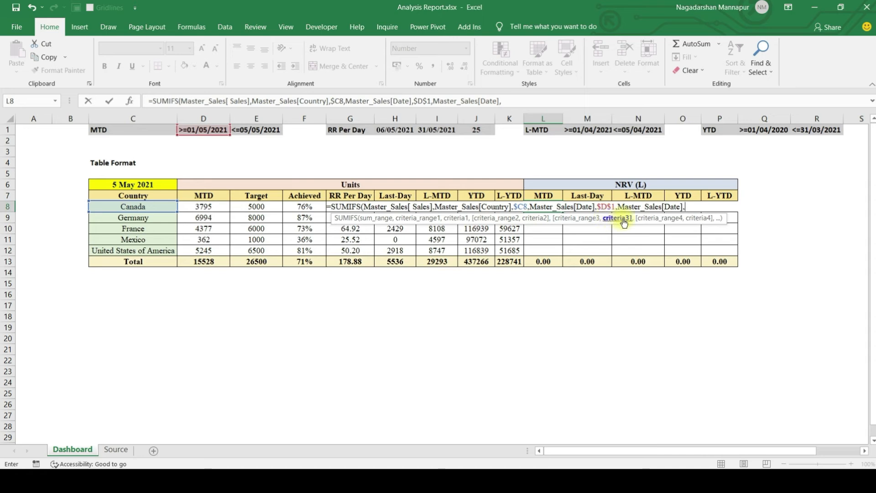
click(262, 131)
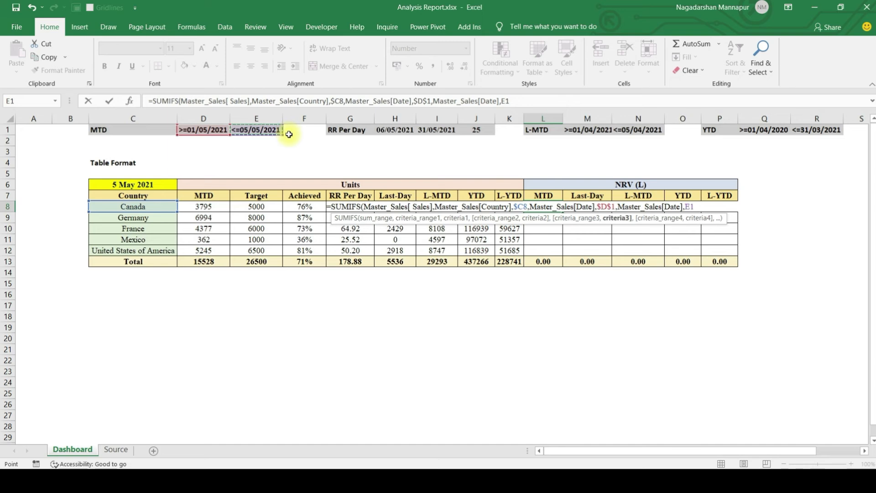
key(F4)
text())
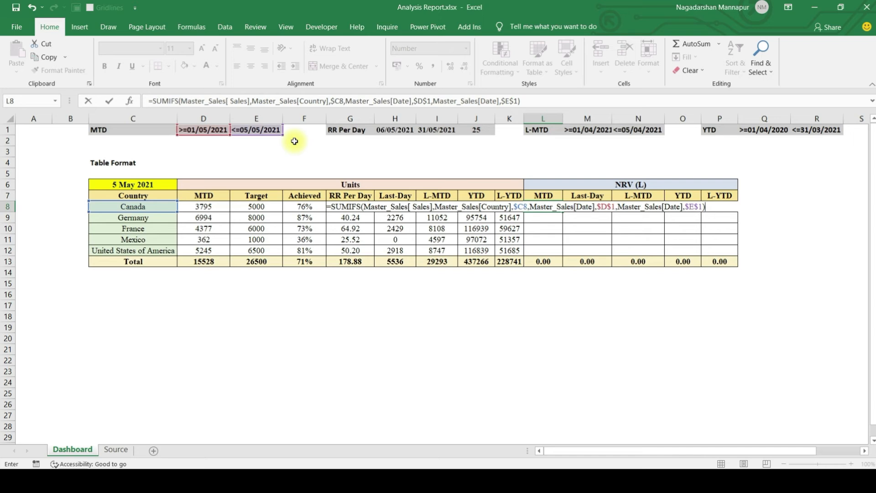
key(ctrl+Return)
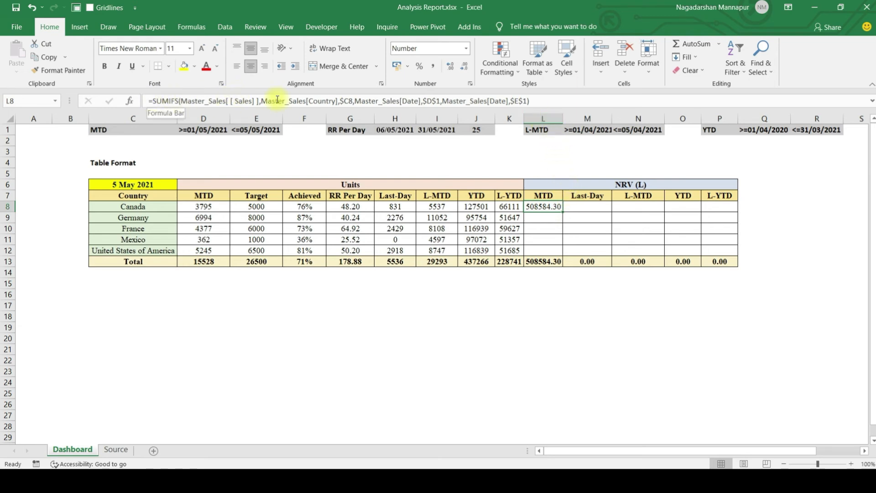
- Divide the SUMIFS result in L8 by 100000 to express NRV MTD in lakhs
click(543, 100)
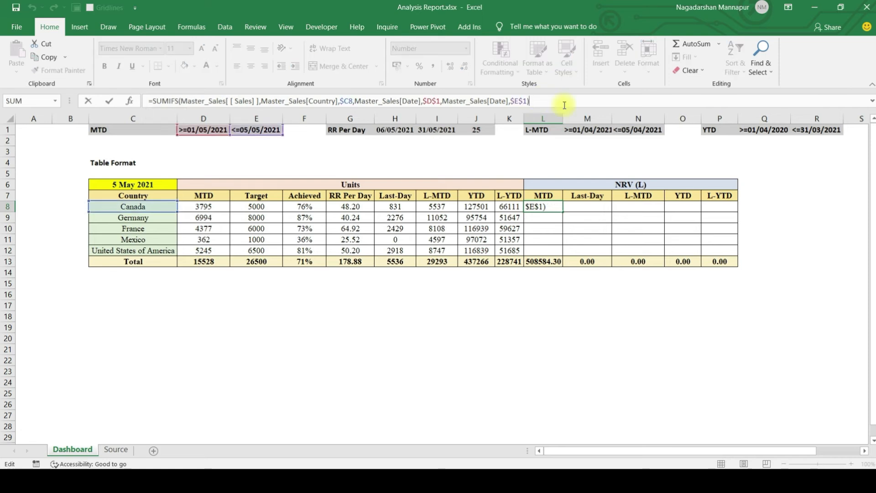
text(/100000)
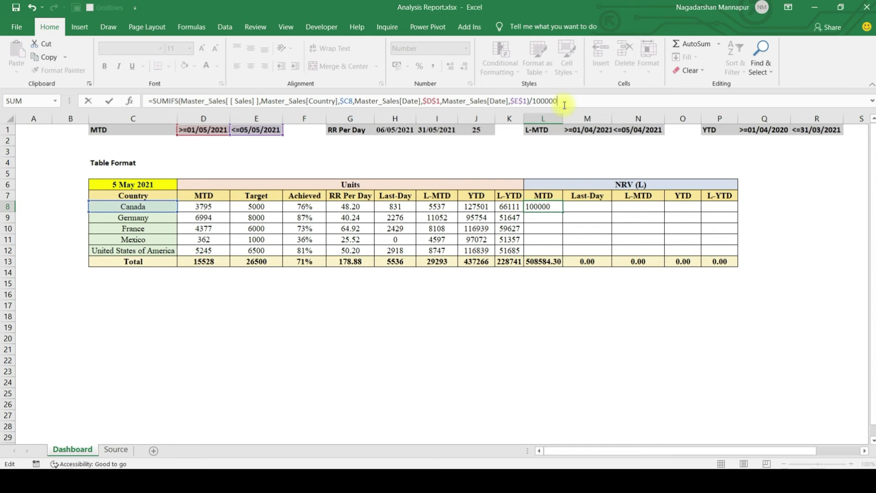
key(ctrl+Return)
- Fill the NRV MTD formula from L8 down the country rows to United States of America in L12
key(shift+Down)
key(shift+Down)
key(shift+Down)
key(shift+Down)
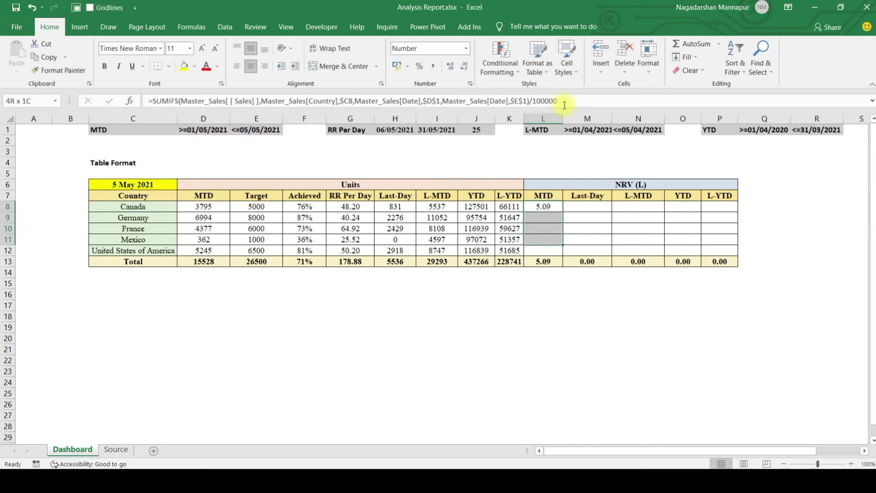
key(ctrl+d)
- Review the filled NRV MTD column and check the Total row formulas in L13 and D13
key(shift+Up)
key(shift+Up)
key(shift+Up)
key(shift+Up)
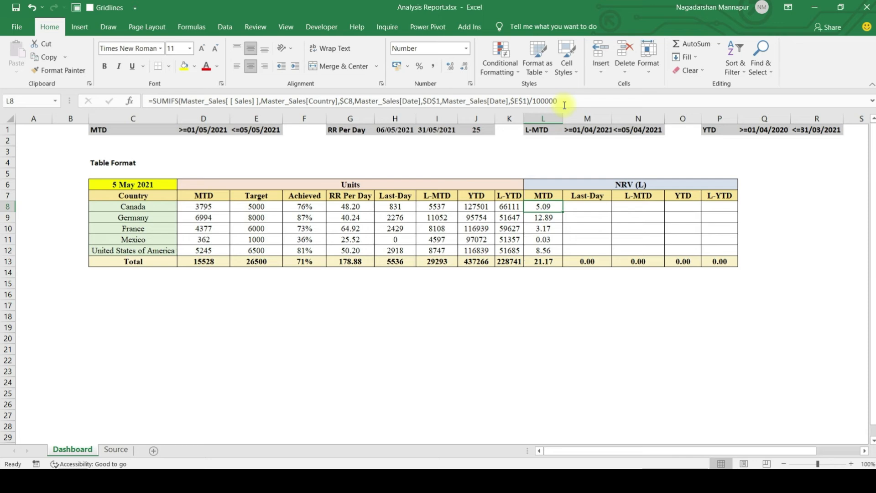
key(Down)
key(Down)
key(Down)
key(Down)
key(Down)
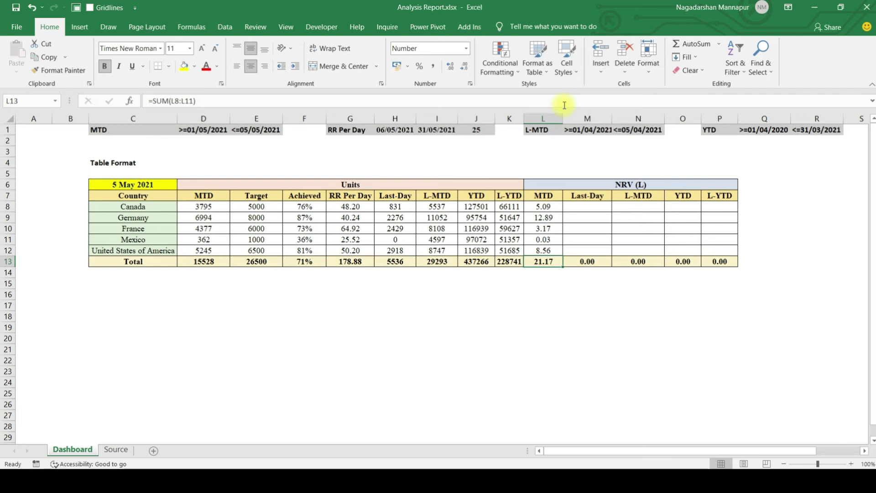
click(202, 263)
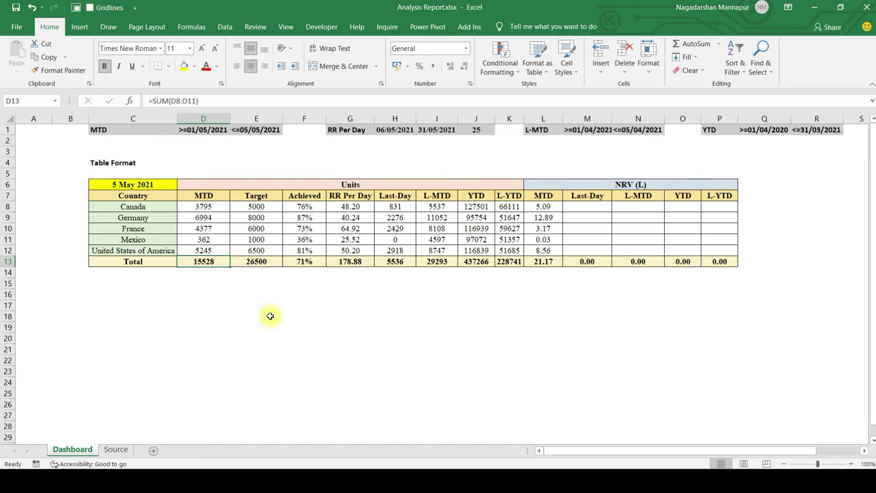
- Start a SUMIFS formula in the NRV Last-Day cell M8 with the Sales column of Master_Sales as the sum range
click(586, 209)
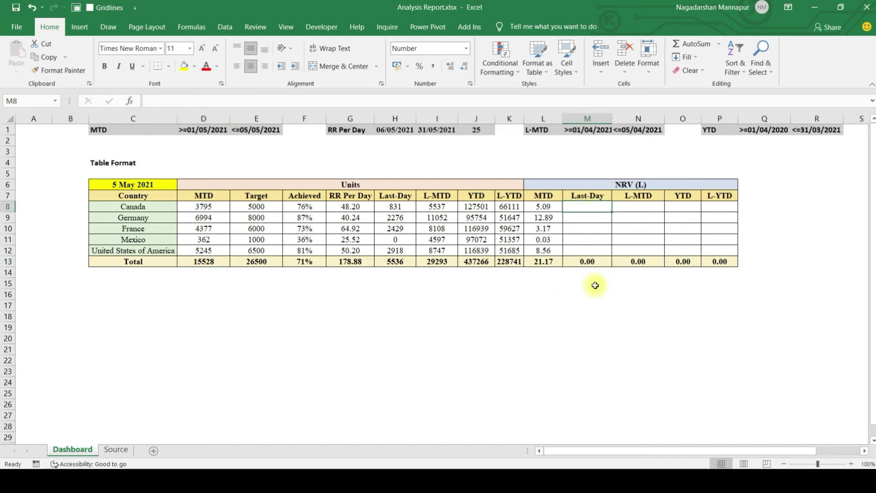
text(=sumifs)
key(Tab)
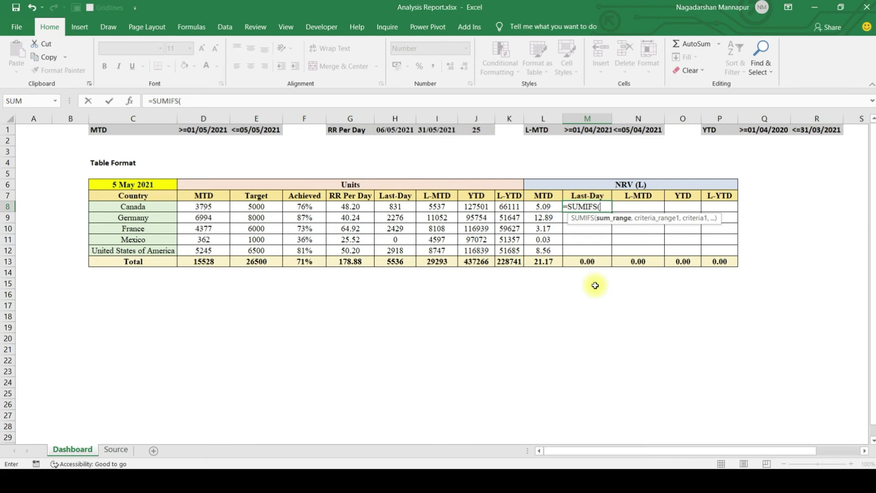
text(Master_Sales[s)
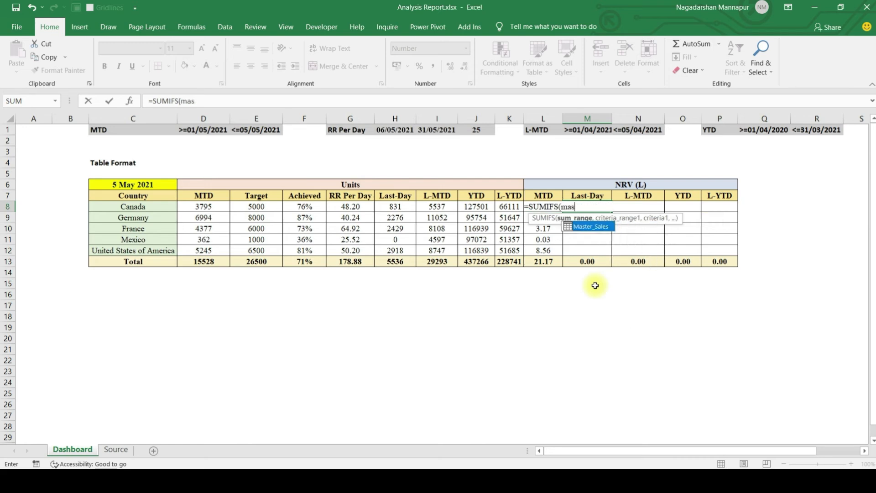
key(BackSpace)
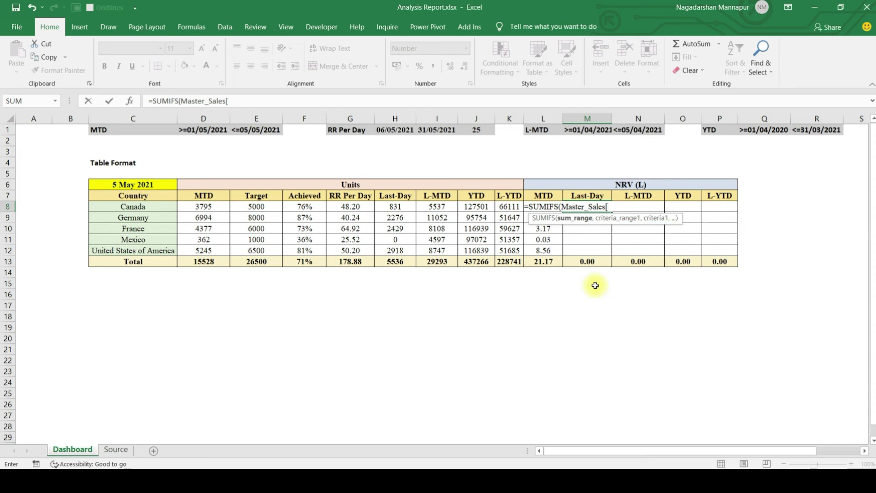
key(BackSpace)
key(Down)
key(Down)
key(Down)
key(Down)
key(Down)
key(Down)
key(Down)
key(Down)
key(Down)
key(Down)
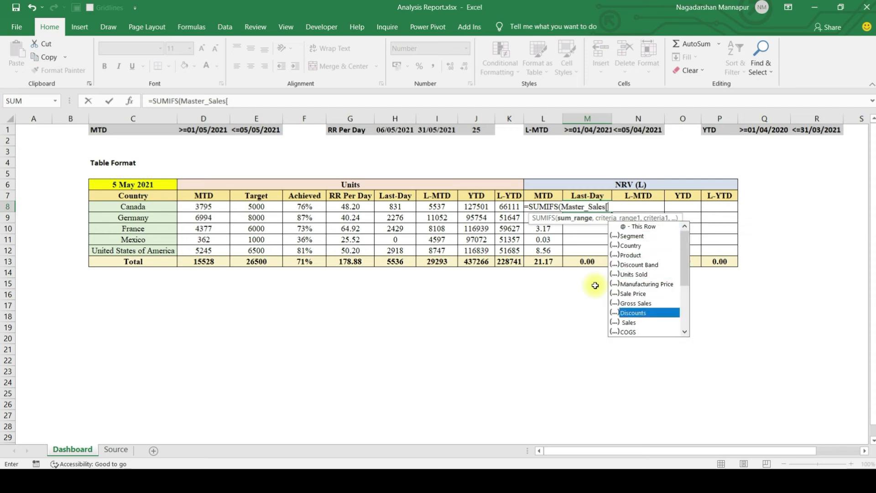
key(Tab)
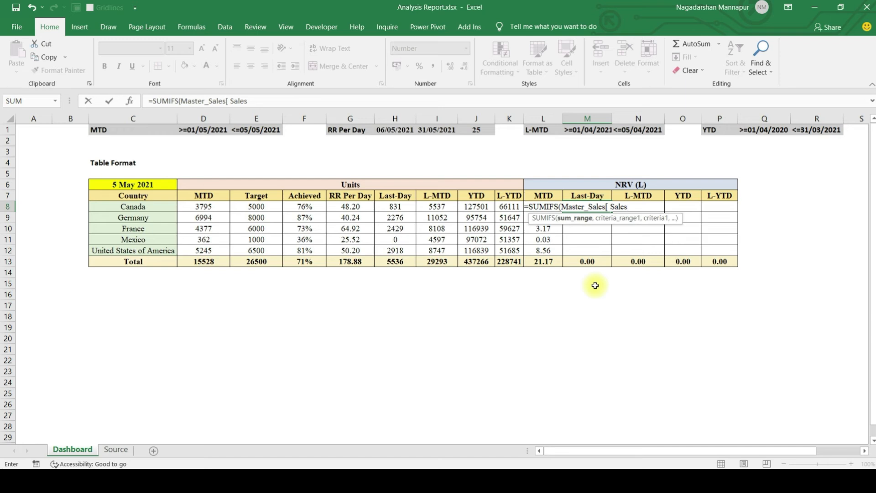
text(],)
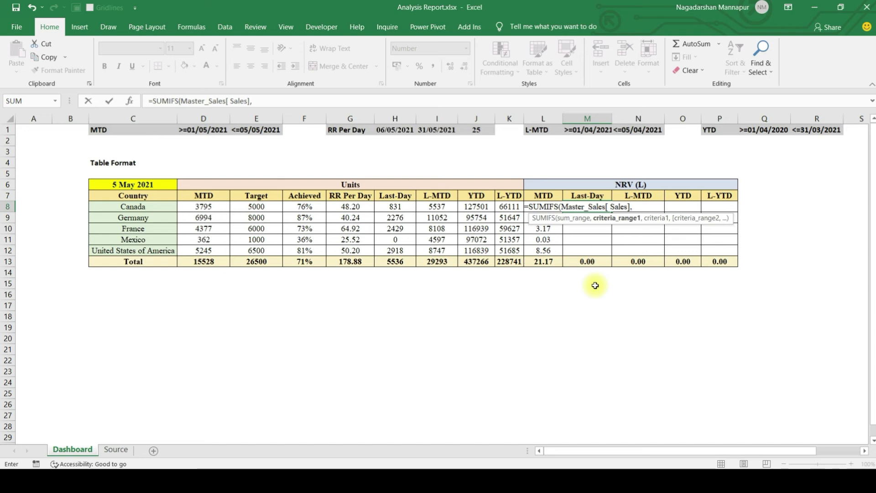
- Add Master_Sales[Country] as the first criteria range in the M8 formula, with $C8 as its criterion
text(Master_Sales[)
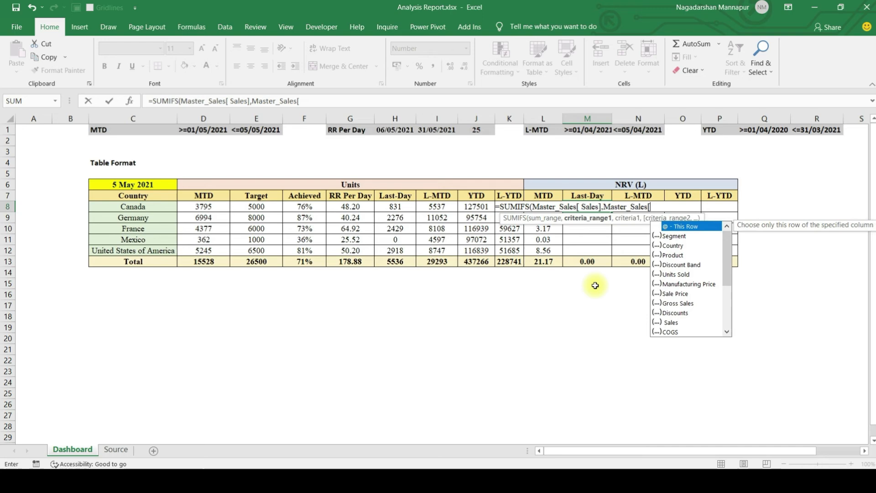
key(Down)
key(Down)
key(Tab)
text(],)
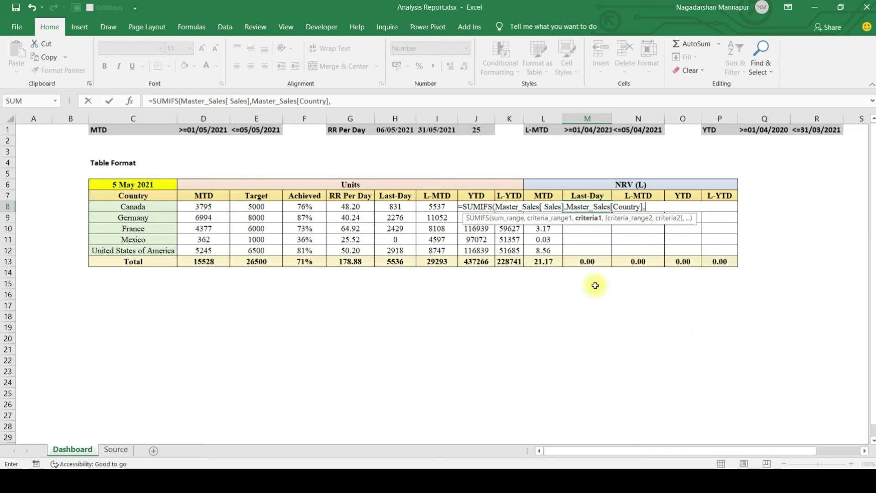
click(134, 207)
key(F4)
key(F4)
key(F4)
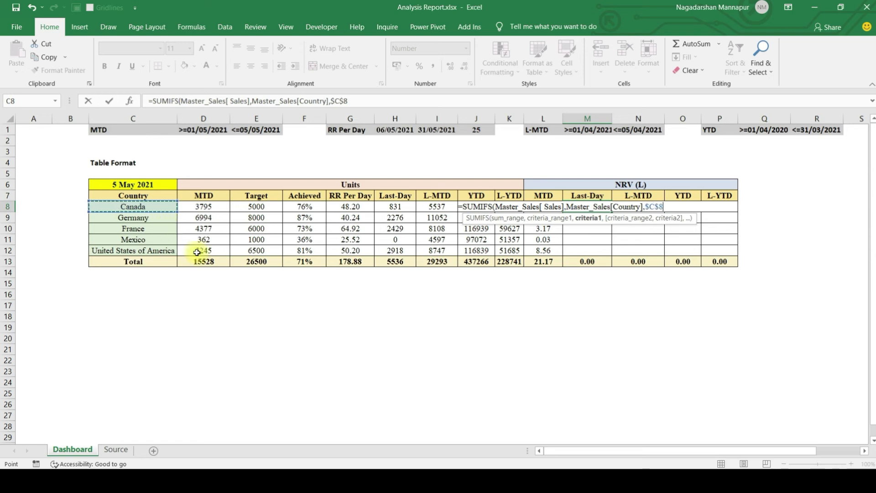
text(,)
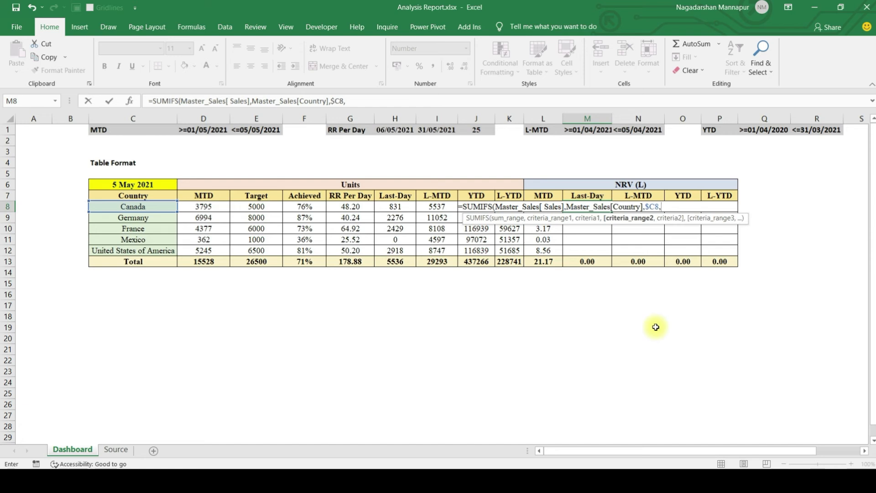
- Add Master_Sales[Date] as the second criteria range in the M8 formula, with TODAY()-1 as its criterion
text(m)
key(Tab)
text([da)
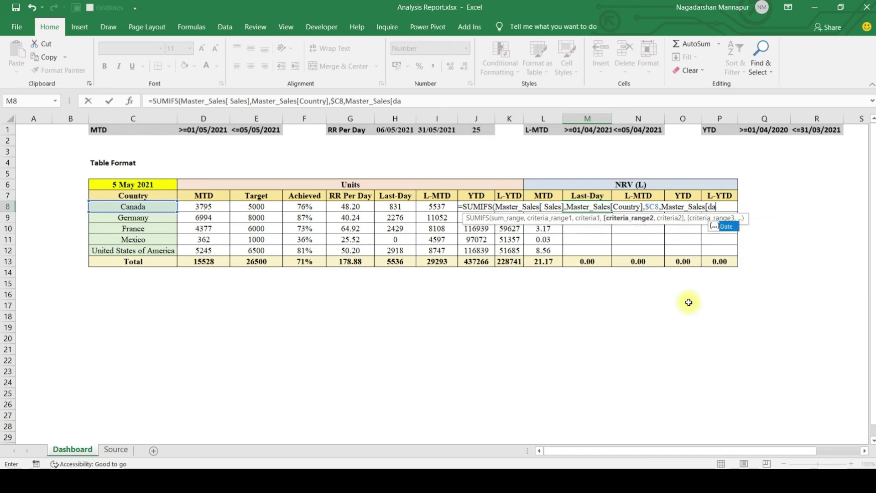
key(Tab)
text(],)
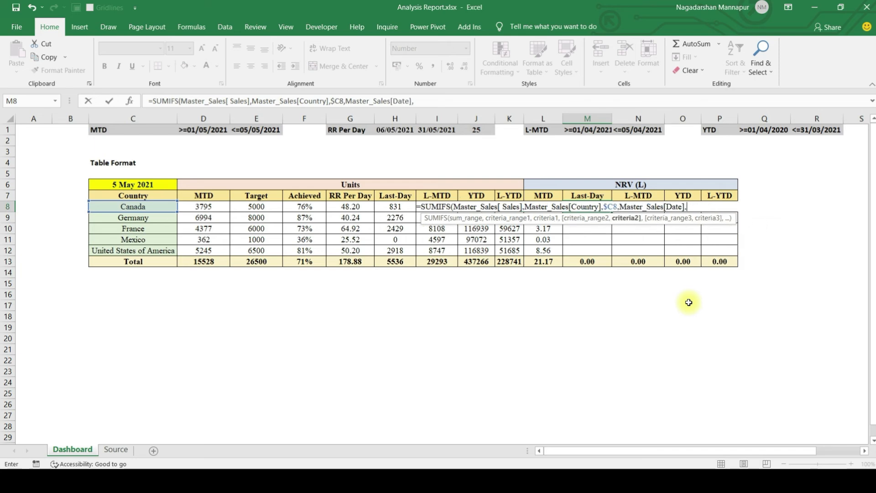
text(TODAY()
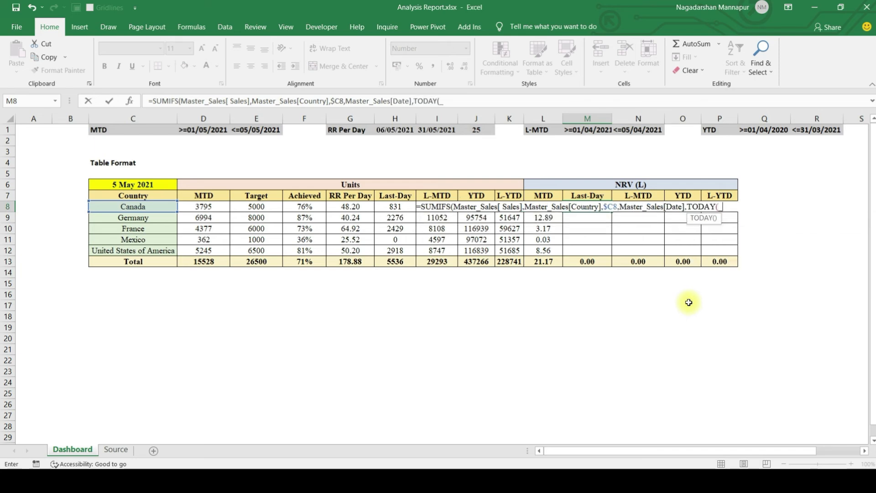
text()-1)
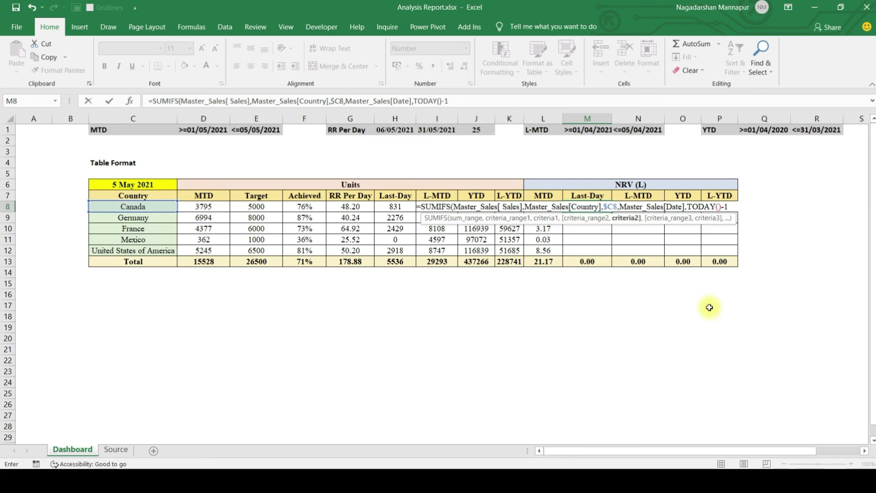
- Close the M8 SUMIFS formula, divide it by 100000 and enter it
text())
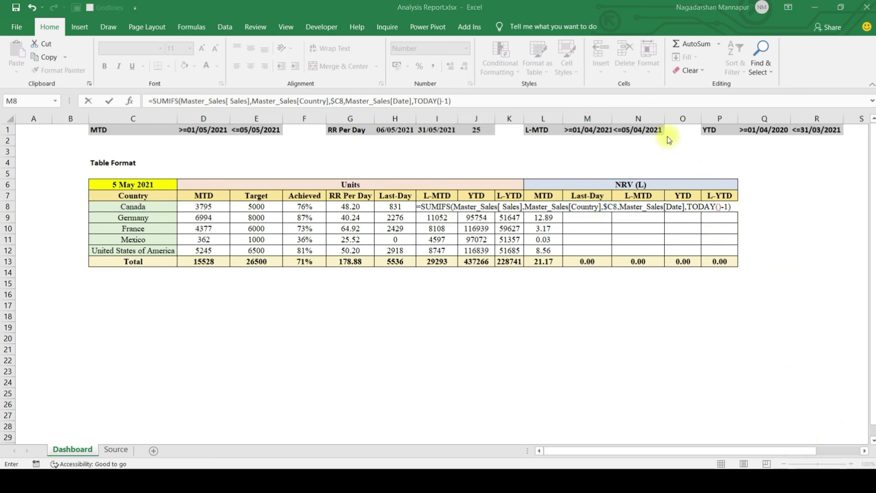
click(739, 209)
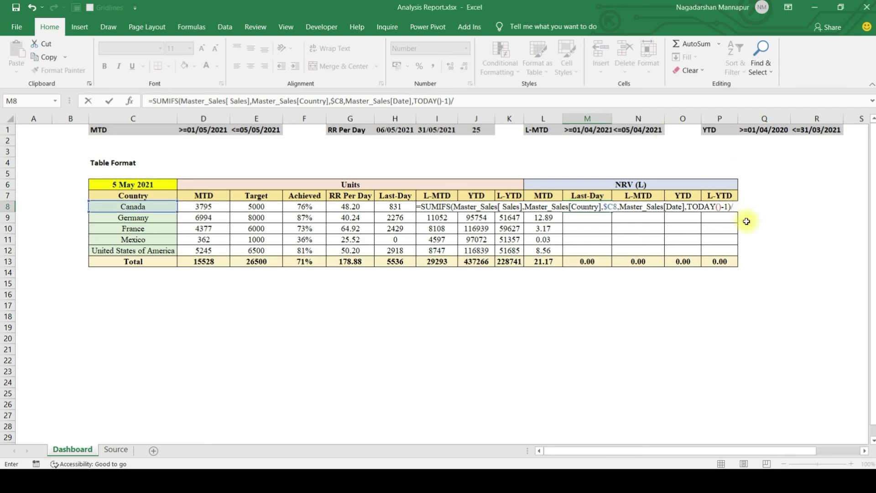
key(Return)
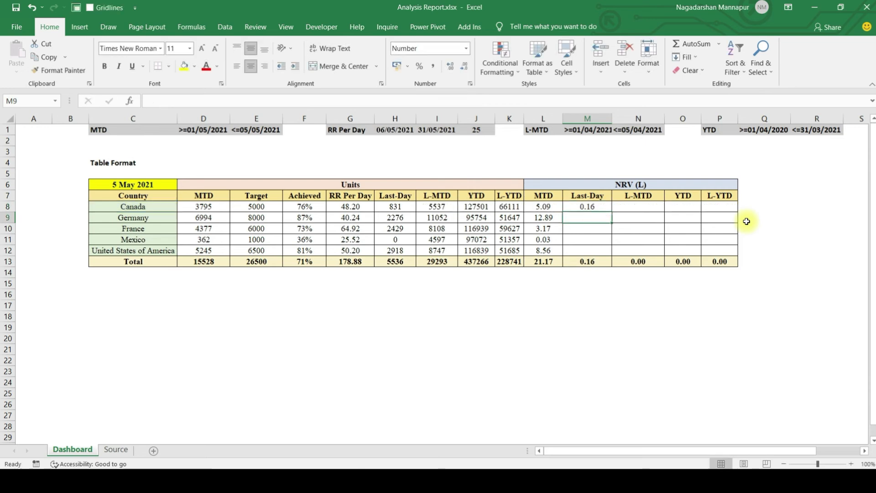
- Fill the NRV Last-Day formula from M8 down to M12 and compare Mexico's entry in M11 with its units in H11
click(589, 206)
drag(612, 211, 609, 251)
click(587, 240)
click(395, 240)
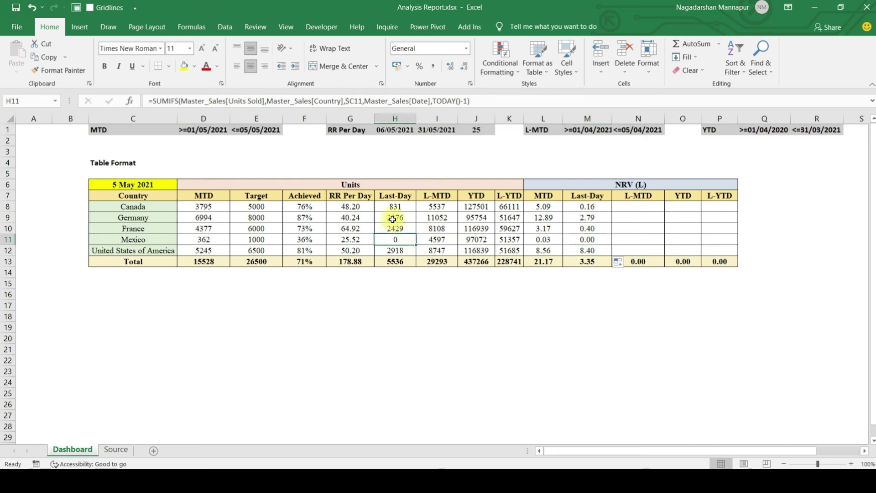
click(599, 240)
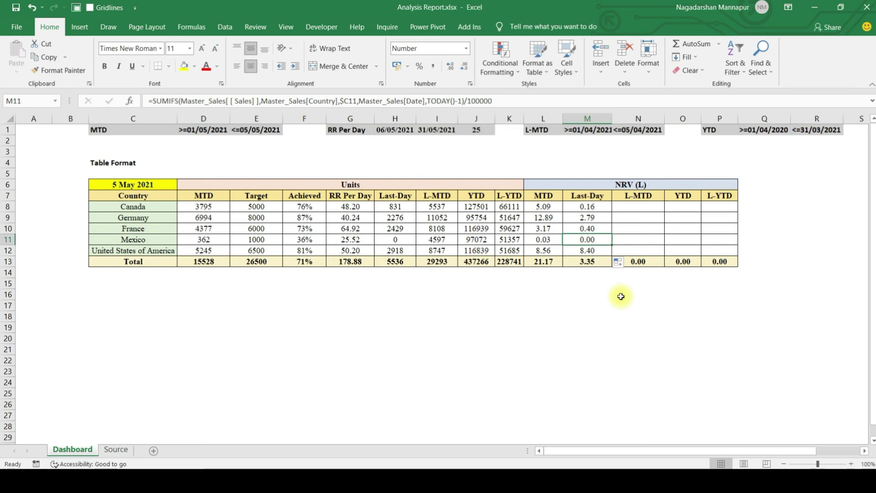
- Start a SUMIFS formula in the NRV L-MTD cell N8 with the Sales column of Master_Sales as the sum range
click(632, 207)
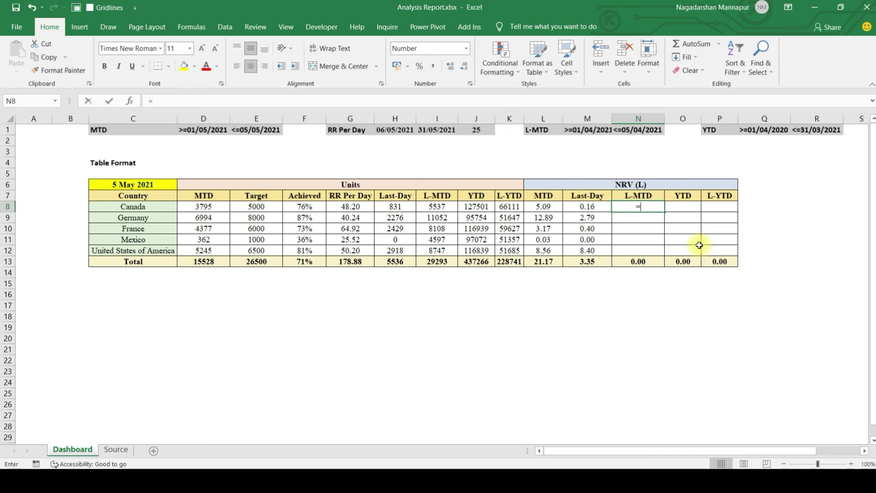
text(=sumifs)
key(Tab)
text(mas)
key(Tab)
text([)
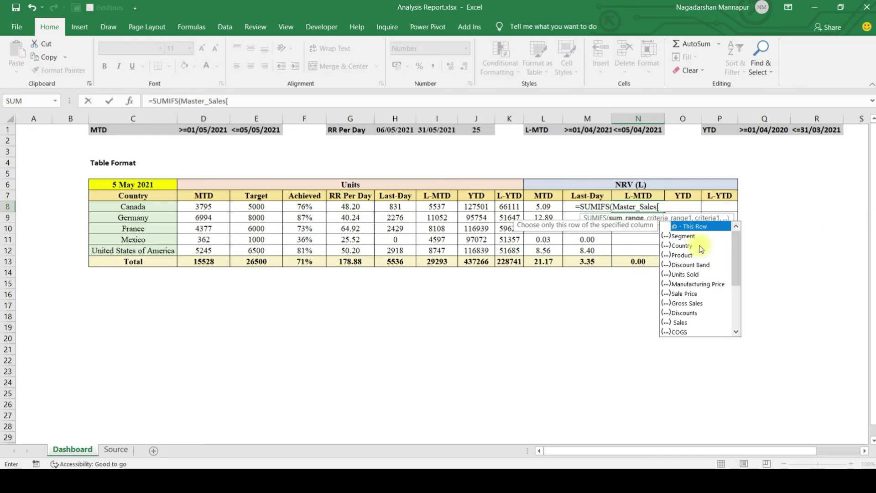
key(Down)
key(Down)
key(Down)
key(Down)
key(Down)
key(Down)
key(Down)
key(Down)
key(Down)
key(Down)
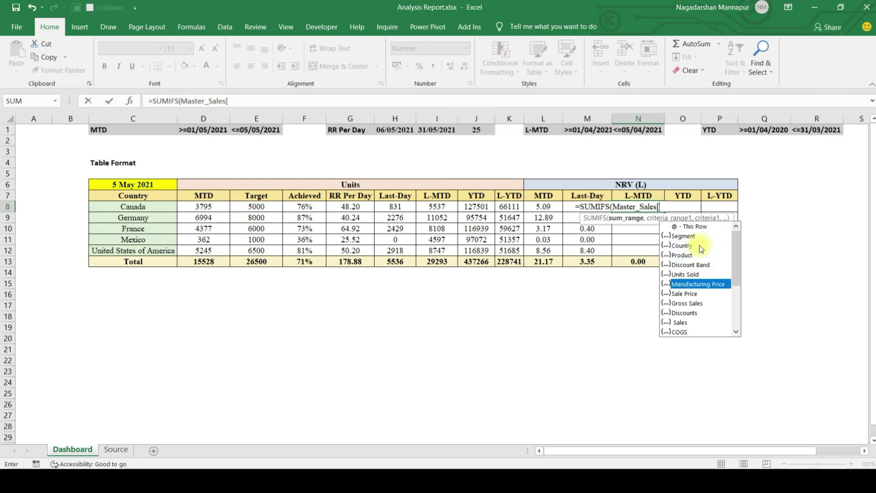
key(Escape)
key(Tab)
text(],)
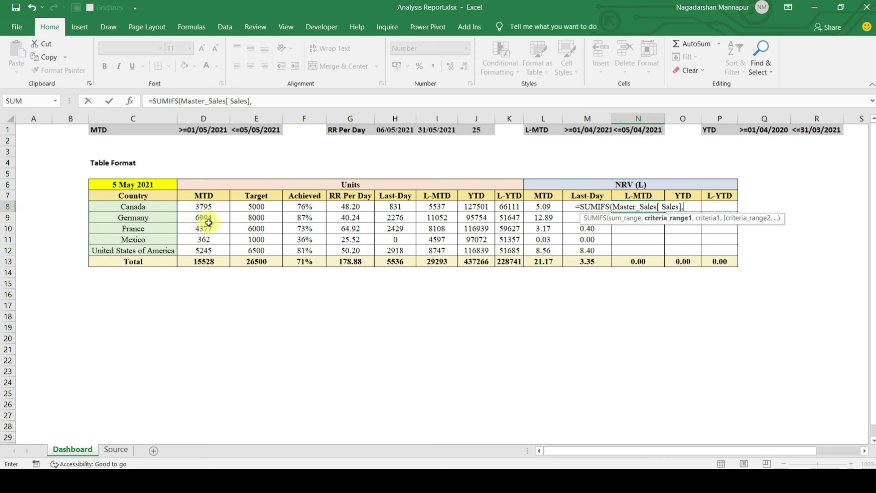
- Add Master_Sales[Country] as the first criteria range in the N8 formula, with $C8 as its criterion
text(Master_Sales[co)
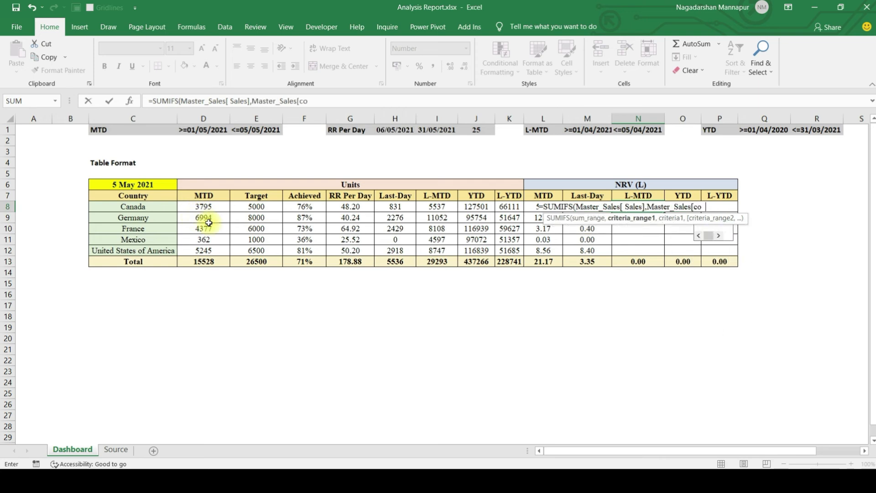
key(Tab)
text(],)
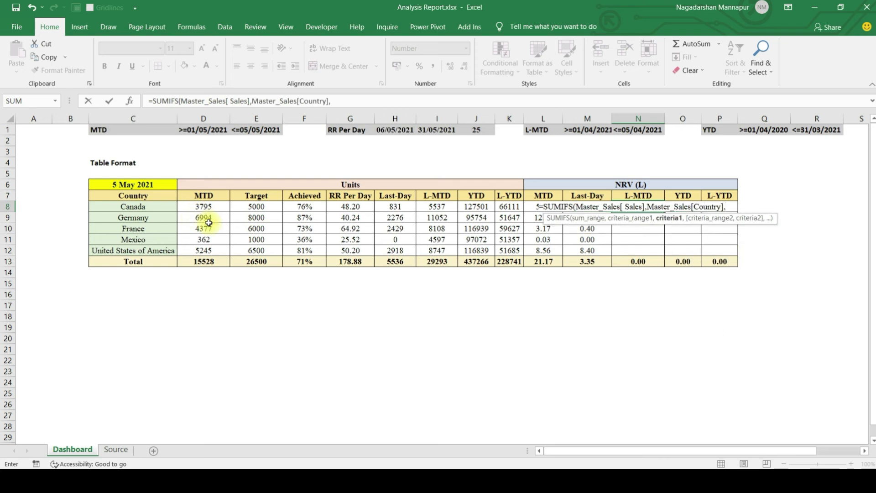
click(137, 209)
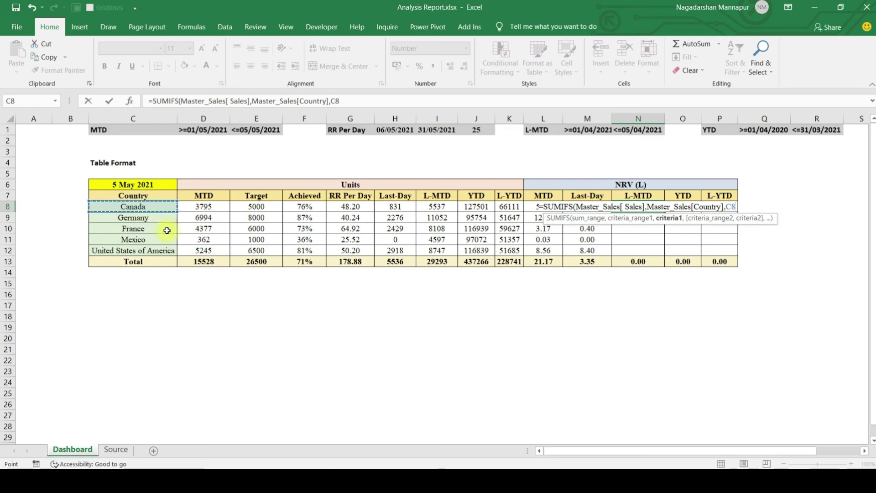
key(F4)
key(F4)
key(F4)
- Add Master_Sales[Date] as the second criteria range in the N8 formula, with the L-MTD start date $M$1 as its criterion
text(,Master_Sales[)
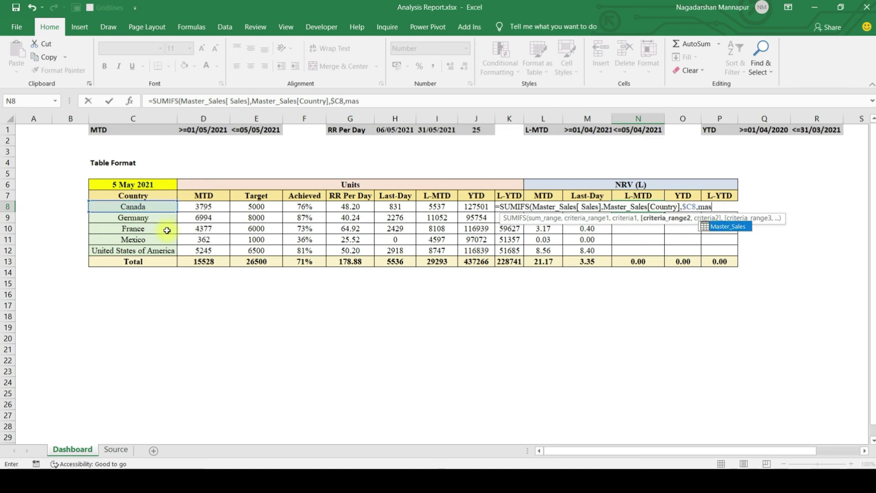
text(Date])
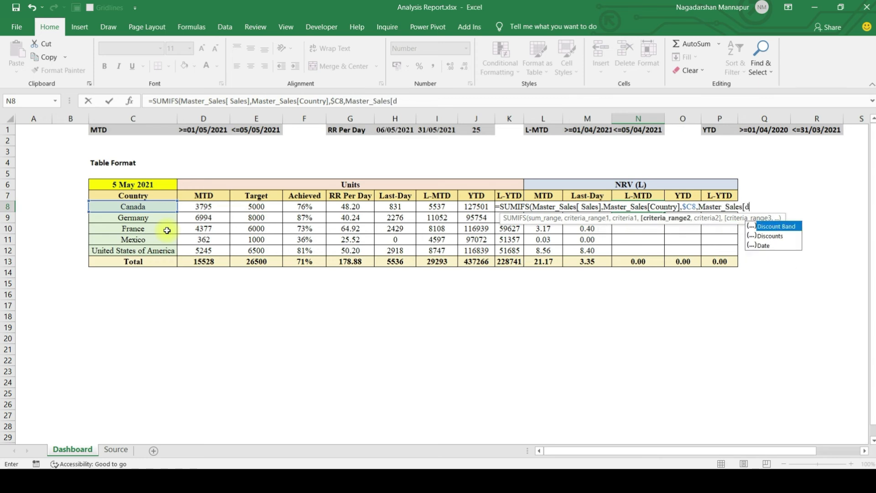
text(,)
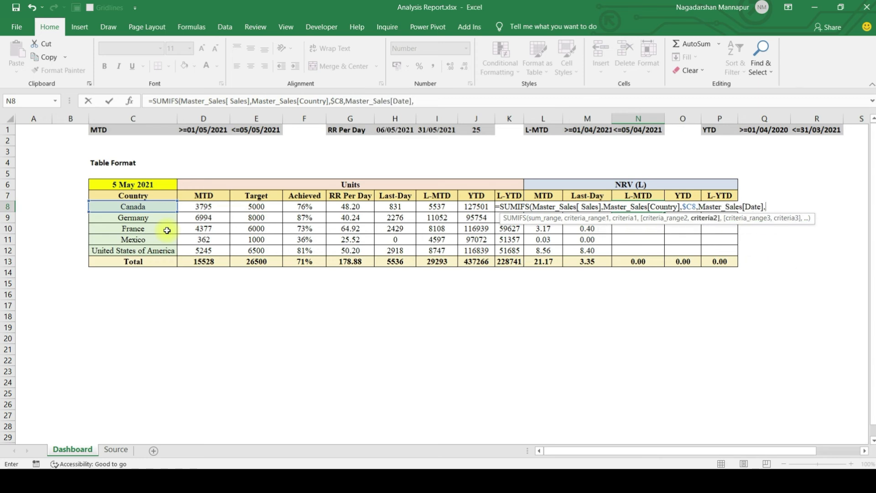
click(578, 131)
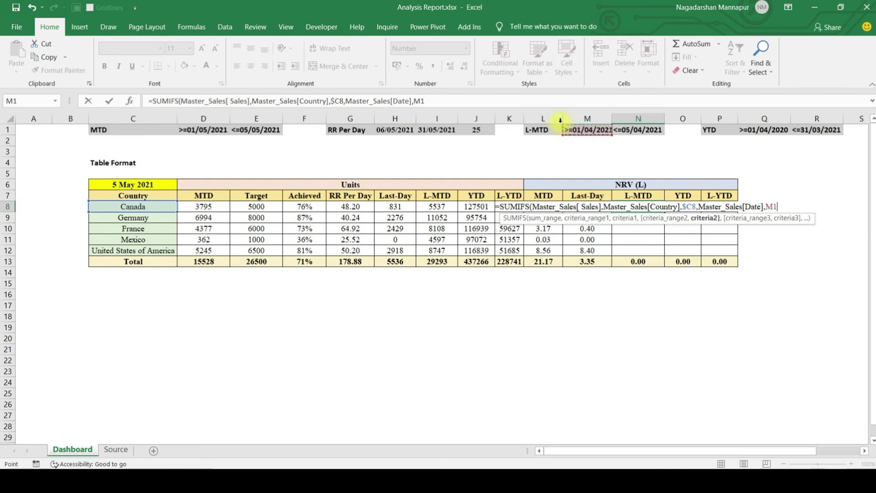
key(F4)
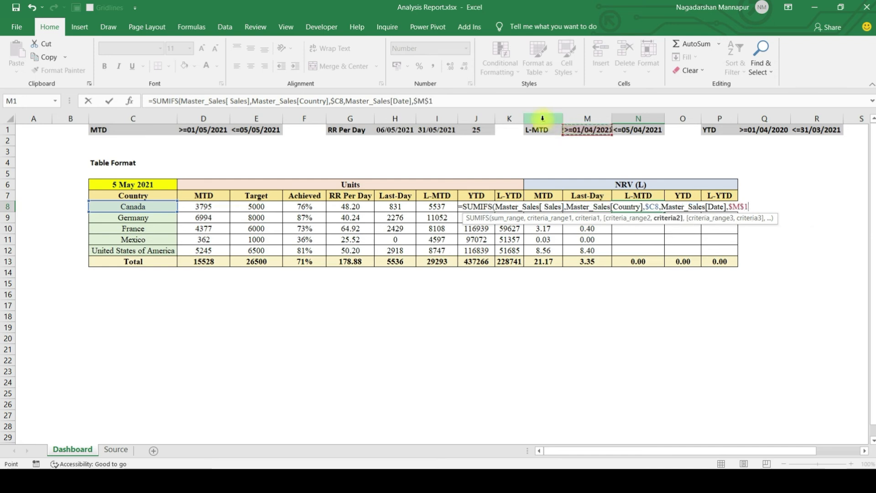
- Add Master_Sales[Date] again as the third criteria range in N8, with the L-MTD end date $N$1 as its criterion
text(,Master_Sales[)
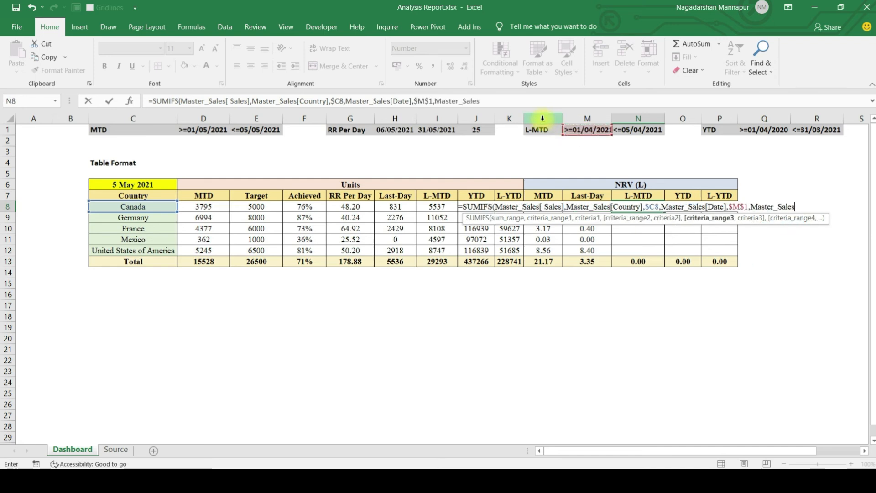
text(Date],)
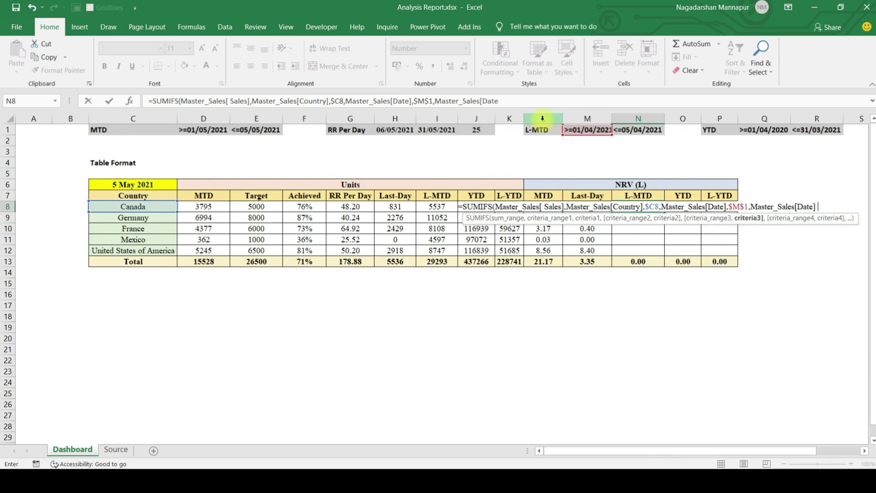
click(640, 129)
key(F4)
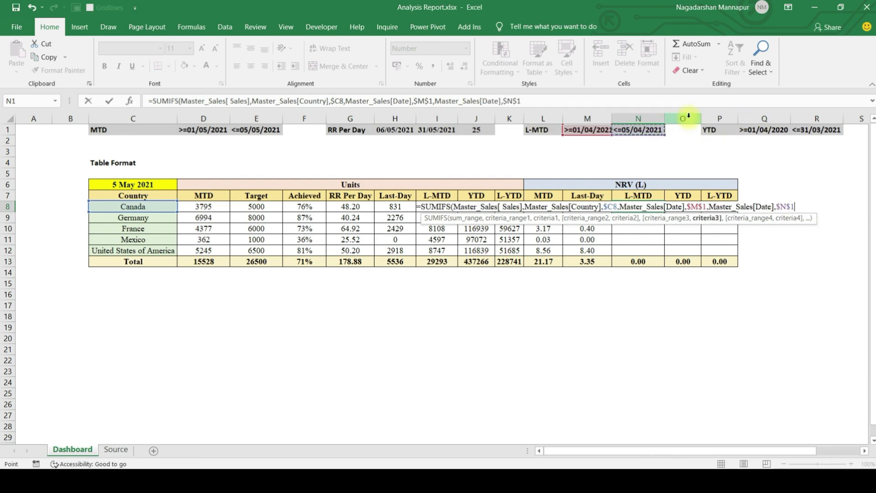
- Close the N8 SUMIFS formula, divide it by 100000, and fill it down through N12
text()/100)
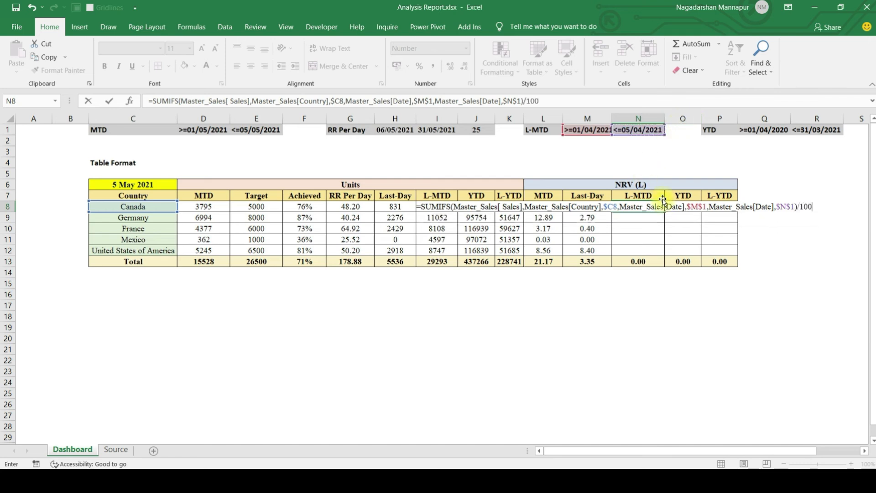
text(000)
key(Return)
drag(647, 206, 648, 245)
key(ctrl+d)
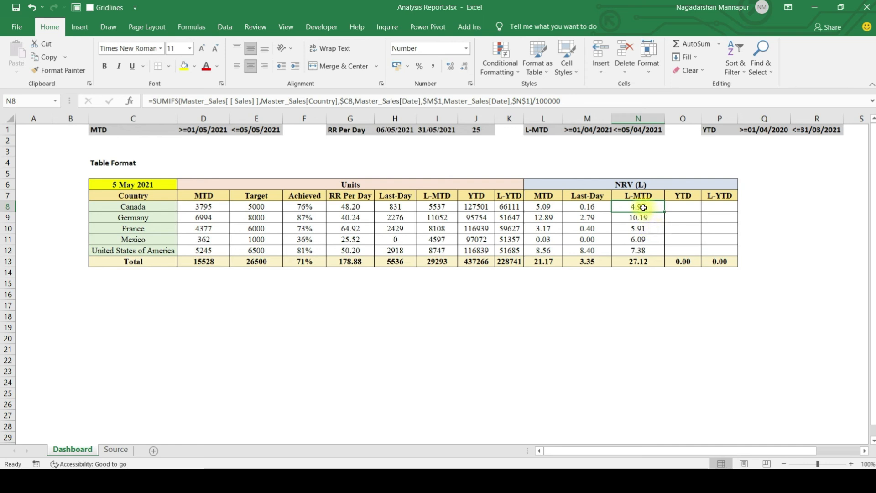
- Copy the NRV L-MTD formulas in N8:N12 into the NRV YTD column starting at O8
drag(643, 208, 639, 251)
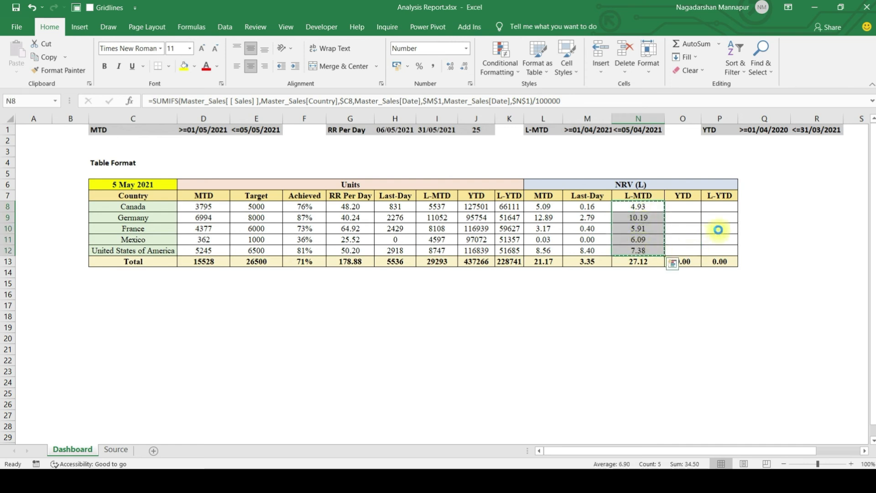
key(ctrl+c)
click(690, 209)
key(ctrl+v)
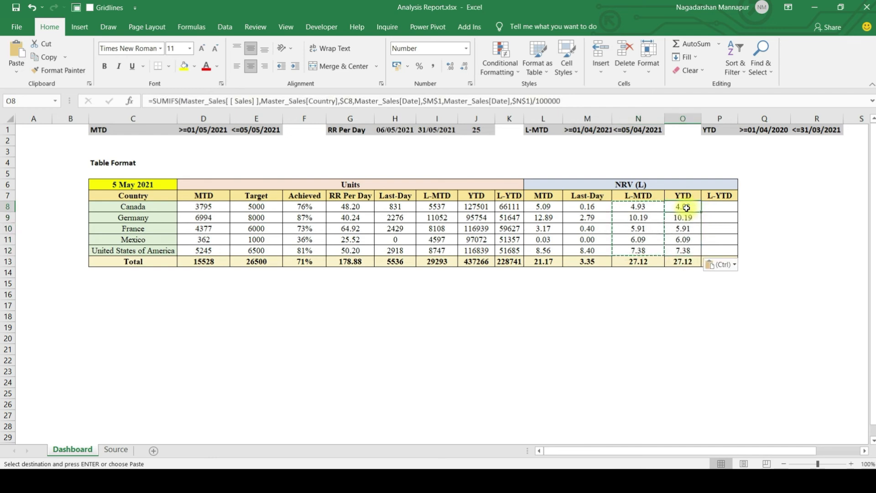
- Repoint the date criteria in O8 to the YTD dates $Q$1 and $R$1, and fill the formula down through O12
click(570, 101)
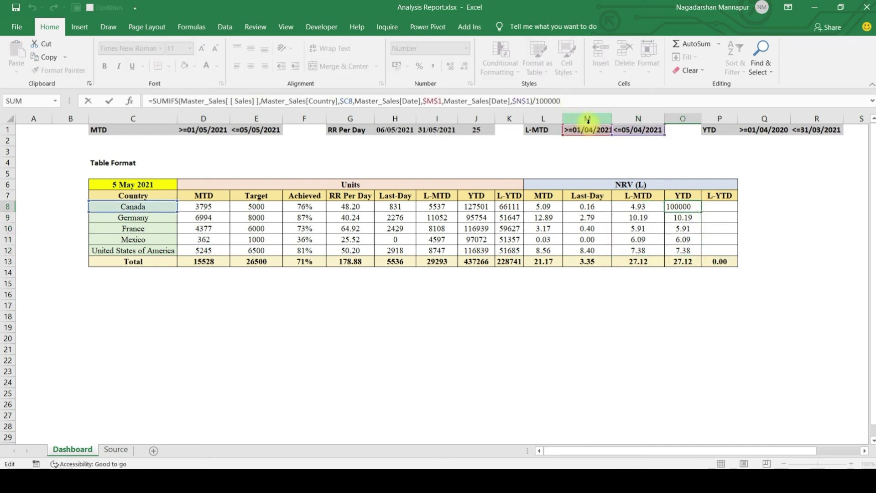
drag(624, 130, 804, 132)
drag(593, 135, 742, 133)
key(ctrl+Return)
key(shift+Down)
key(shift+Down)
key(shift+Down)
key(shift+Down)
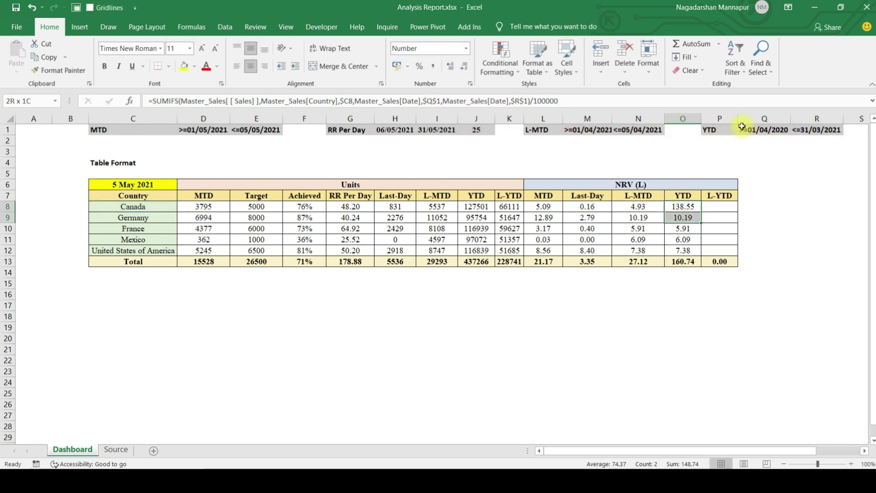
key(ctrl+d)
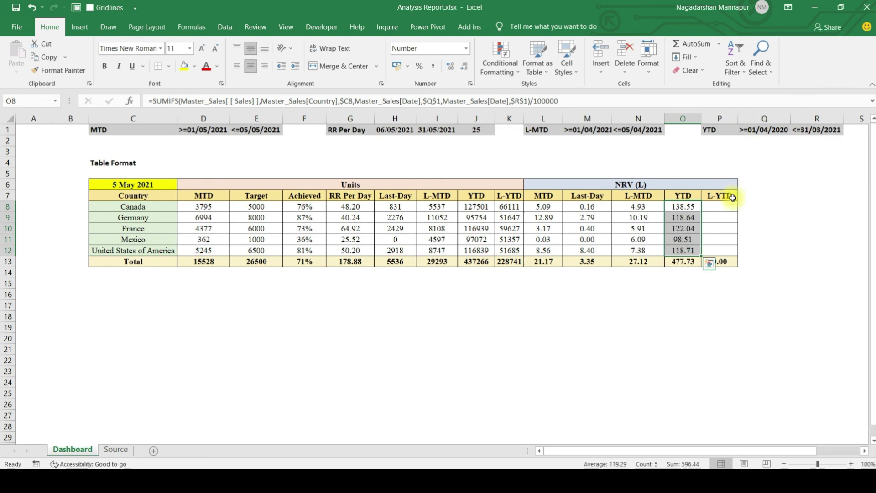
- Copy the NRV YTD formulas in O8:O12 into the NRV L-YTD column starting at P8
click(692, 207)
drag(692, 207, 684, 250)
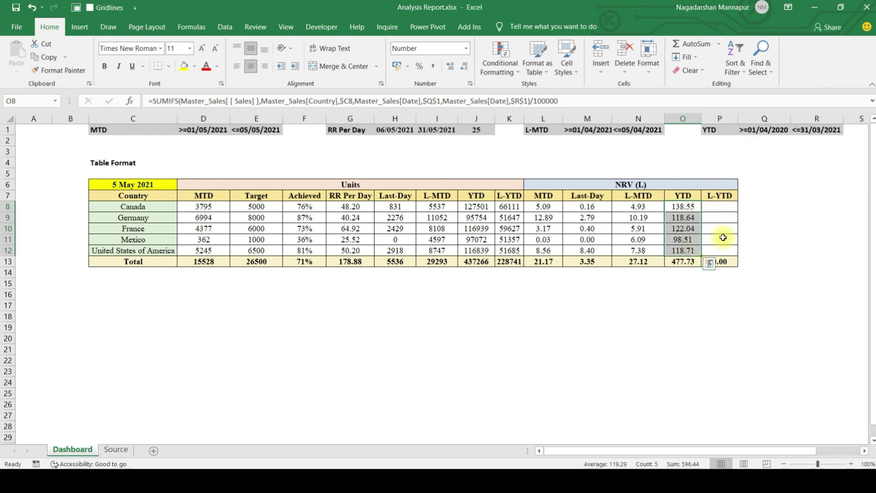
key(ctrl+c)
click(725, 208)
key(ctrl+v)
click(723, 207)
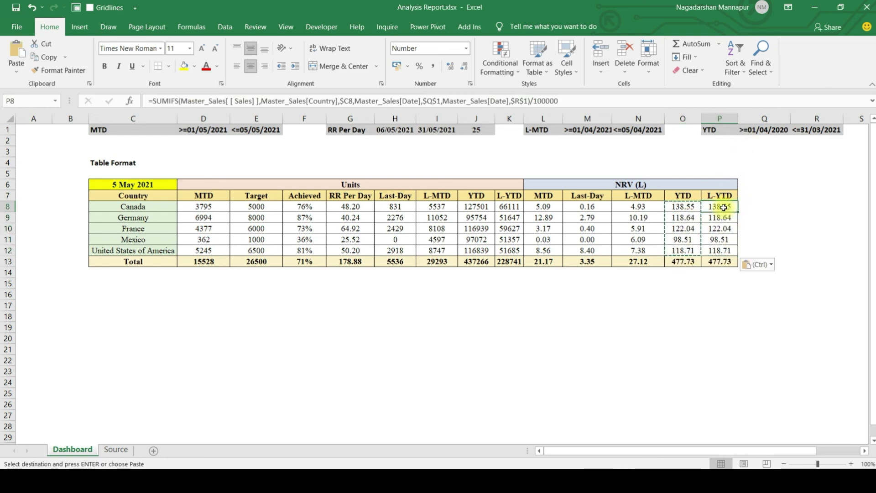
- Repoint the date criteria in P8 to the L-YTD dates $U$1 and $V$1, and fill the formula down through P12
click(569, 101)
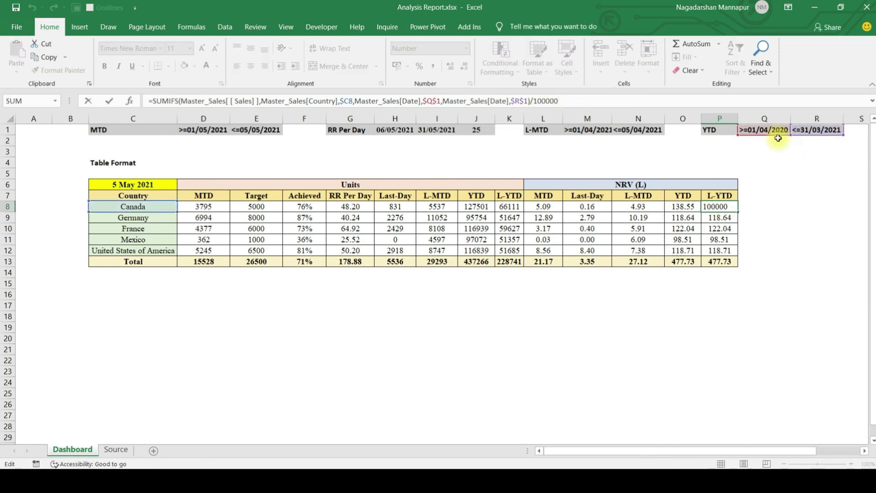
key(Escape)
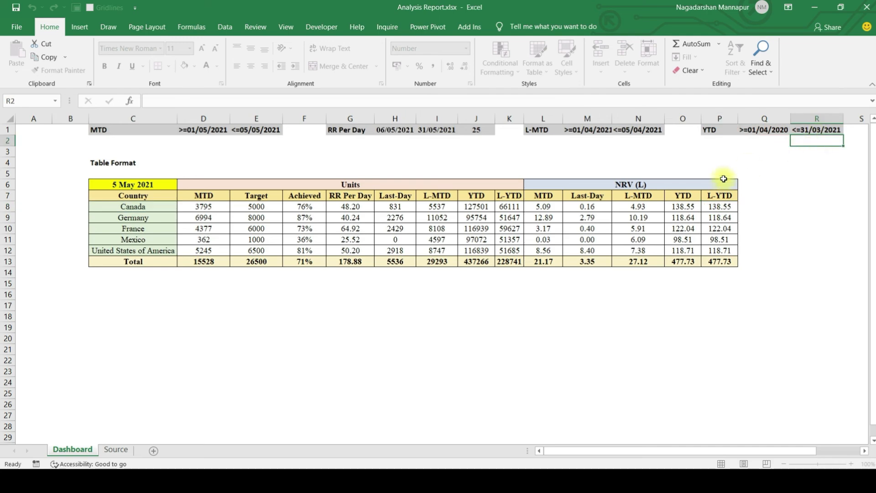
click(622, 101)
drag(835, 135, 637, 134)
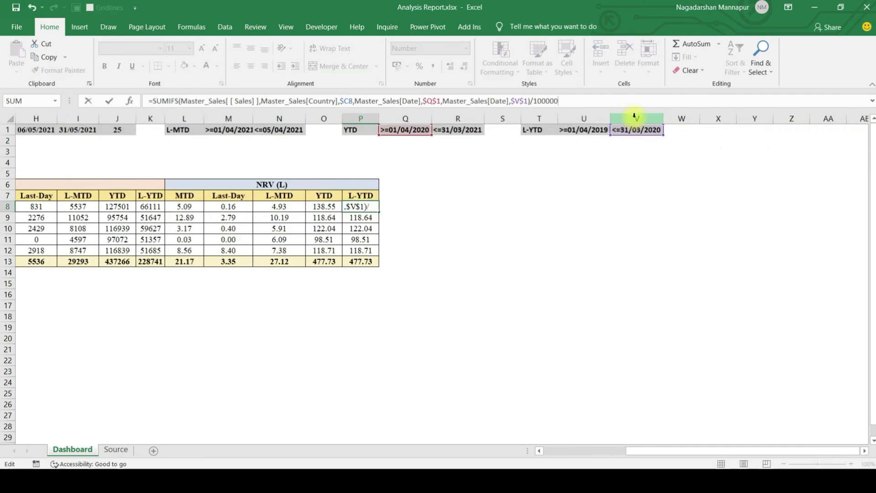
drag(405, 135, 564, 137)
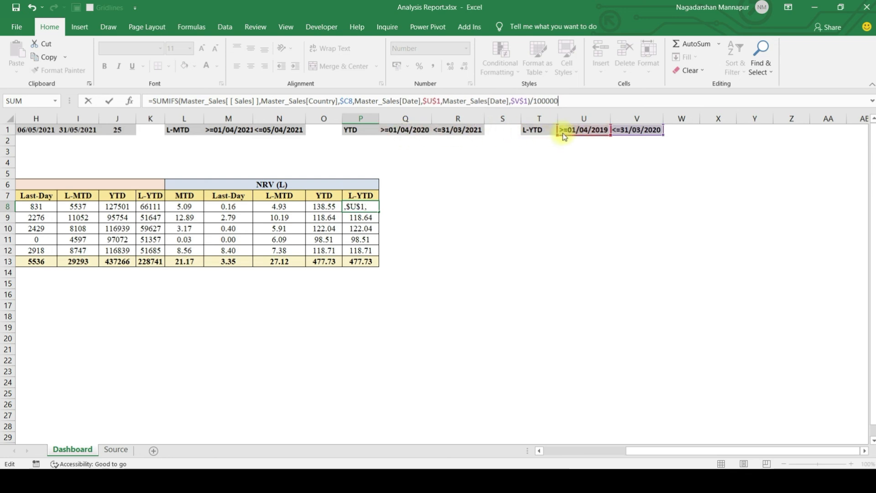
key(ctrl+Return)
key(shift+Down)
key(shift+Down)
key(shift+Down)
key(shift+Down)
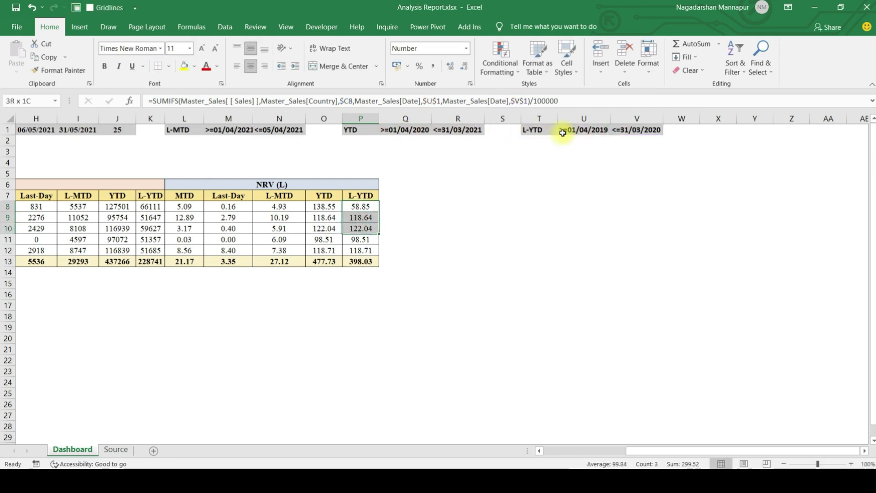
key(ctrl+d)
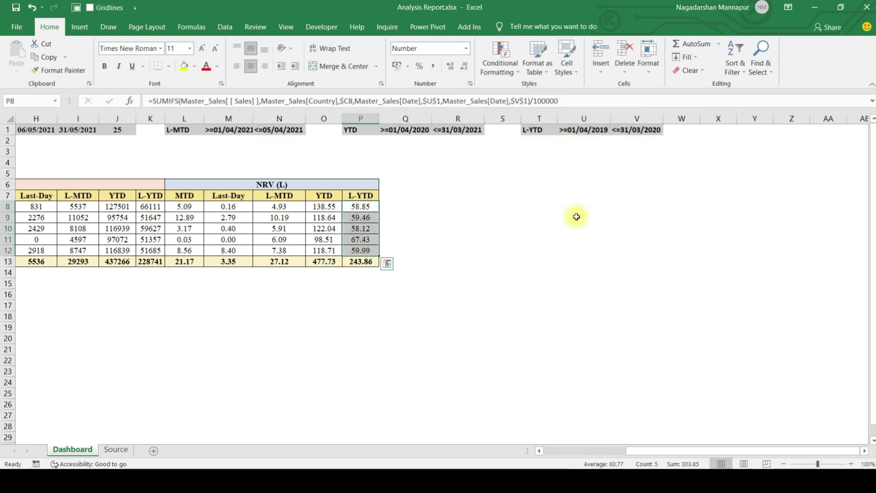
- Review the dashboard table from C6 to P13, its country list, and the units MTD formula in D8
click(332, 240)
key(ctrl+Up)
key(ctrl+Left)
key(ctrl+Left)
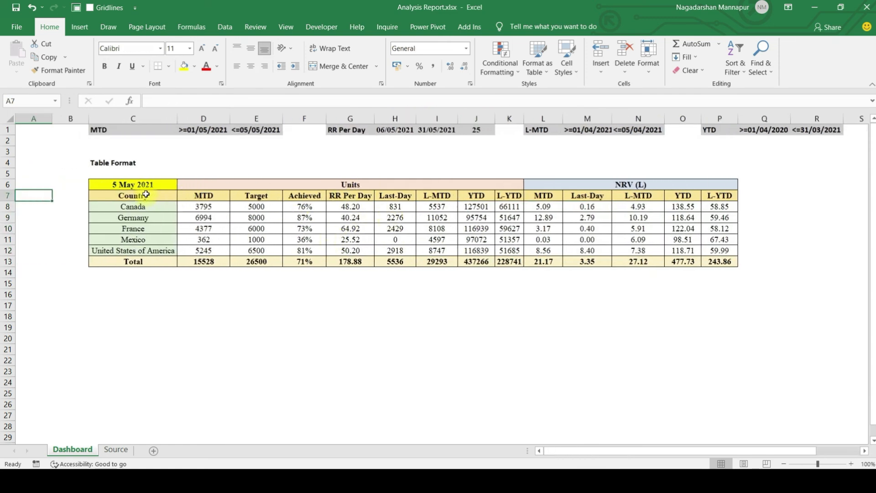
drag(136, 184, 705, 262)
click(211, 307)
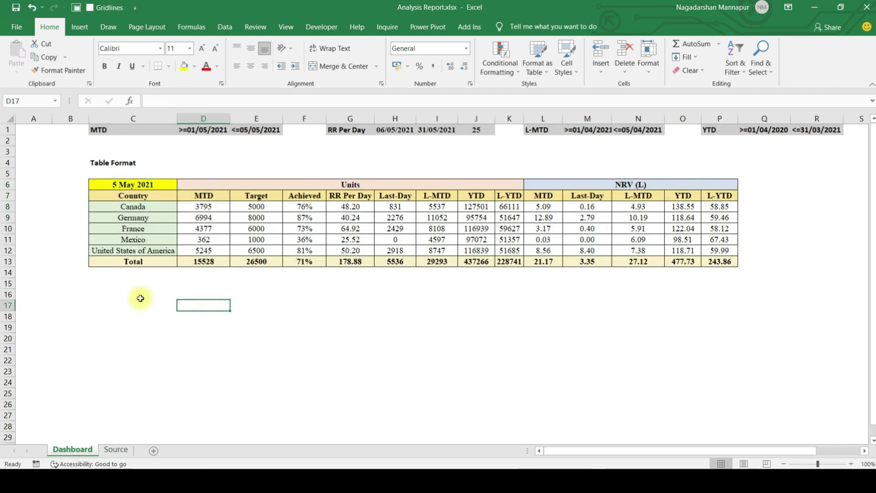
click(137, 208)
drag(137, 207, 137, 251)
click(214, 208)
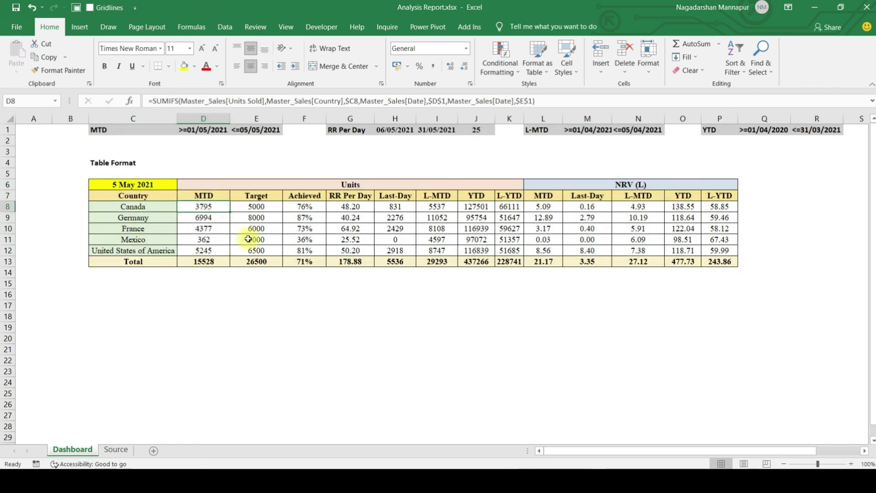
- Rename the Source sheet's data table as Sales_Master and check the table reference in the Dashboard's D8 formula
click(116, 450)
click(117, 319)
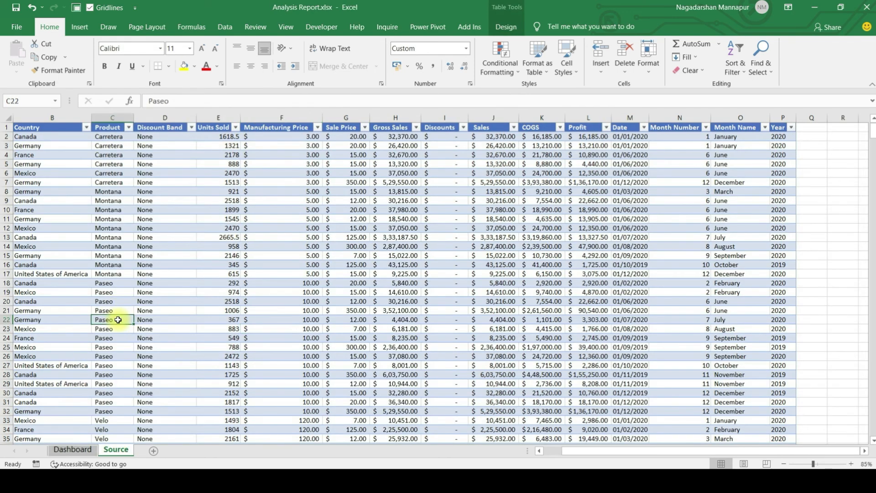
key(ctrl+Down)
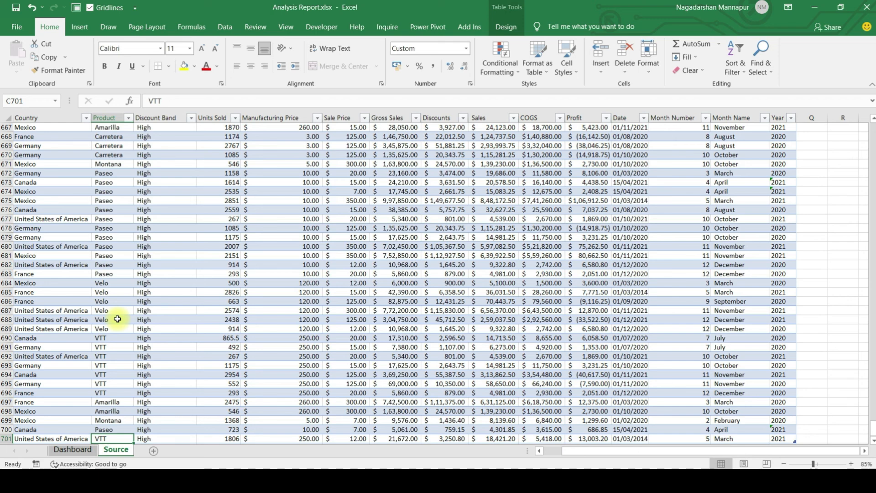
key(ctrl+Up)
click(147, 209)
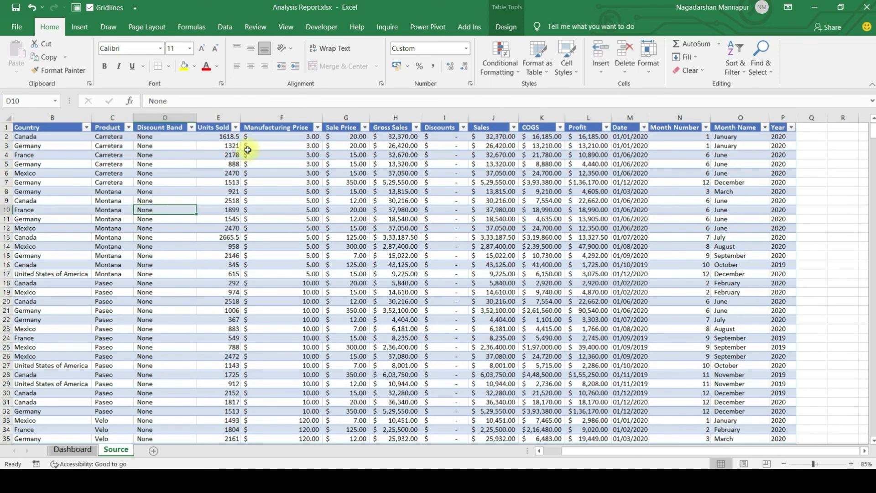
click(506, 26)
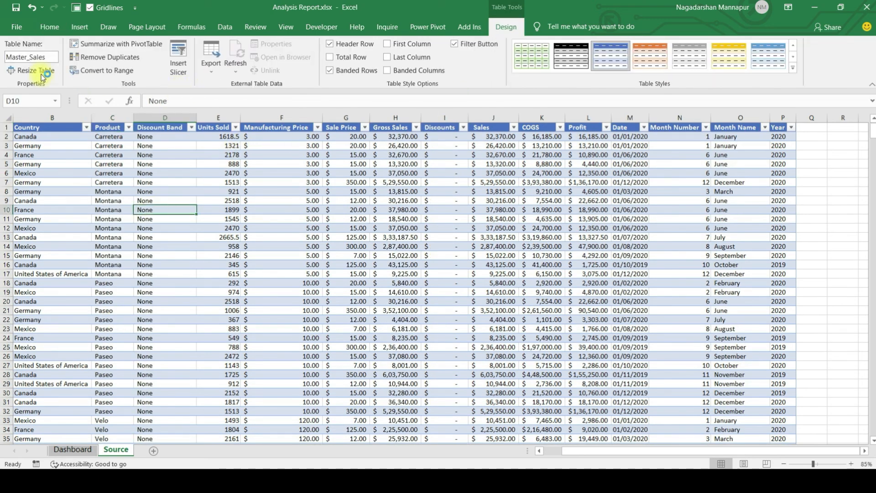
click(35, 57)
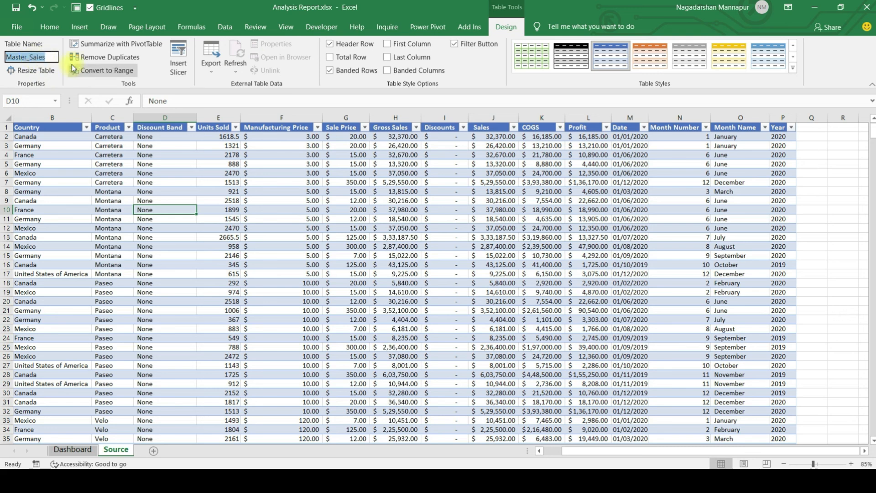
text(Sales_)
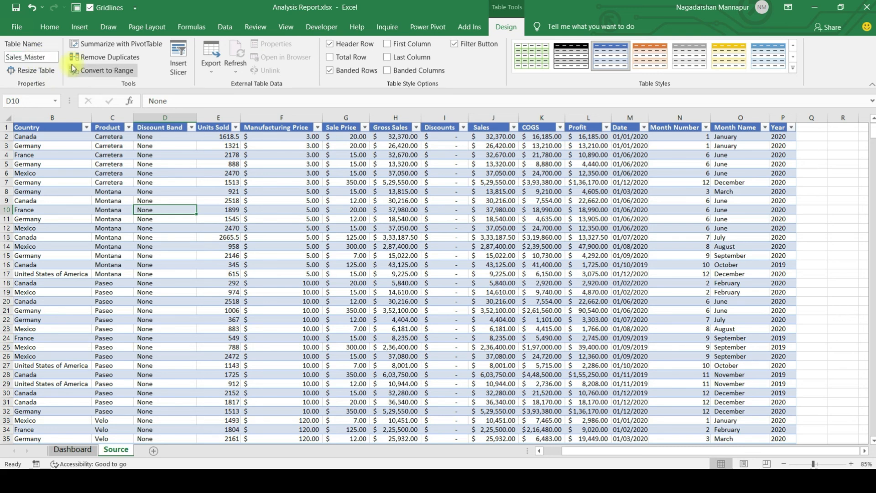
click(192, 300)
click(62, 453)
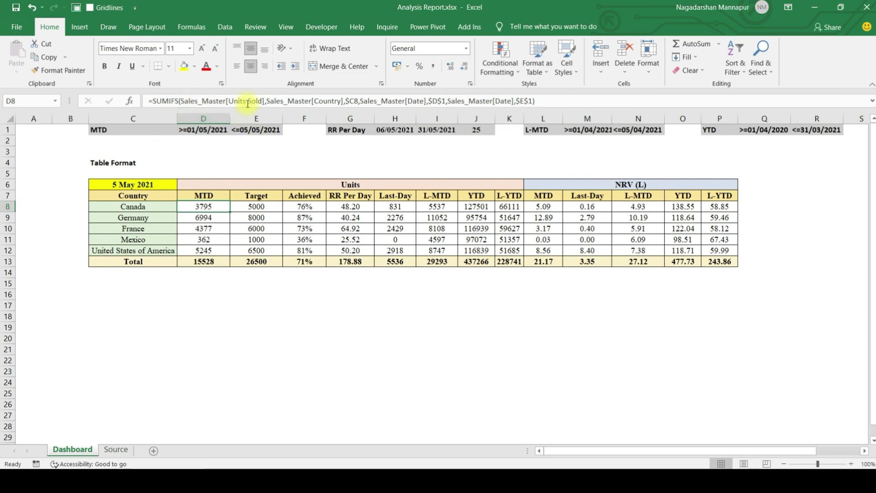
- Rename the Units Sold column header in the Source sheet's table as Qty
click(115, 450)
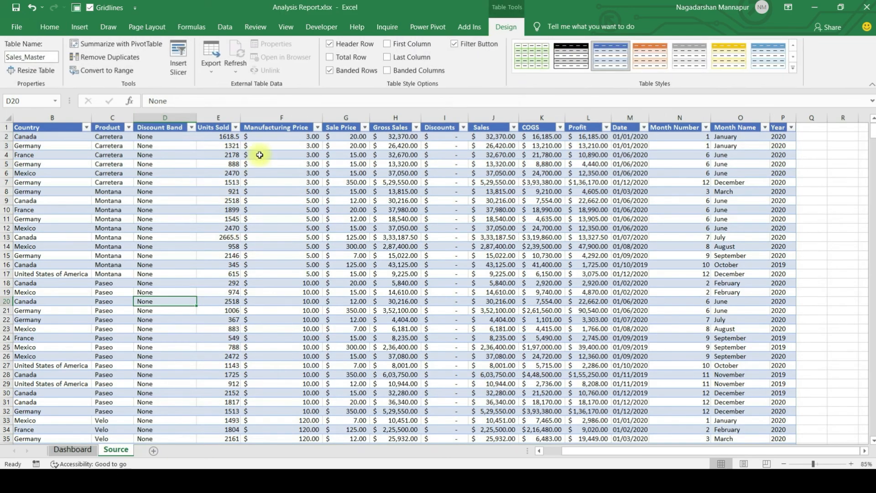
click(225, 134)
click(224, 129)
text(Qty)
key(Return)
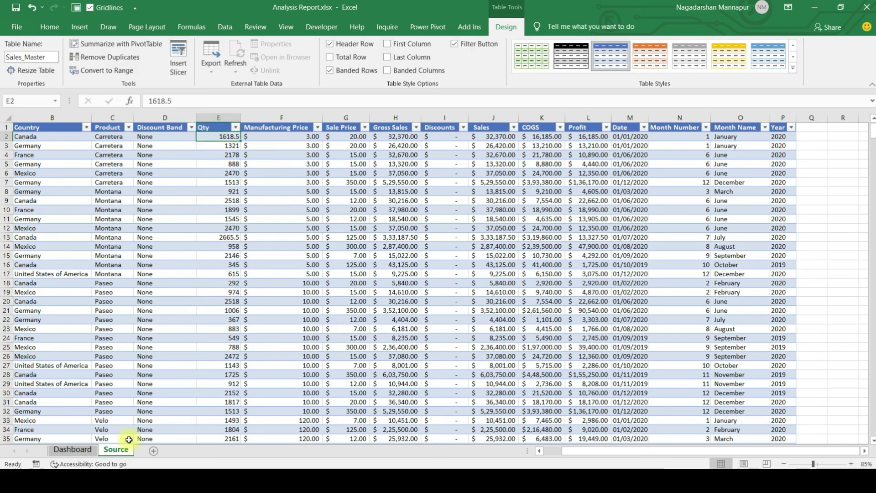
- Check the column reference in the Dashboard's D8 formula against the column headers of the Source sheet's table
click(73, 449)
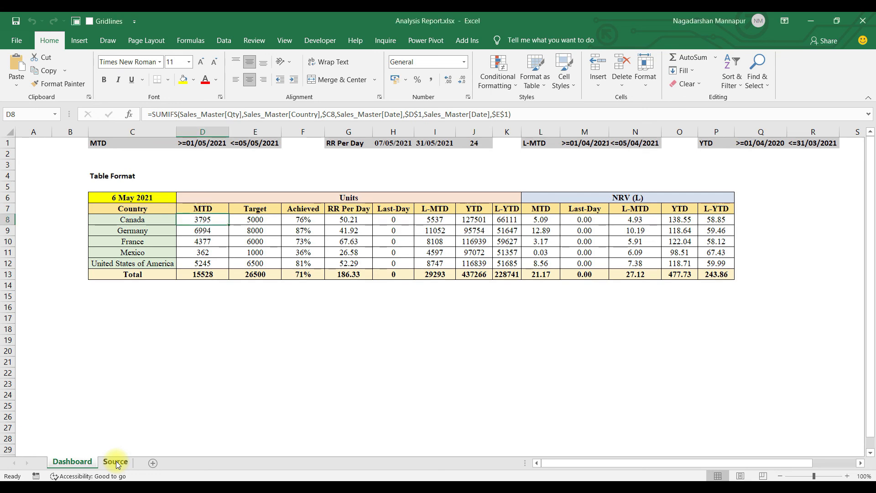
click(115, 461)
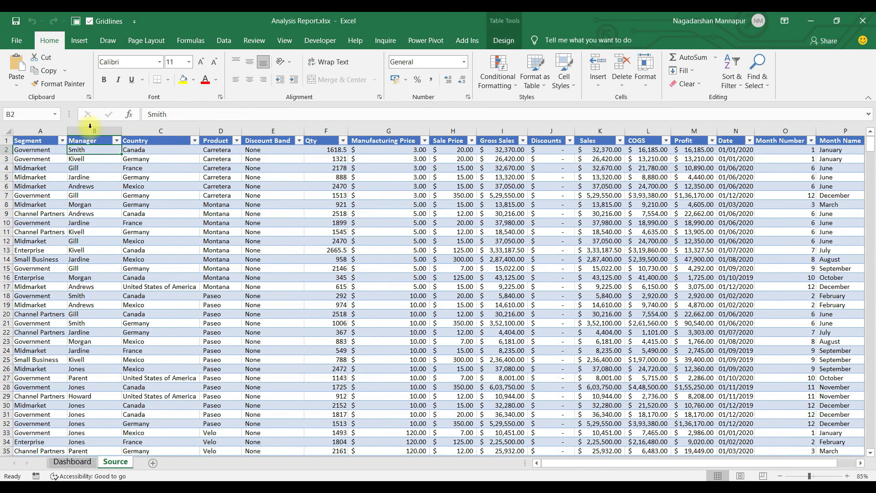
click(169, 141)
click(212, 222)
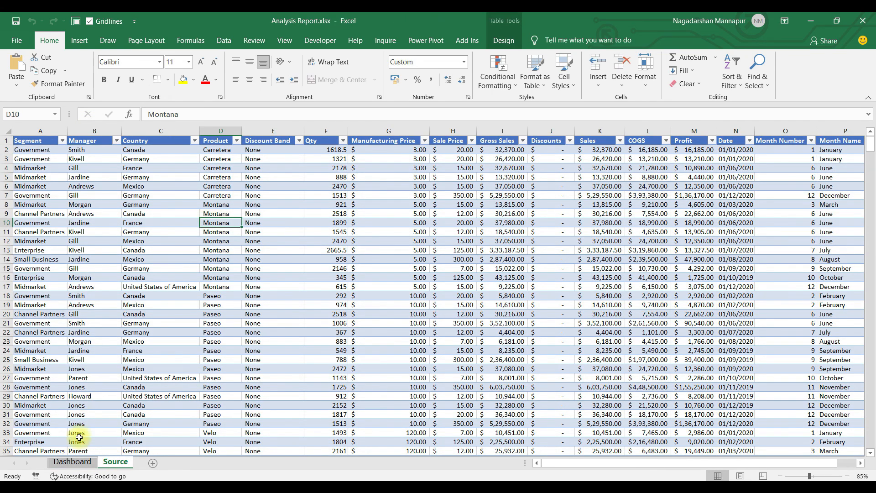
click(73, 462)
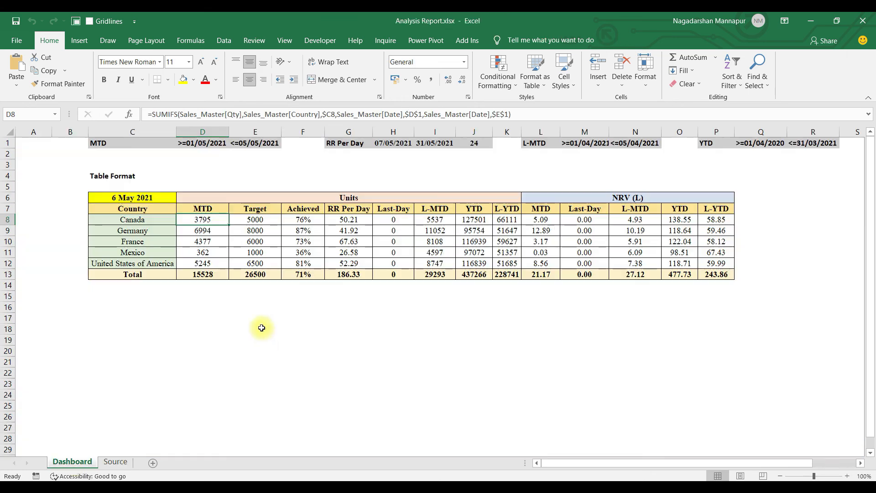
- Review the Dashboard's MTD date criteria in D1 and E1 and the RR Per Day dates in H1 and I1
click(263, 241)
click(237, 227)
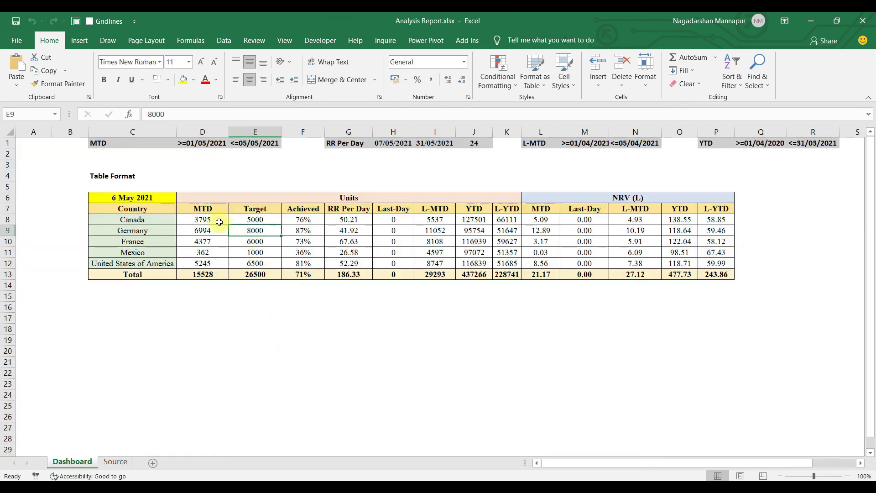
click(248, 143)
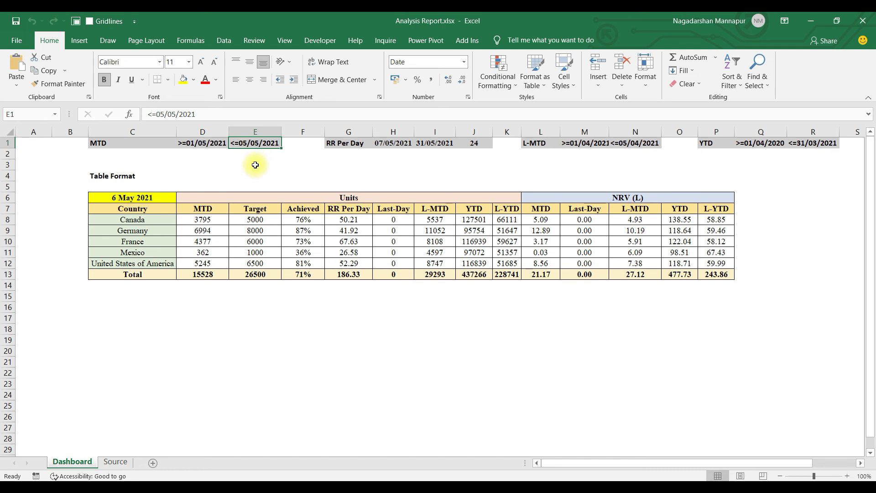
click(198, 145)
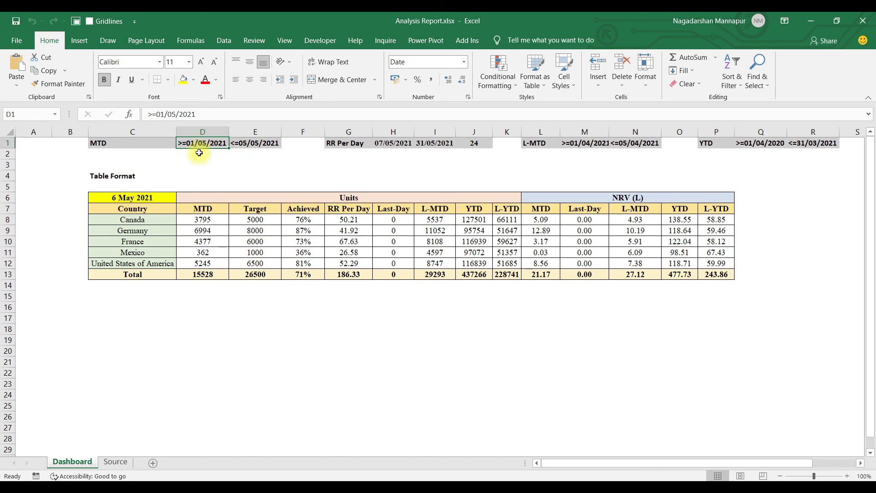
click(252, 144)
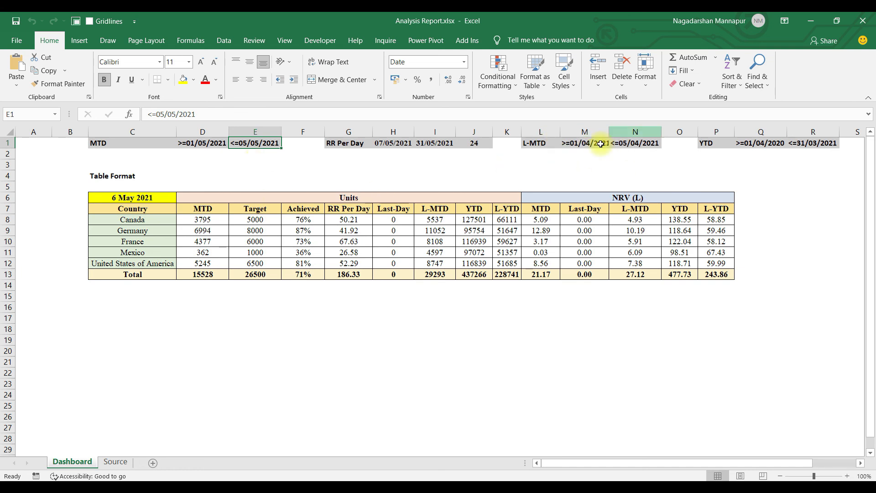
click(422, 145)
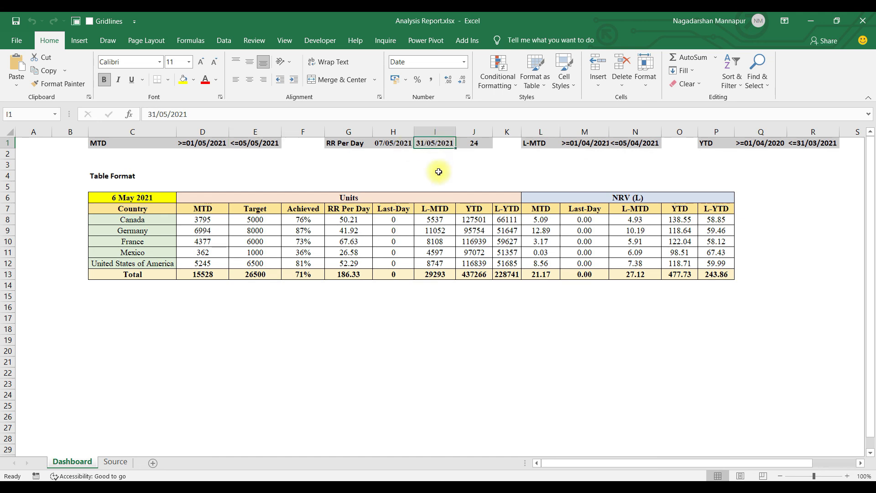
click(388, 144)
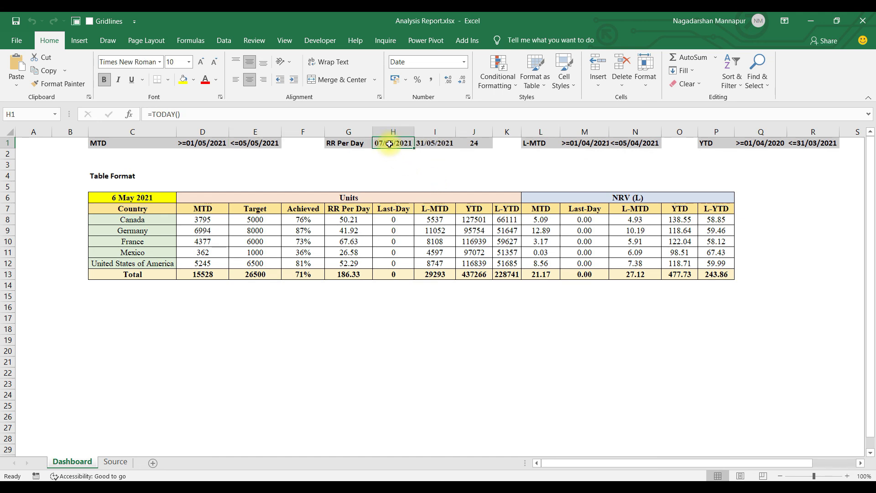
click(433, 144)
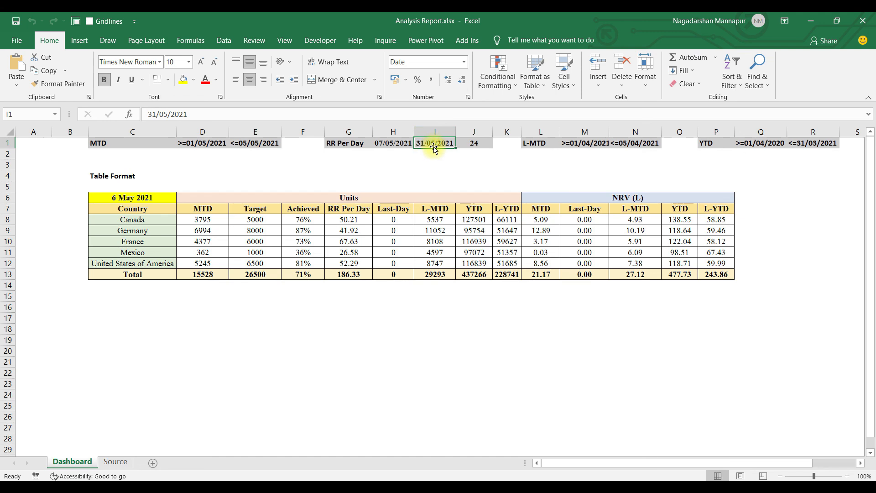